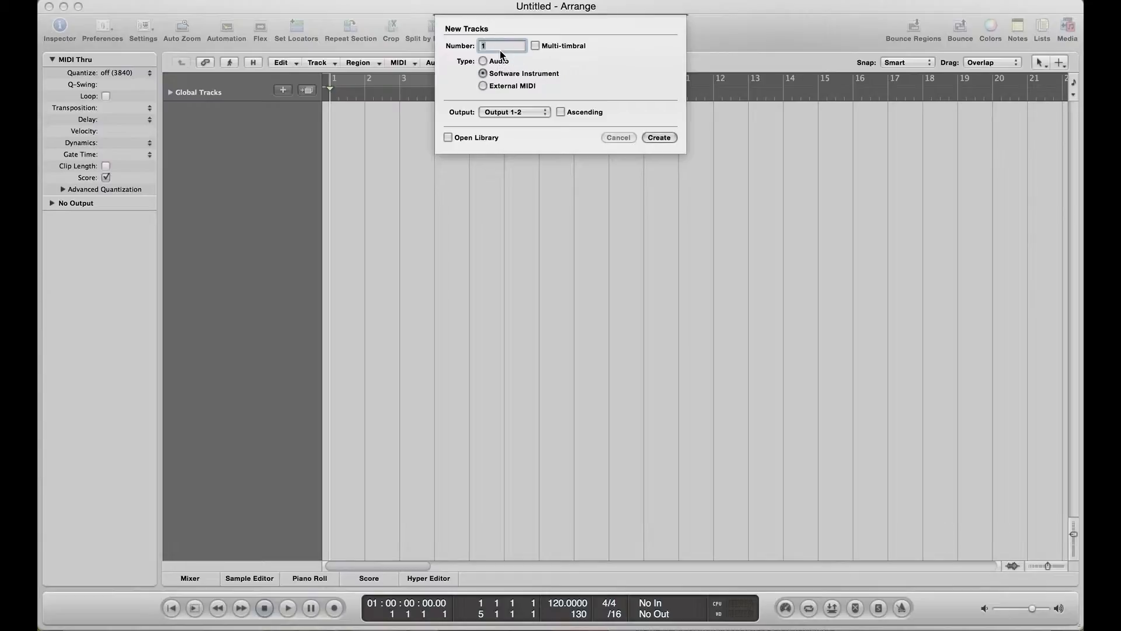
Create 15 software instrument tracks
{"action": "double_click", "coordinate": [498, 46]}
{"action": "type", "text": "15"}
{"action": "key", "text": "Return"}
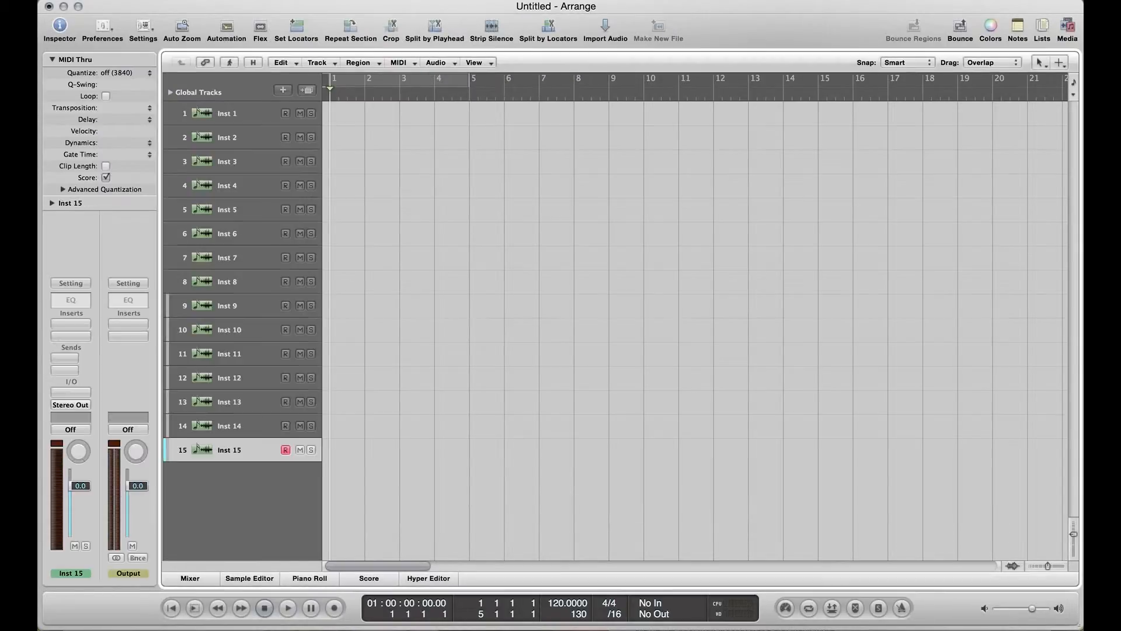
Select the first instrument track and show the mixer with its channel strip selected
{"action": "left_click", "coordinate": [245, 114]}
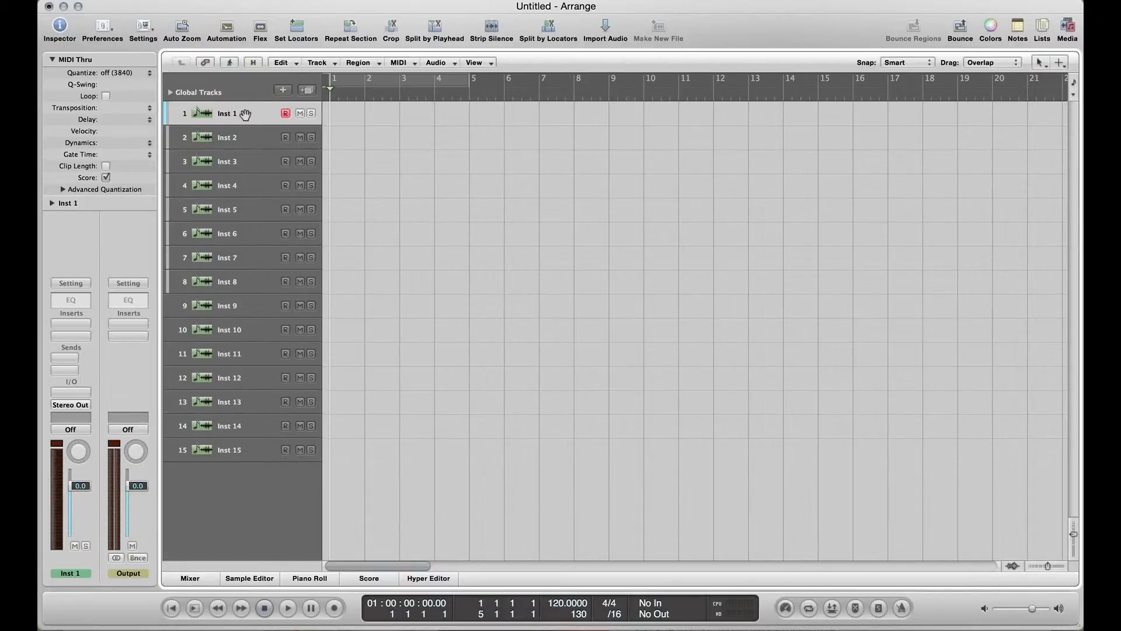
{"action": "key", "text": "x"}
{"action": "left_click", "coordinate": [200, 540]}
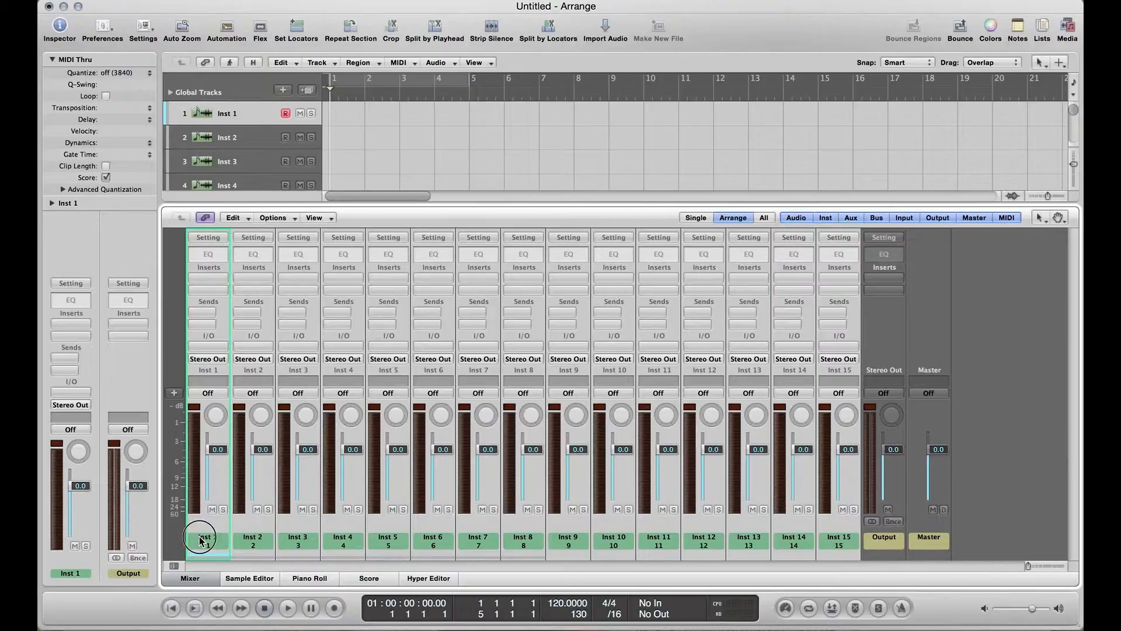
{"action": "left_click", "coordinate": [215, 551]}
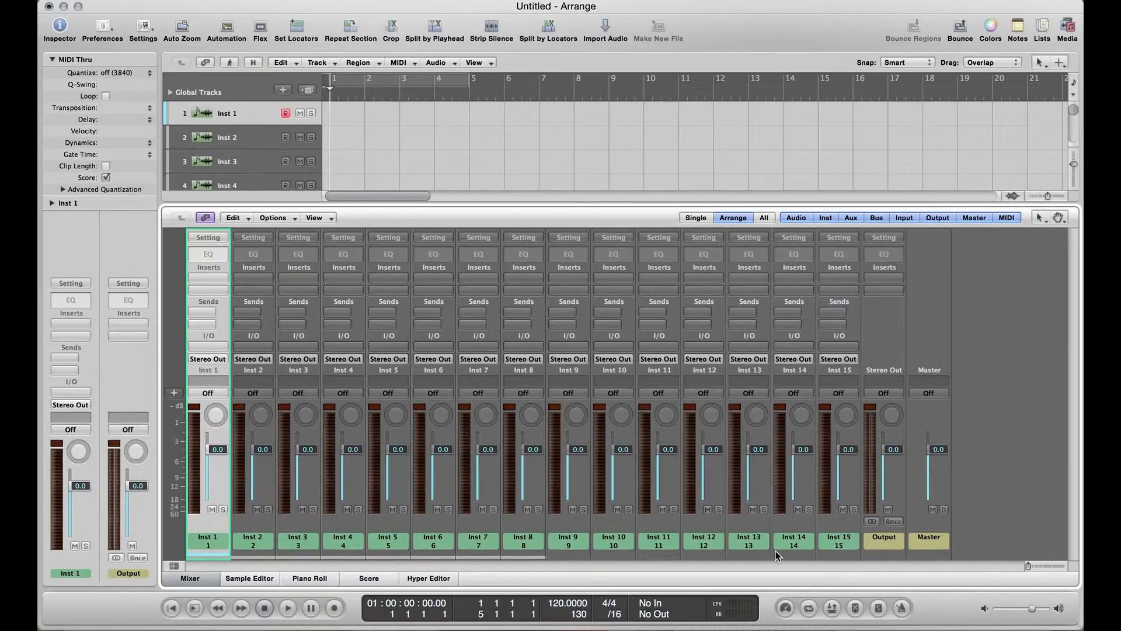
Rename mixer channels 1 and 2 as Kick1 and Kick2
{"action": "double_click", "coordinate": [212, 545]}
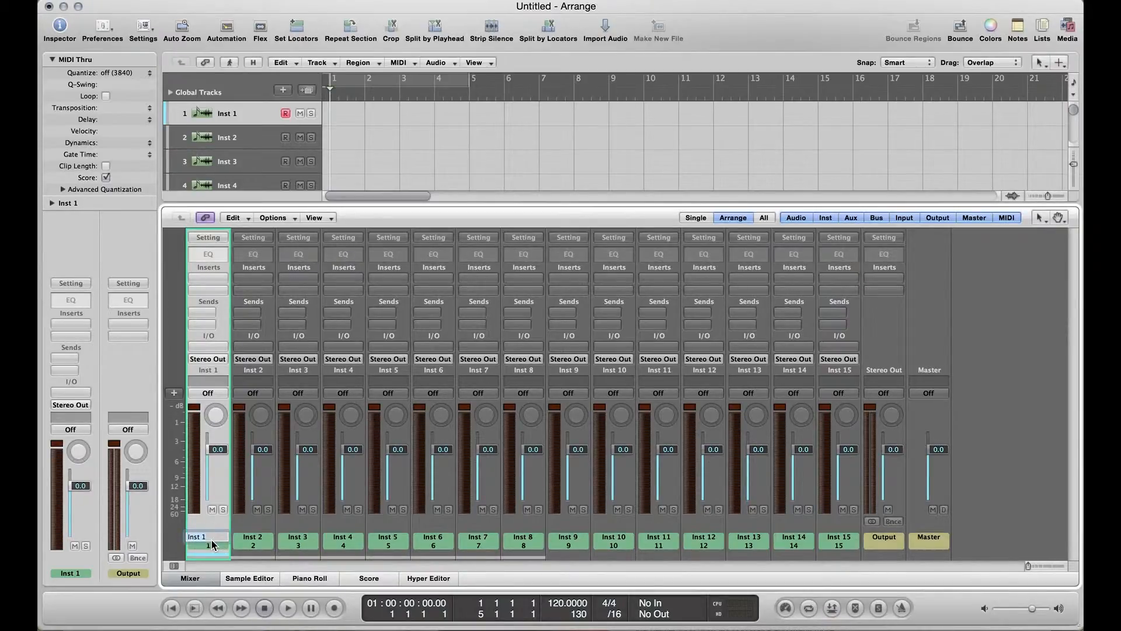
{"action": "type", "text": "Kick"}
{"action": "key", "text": "BackSpace"}
{"action": "type", "text": "1"}
{"action": "double_click", "coordinate": [260, 538]}
{"action": "type", "text": "Kick2"}
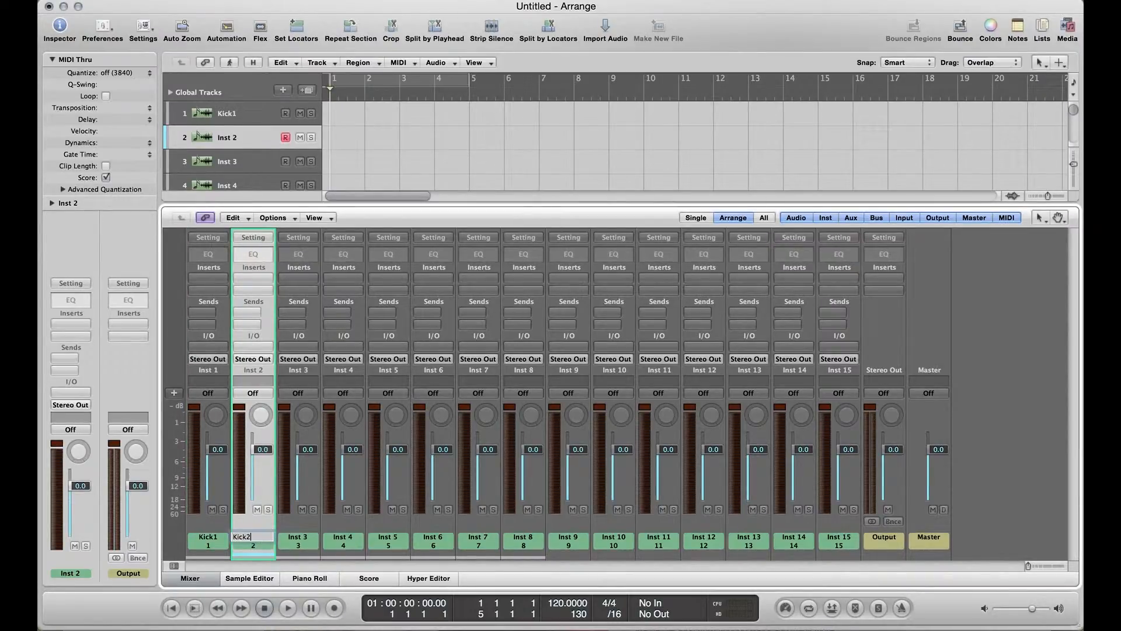
{"action": "key", "text": "Tab"}
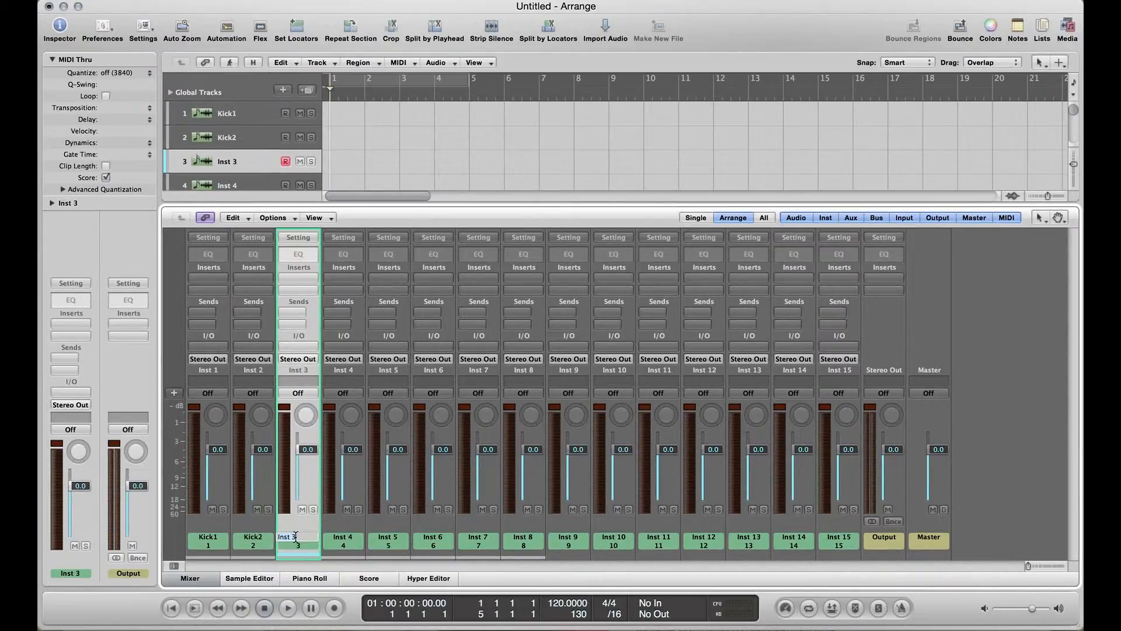
Rename mixer channels 3 and 4 as Snare1 and Snare2
{"action": "type", "text": "Snare1"}
{"action": "key", "text": "Return"}
{"action": "left_click", "coordinate": [342, 542]}
{"action": "double_click", "coordinate": [343, 542]}
{"action": "type", "text": "Snare2"}
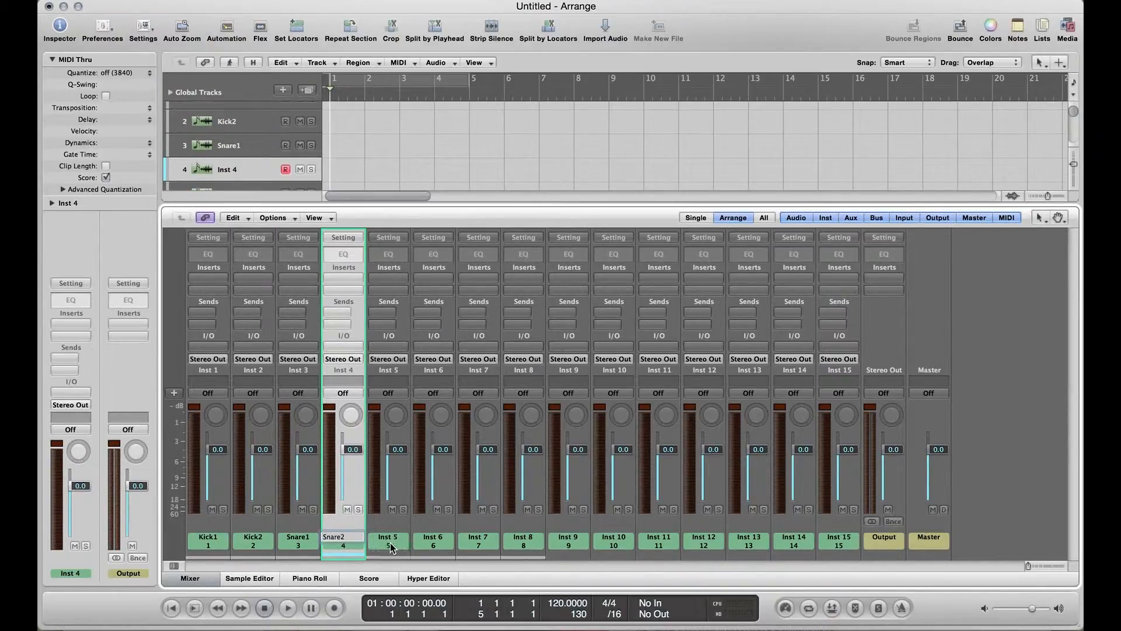
{"action": "key", "text": "Tab"}
Rename mixer channels 5 and 6 as Clap and Hi Hat
{"action": "type", "text": "Clap"}
{"action": "key", "text": "Tab"}
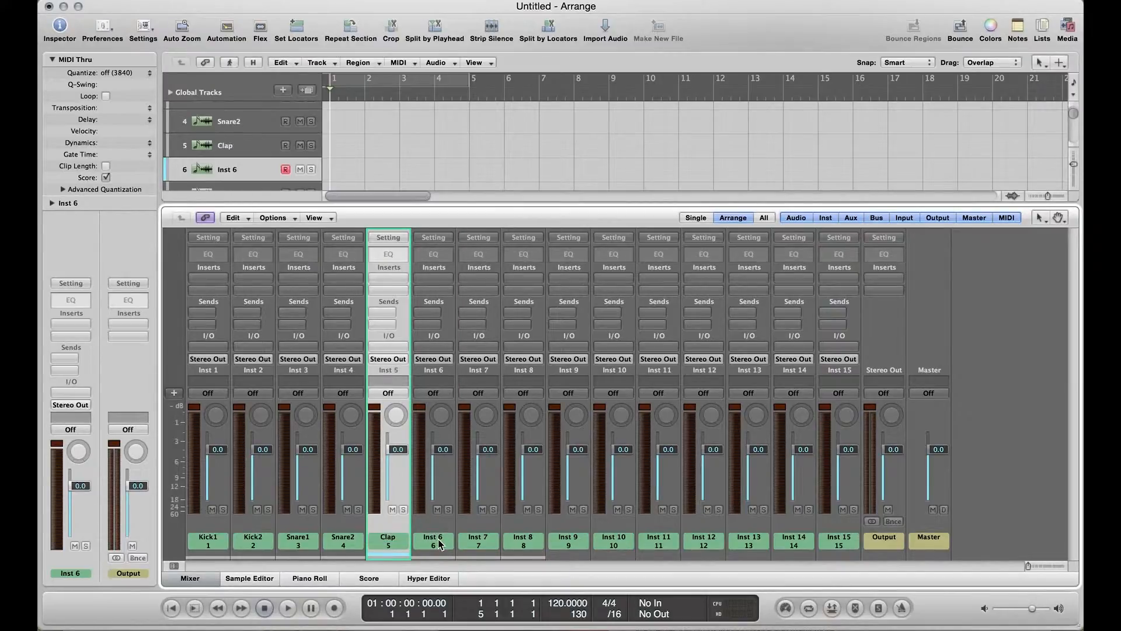
{"action": "type", "text": "Hi Hat"}
{"action": "key", "text": "Return"}
Rename mixer channels 7 and 8 as Perc1 and Perc2
{"action": "double_click", "coordinate": [473, 542]}
{"action": "type", "text": "Perc1"}
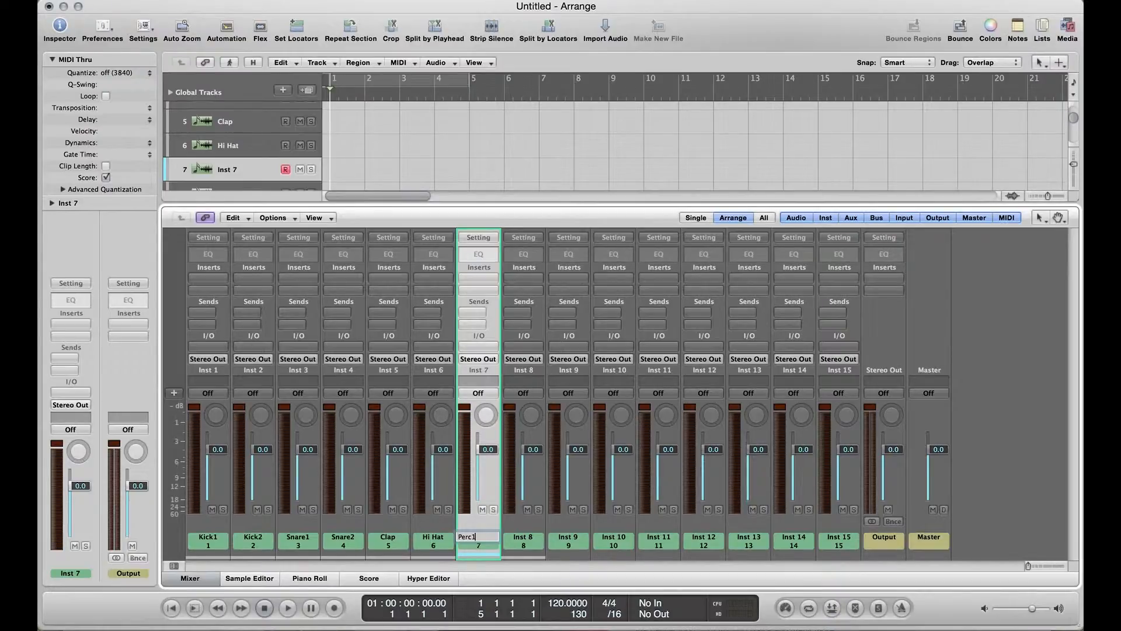
{"action": "left_click", "coordinate": [523, 541]}
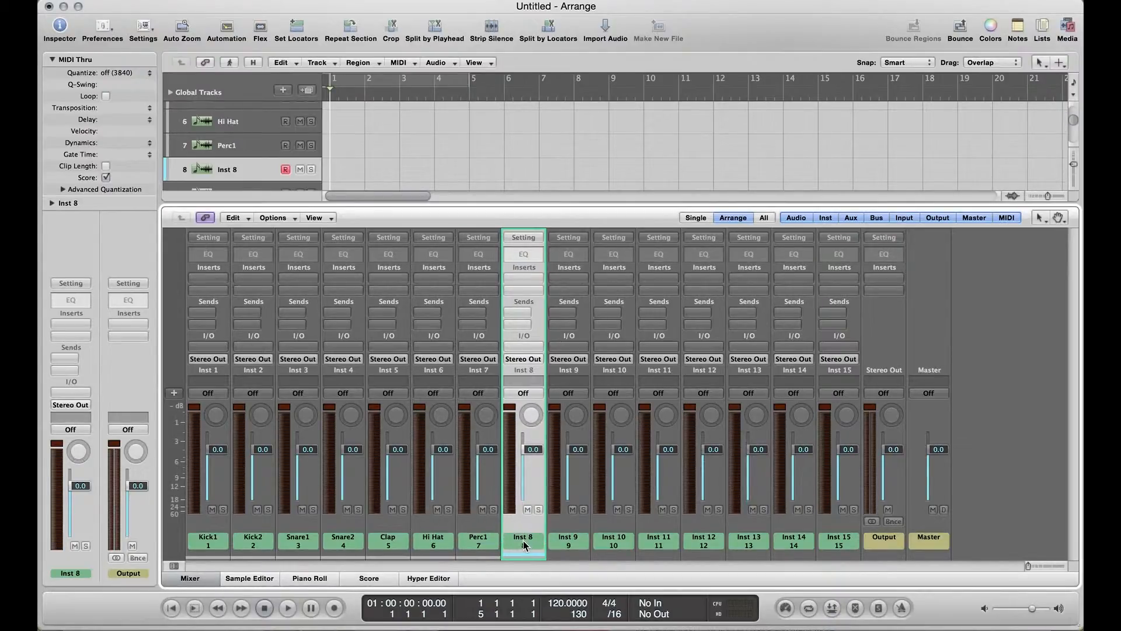
{"action": "type", "text": "Perc2"}
{"action": "key", "text": "Return"}
Rename mixer channels 9 and 10 as Synth1 and Synth2
{"action": "double_click", "coordinate": [566, 541]}
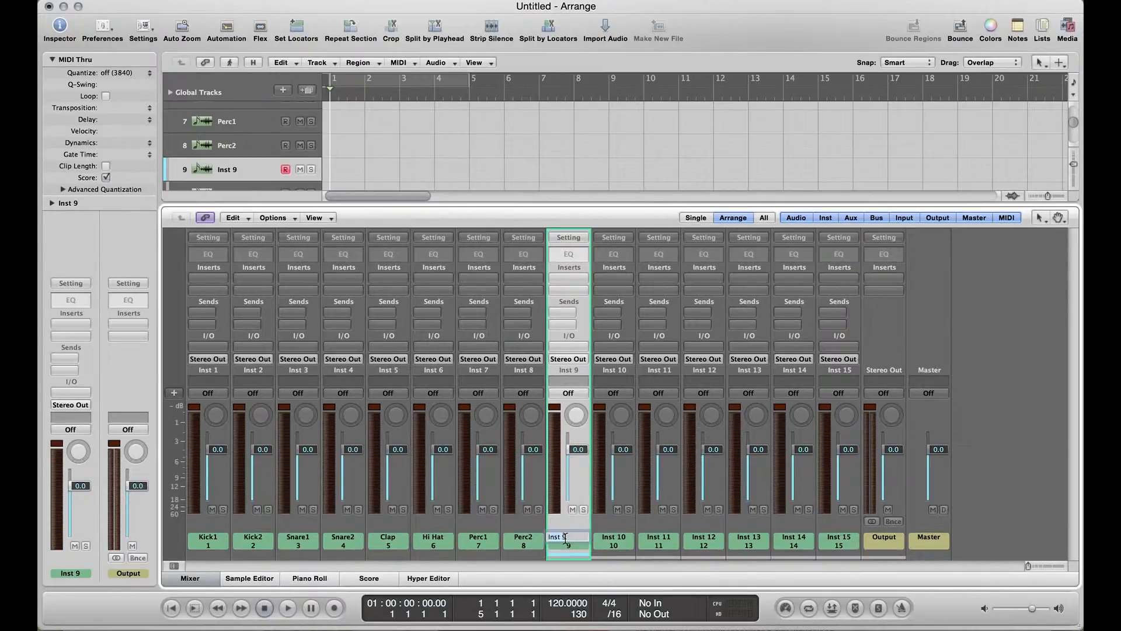
{"action": "type", "text": "Synth1"}
{"action": "key", "text": "Return"}
{"action": "double_click", "coordinate": [611, 539]}
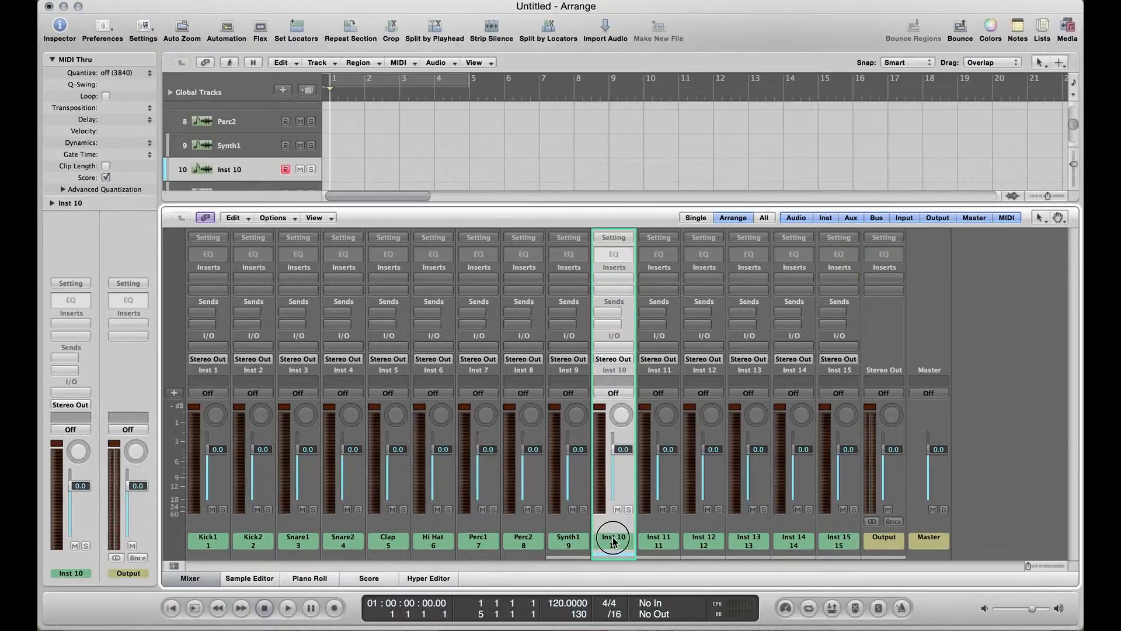
{"action": "type", "text": "Synth2"}
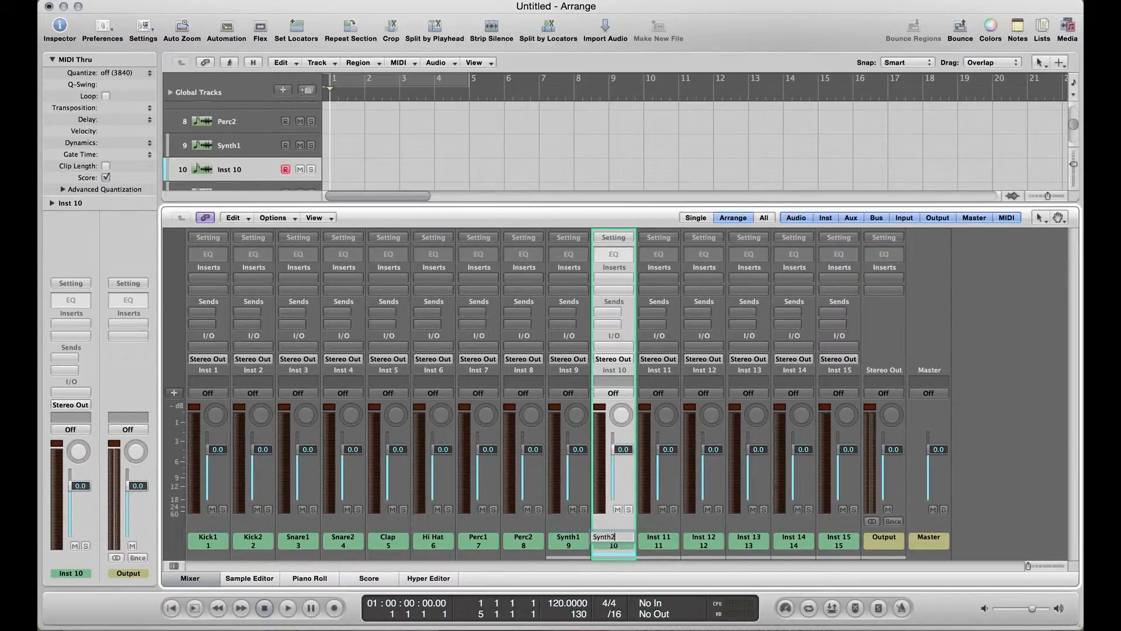
{"action": "key", "text": "Return"}
Rename mixer channels 11 and 12 as Bassline and Sub
{"action": "double_click", "coordinate": [655, 538]}
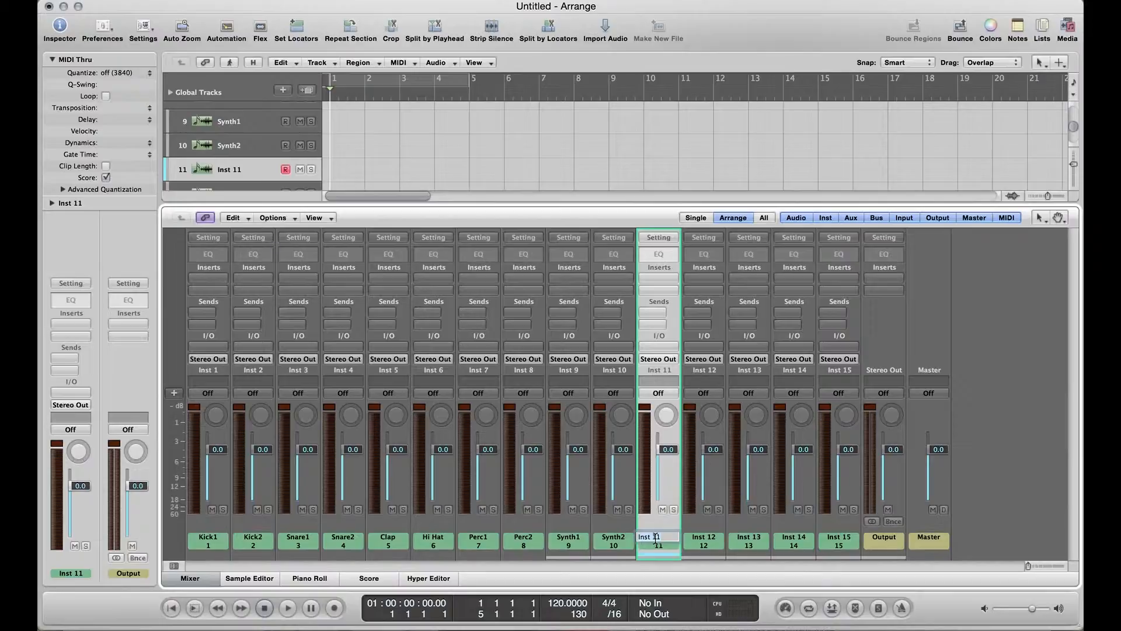
{"action": "type", "text": "Bassline"}
{"action": "key", "text": "Return"}
{"action": "double_click", "coordinate": [704, 538]}
{"action": "type", "text": "Syb"}
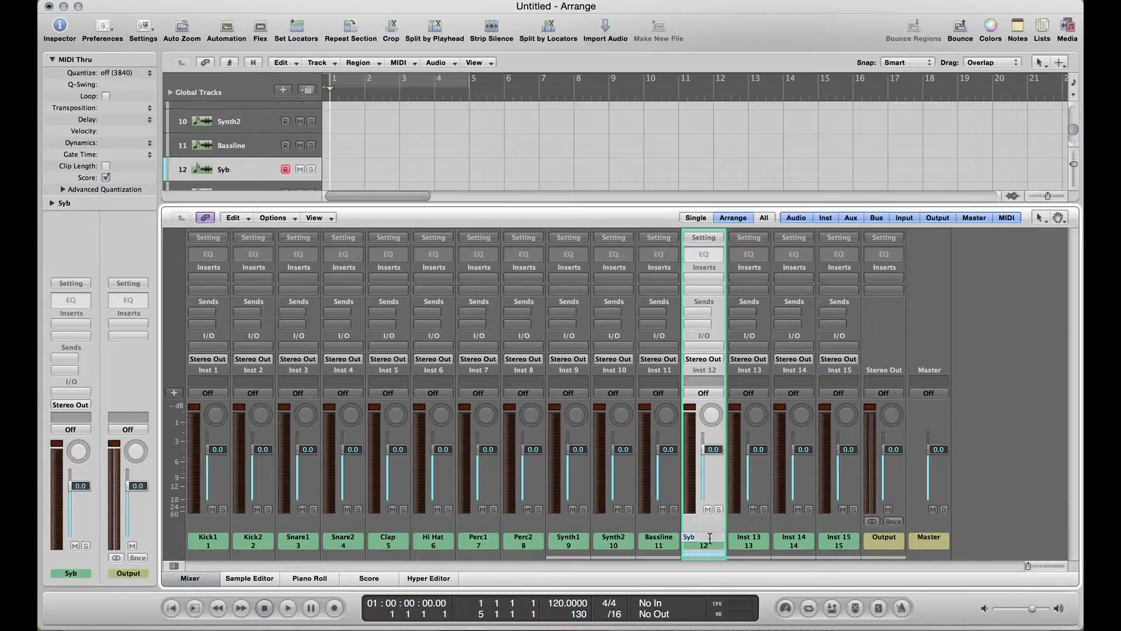
{"action": "key", "text": "BackSpace"}
{"action": "key", "text": "BackSpace"}
{"action": "type", "text": "ub"}
{"action": "key", "text": "Return"}
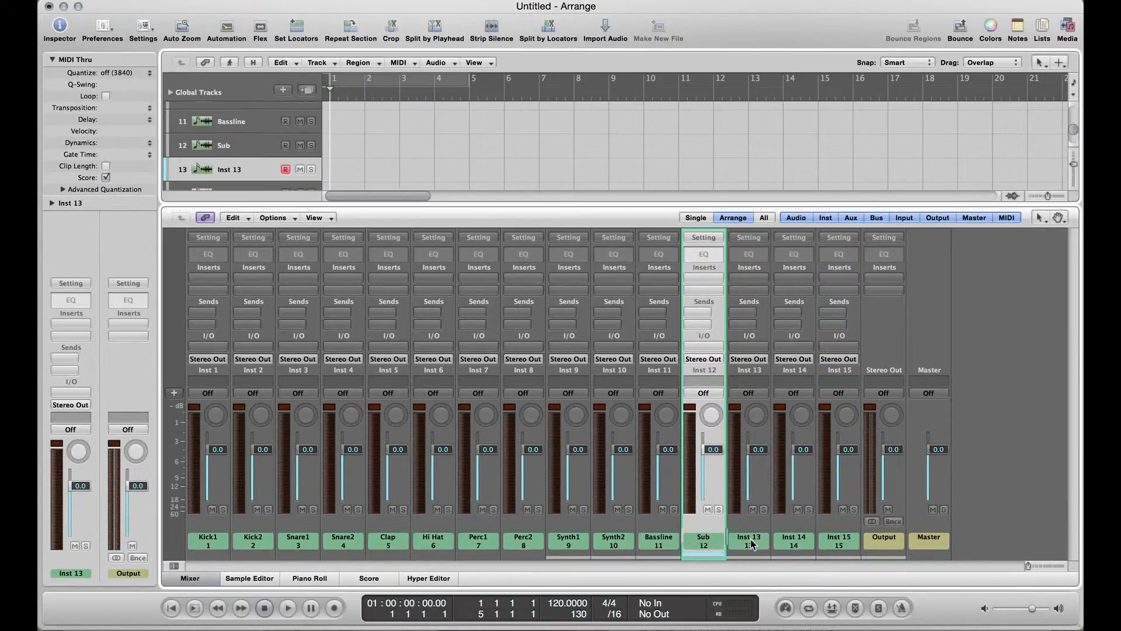
Rename mixer channels 13 and 14 as Sampled Audio and White noise
{"action": "double_click", "coordinate": [751, 538]}
{"action": "type", "text": "F"}
{"action": "key", "text": "BackSpace"}
{"action": "type", "text": "Sampled Audio"}
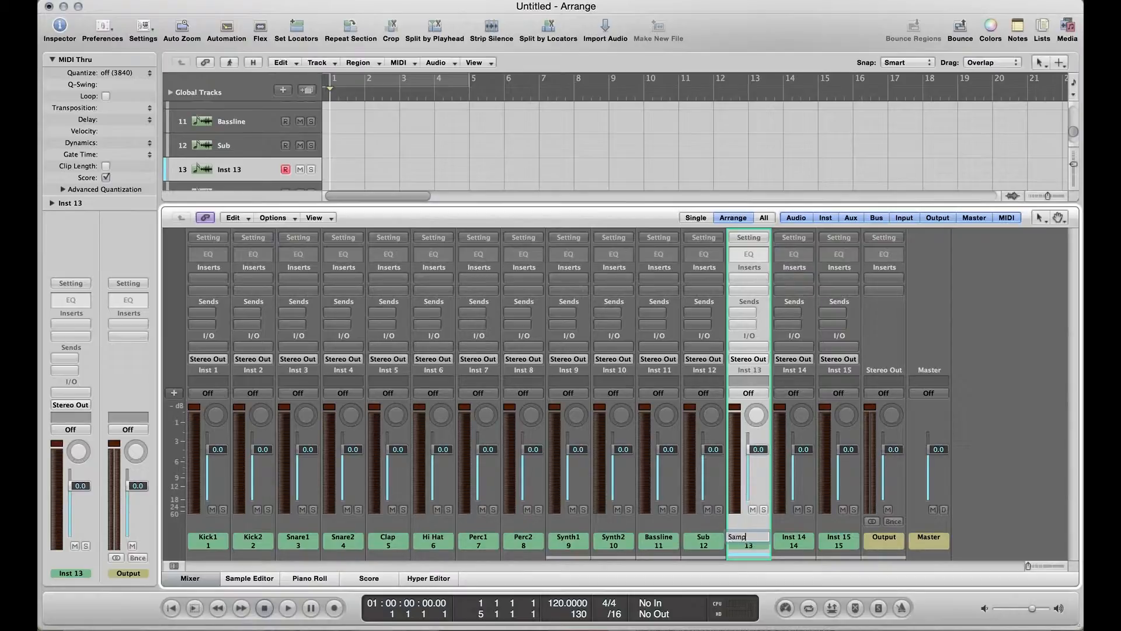
{"action": "key", "text": "Tab"}
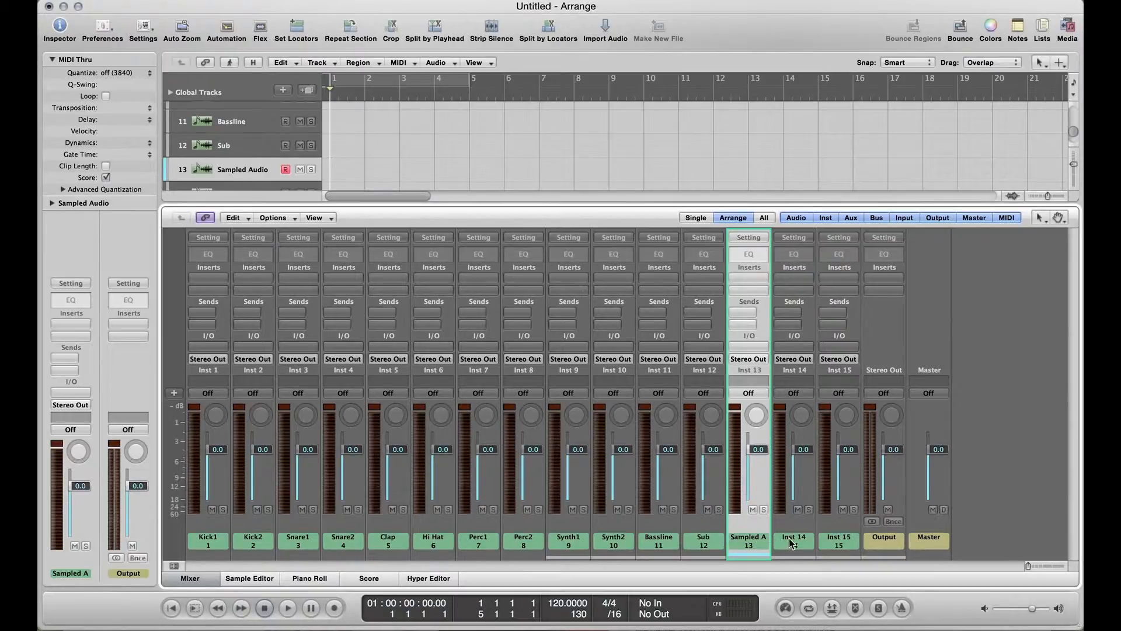
{"action": "type", "text": "White noise"}
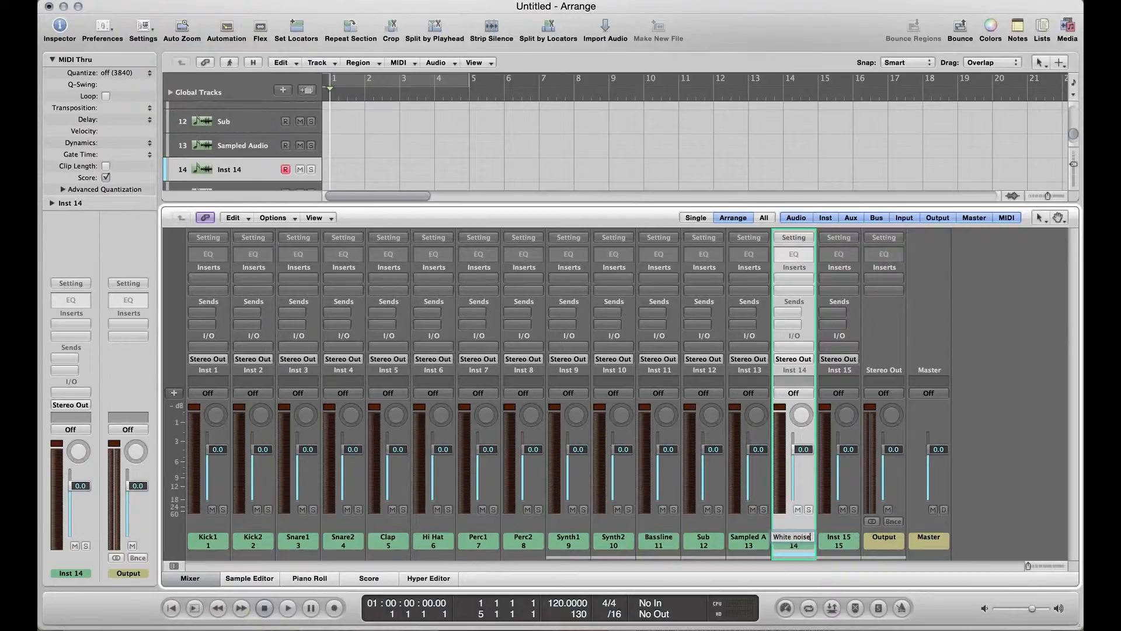
{"action": "key", "text": "Return"}
Rename mixer channel 15 as Vocal
{"action": "double_click", "coordinate": [838, 542]}
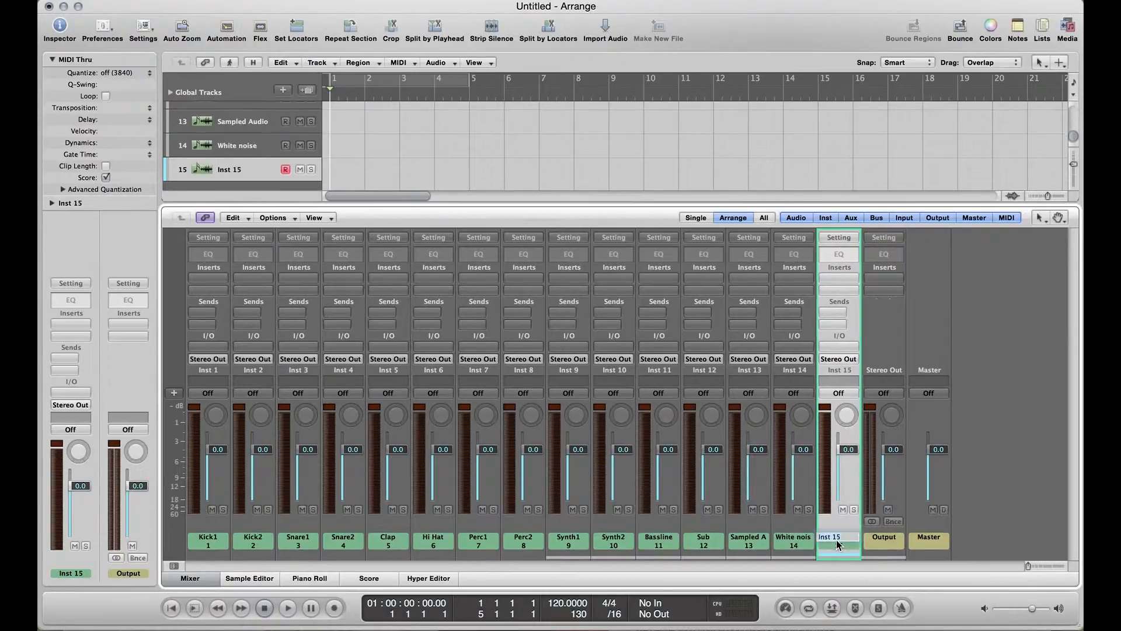
{"action": "type", "text": "Voxal"}
{"action": "key", "text": "Return"}
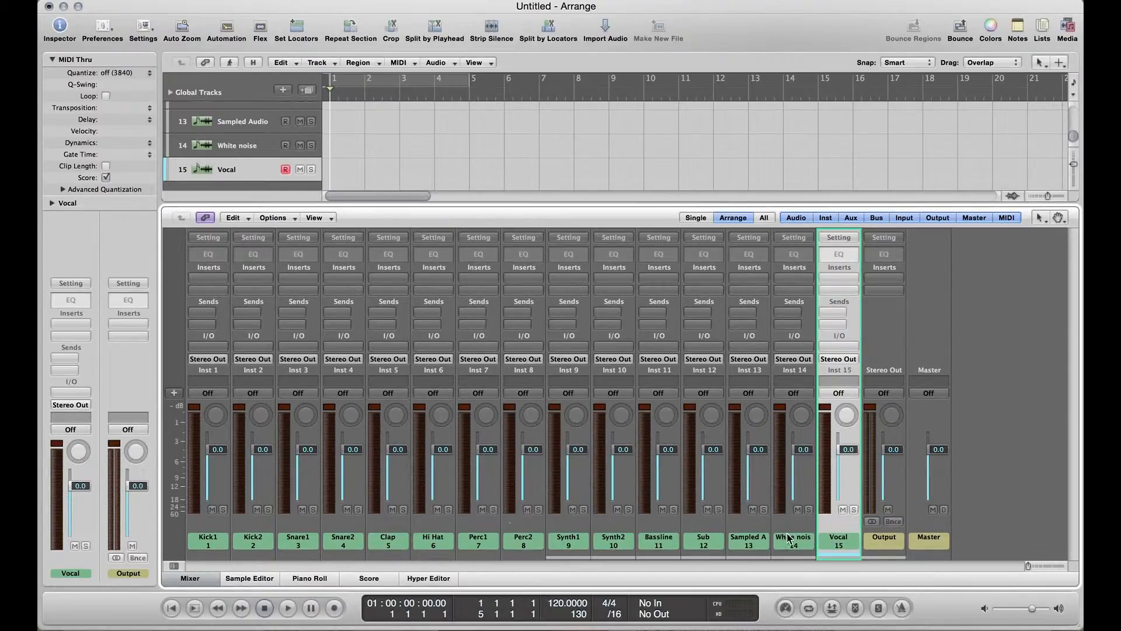
Add three more software instrument tracks after the Vocal track
{"action": "left_click", "coordinate": [287, 91]}
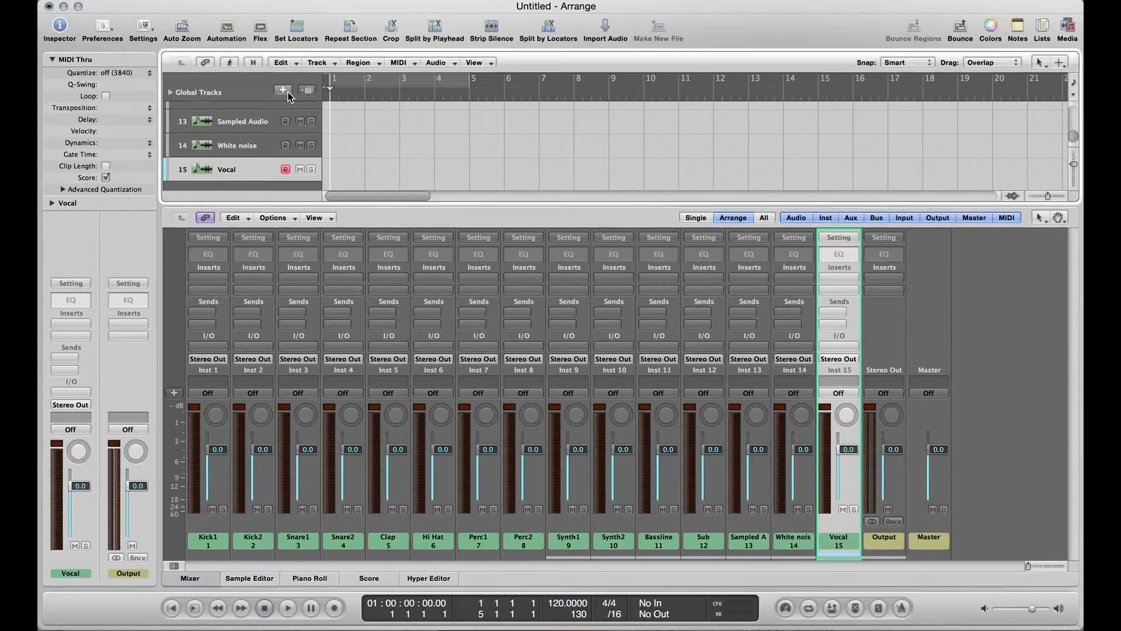
{"action": "type", "text": "3"}
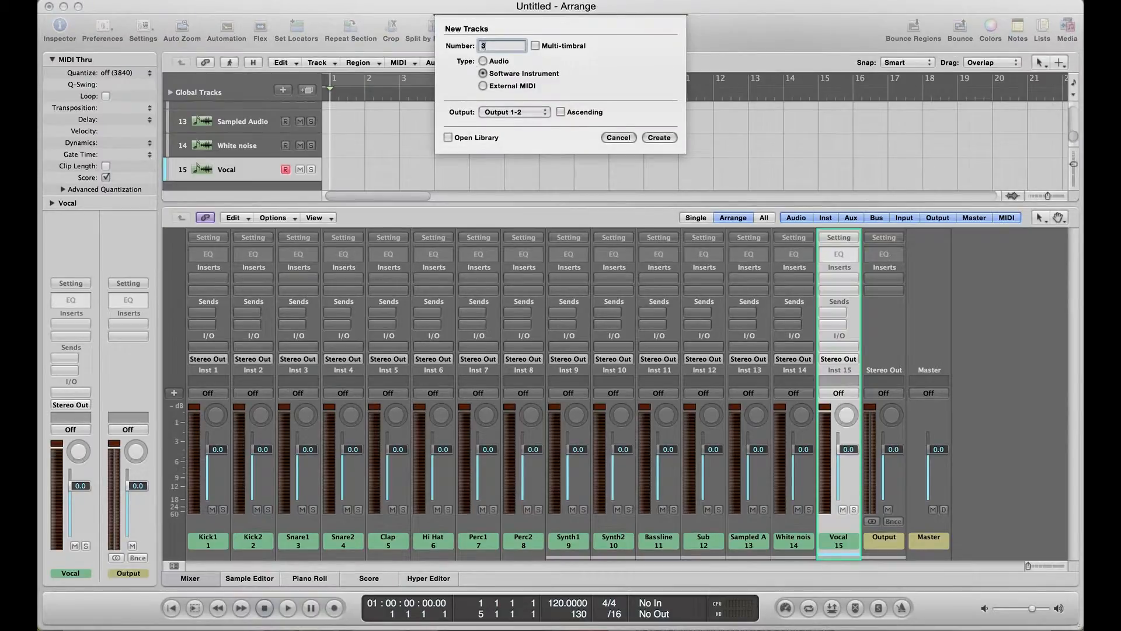
{"action": "key", "text": "Return"}
Rename the three selected new channels as a numbered series starting with Backing Vocal1, and clear the multiple selection
{"action": "double_click", "coordinate": [884, 536]}
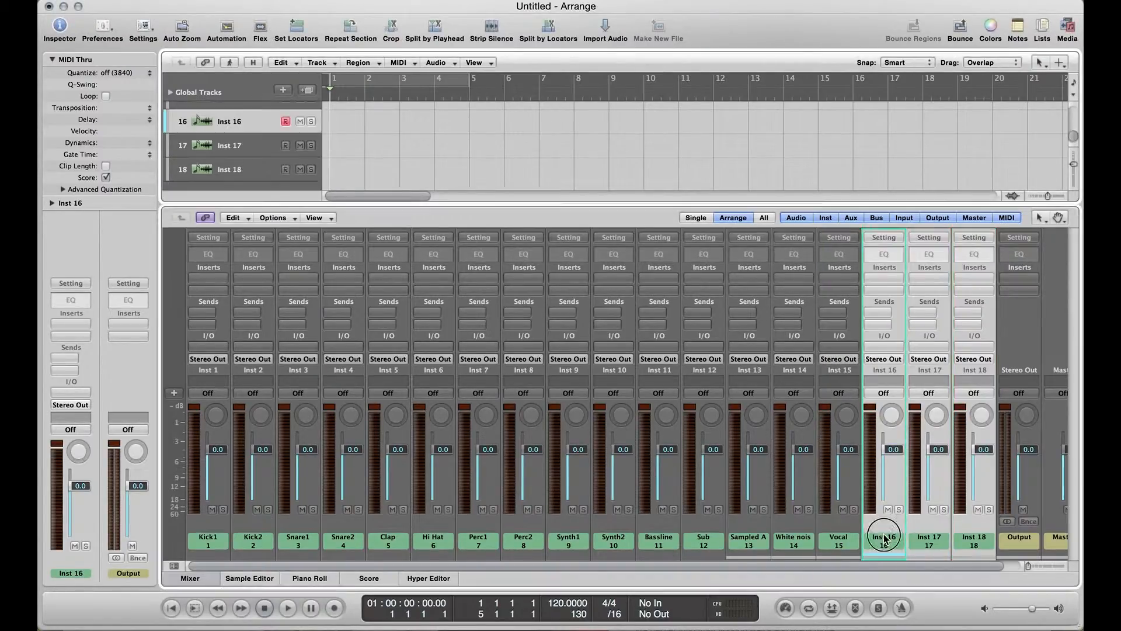
{"action": "type", "text": "B"}
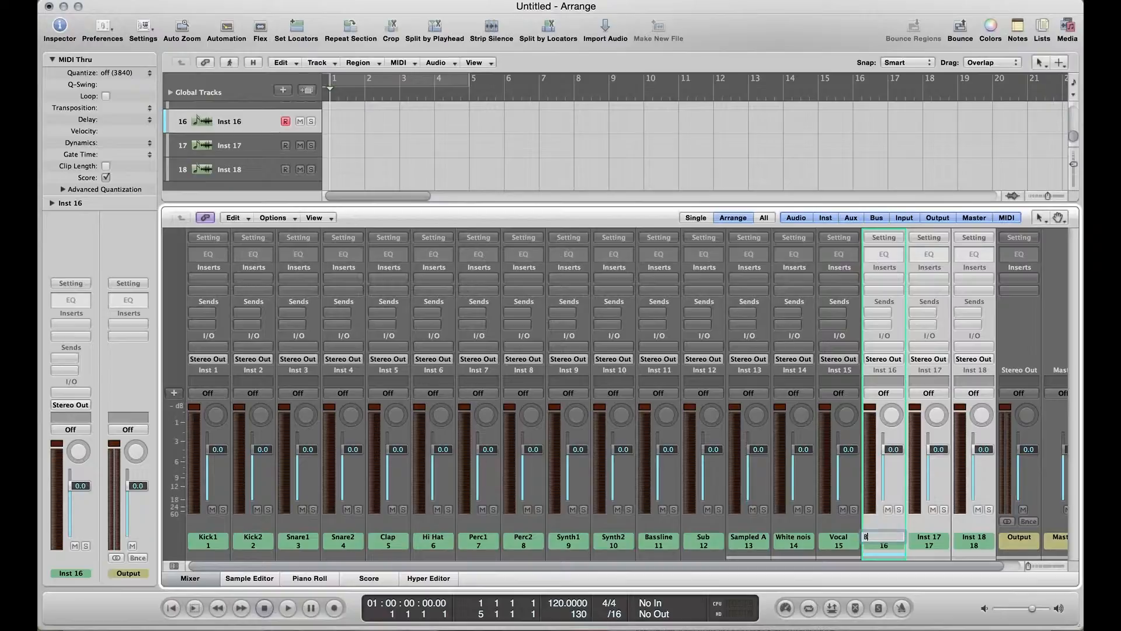
{"action": "type", "text": "acking Vocal1"}
{"action": "key", "text": "Return"}
{"action": "left_click", "coordinate": [927, 542]}
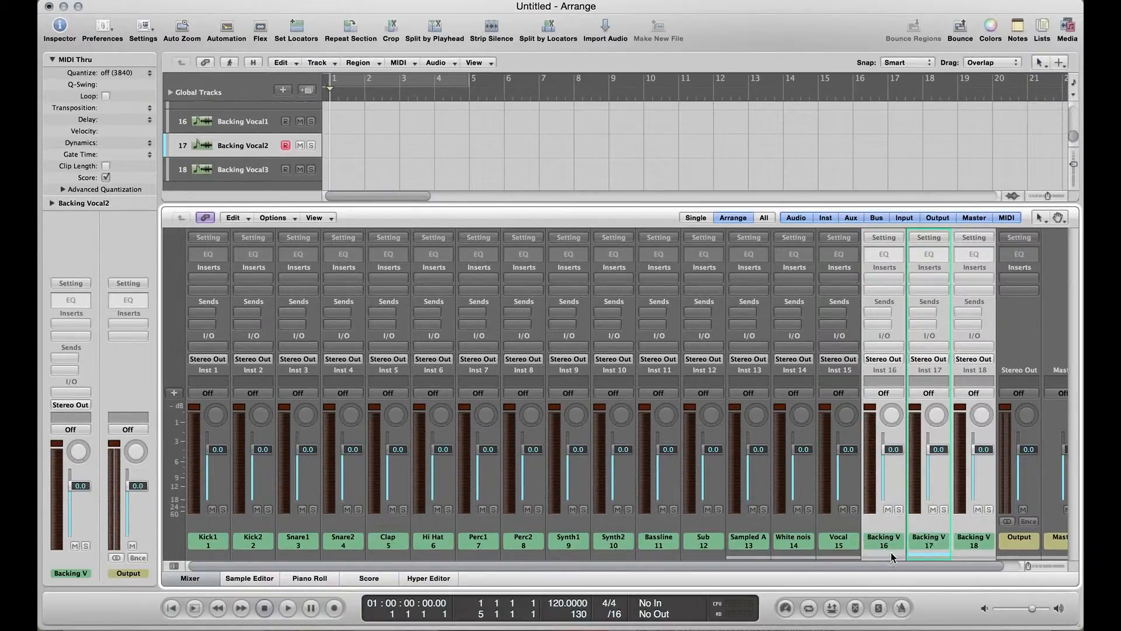
{"action": "left_click", "coordinate": [892, 555]}
Re-enter the final digit of channel 17's name so that it reads Backing Vocal2
{"action": "double_click", "coordinate": [925, 542]}
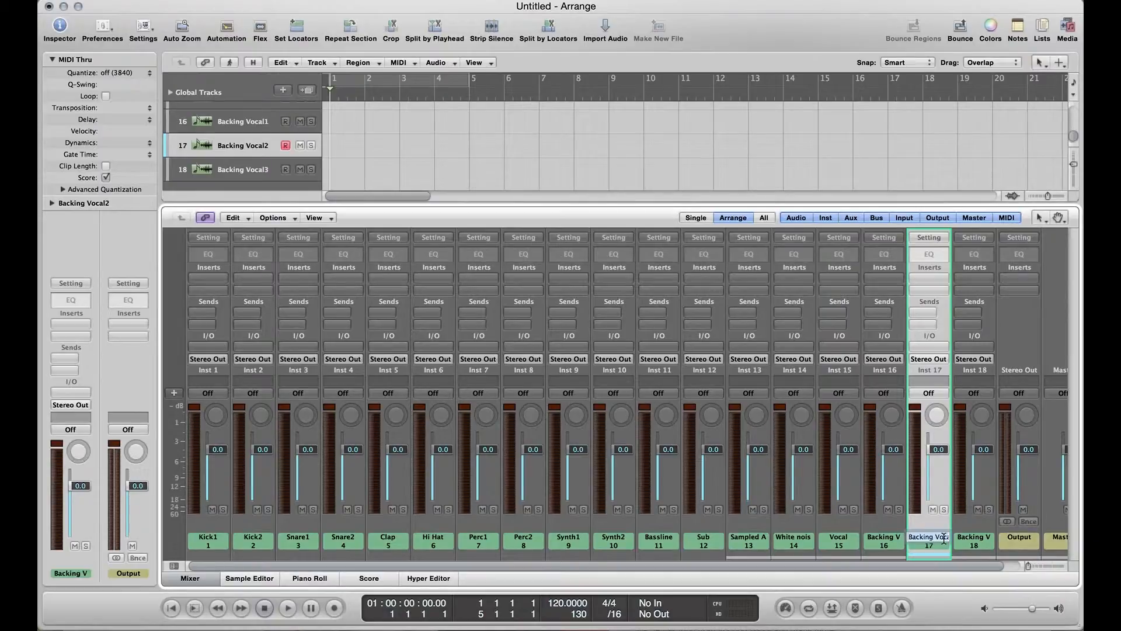
{"action": "key", "text": "Right"}
{"action": "key", "text": "BackSpace"}
{"action": "type", "text": "2"}
Rename mixer channel 18 as Ad Libs
{"action": "left_click", "coordinate": [974, 542]}
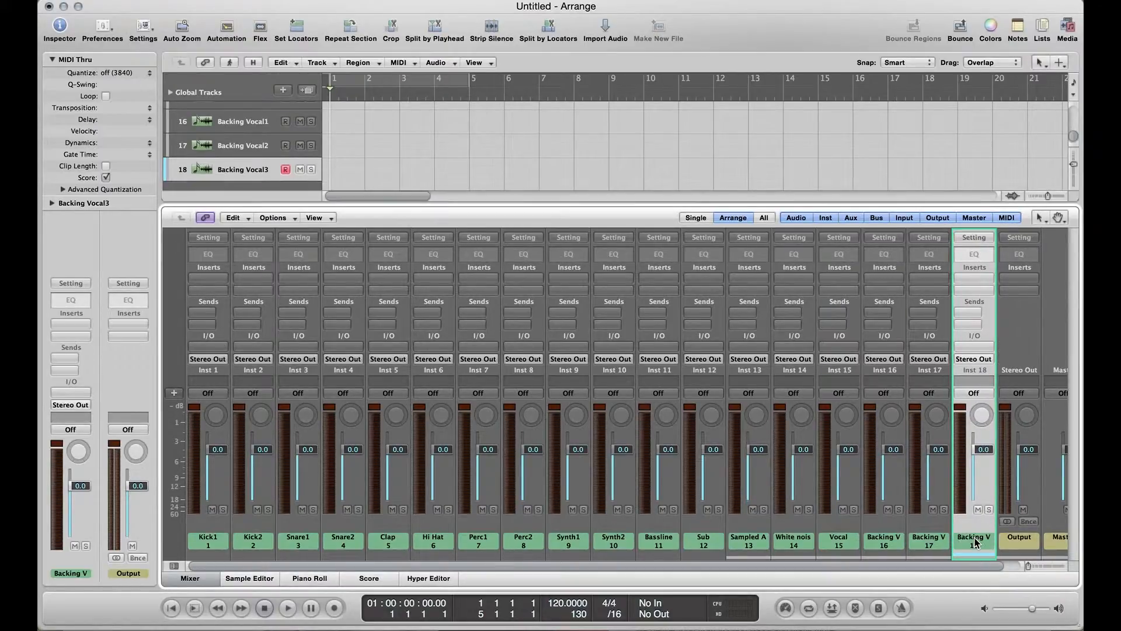
{"action": "double_click", "coordinate": [975, 541]}
{"action": "type", "text": "Ad Libs"}
{"action": "key", "text": "Return"}
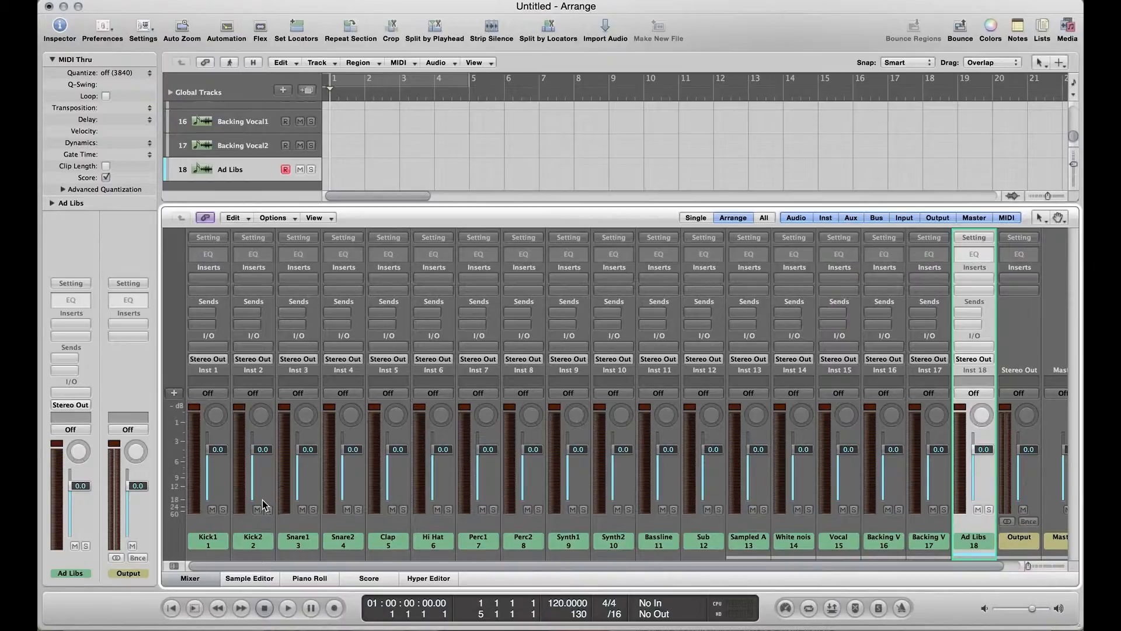
Select the Kick1 and Kick2 channels together and look through the buses available as their output, keeping Stereo Output
{"action": "left_click", "coordinate": [261, 542]}
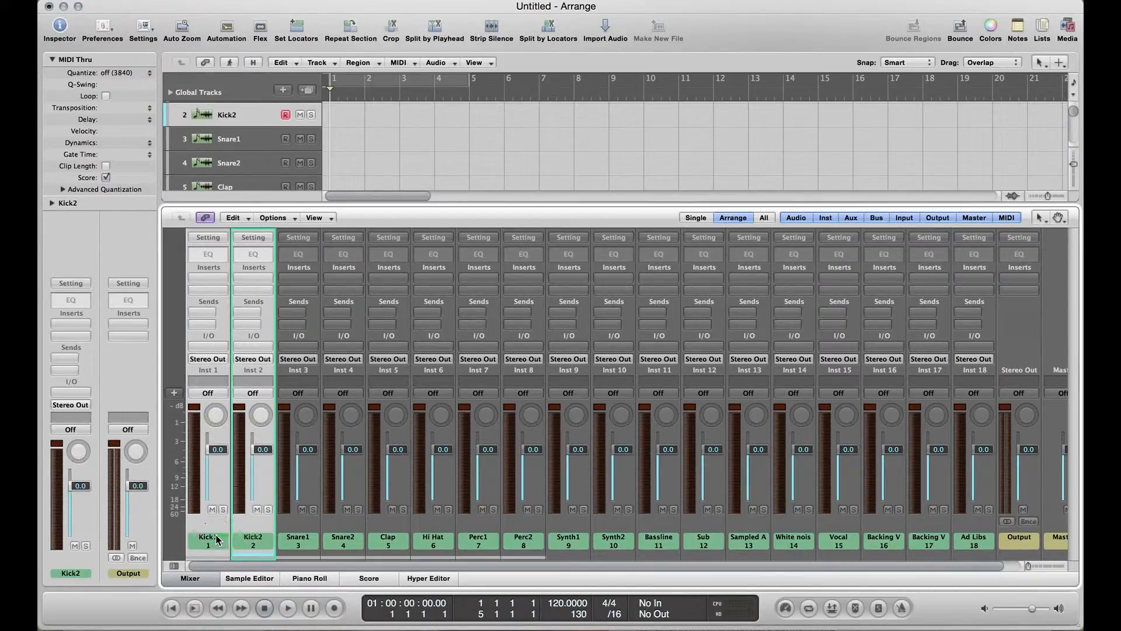
{"action": "left_click", "coordinate": [251, 358]}
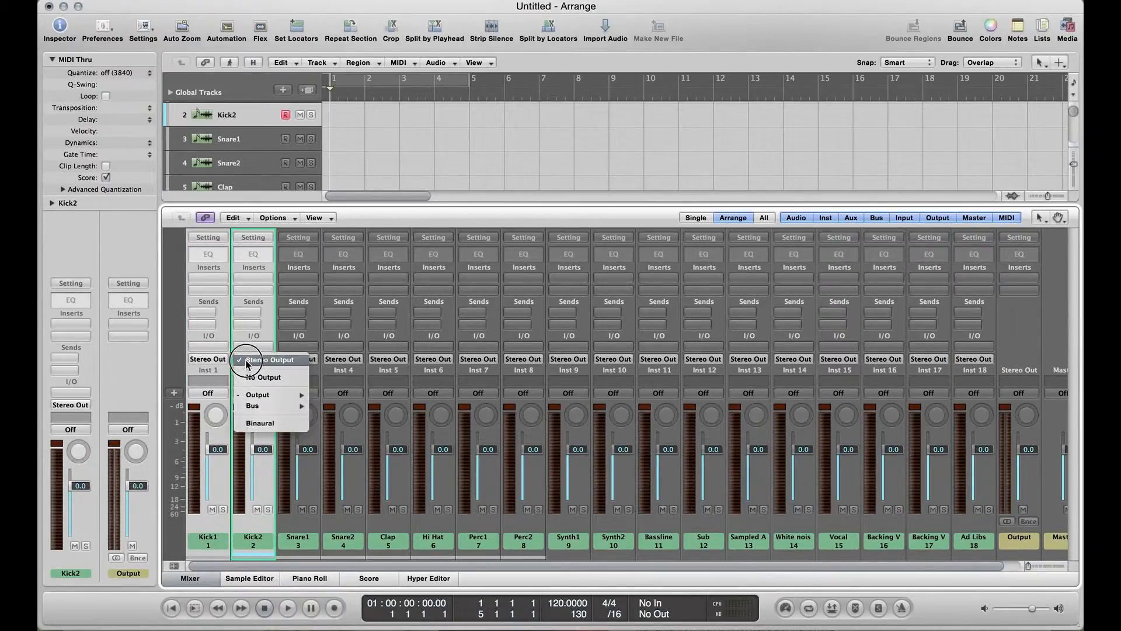
{"action": "mouse_move", "coordinate": [269, 411]}
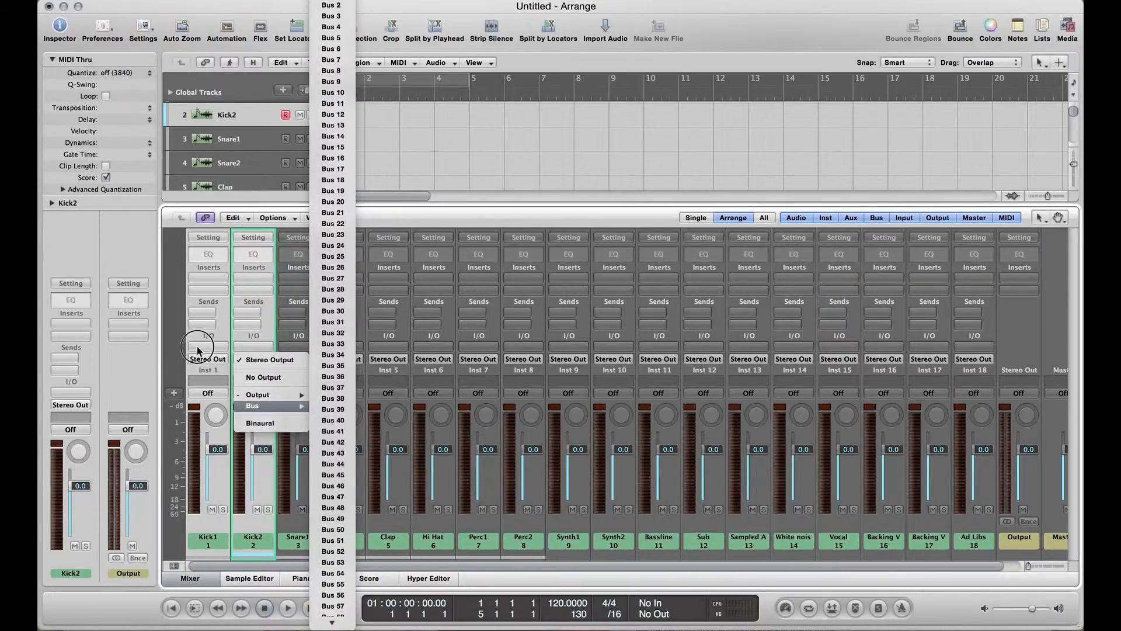
{"action": "left_click", "coordinate": [226, 336]}
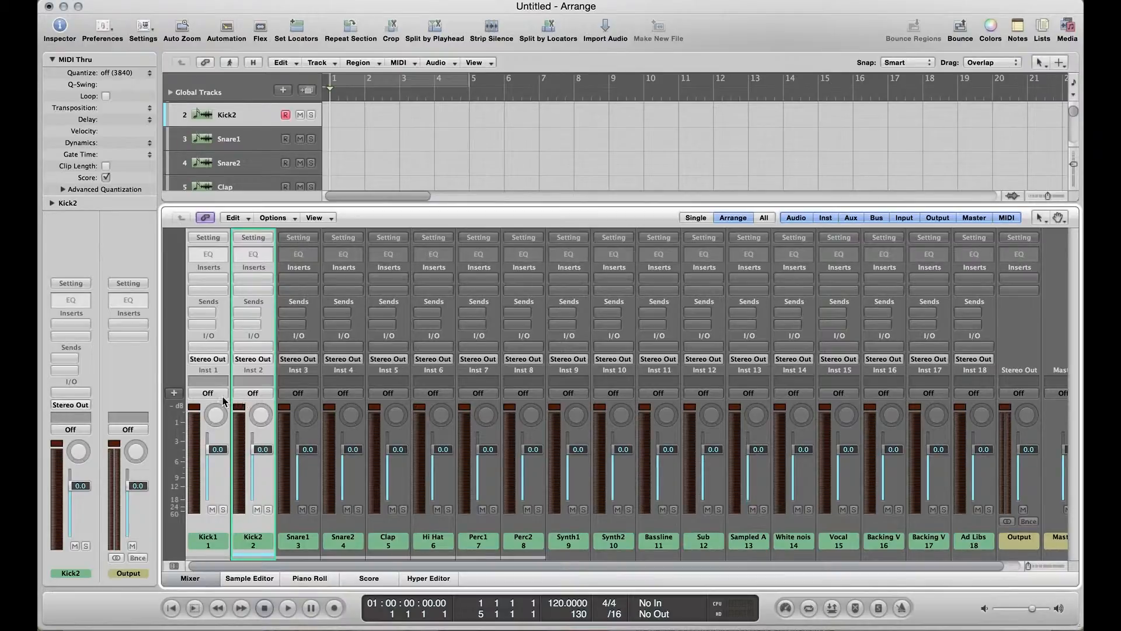
Assign the selected Kick1 and Kick2 channels to Group 1 and name that group Kicks
{"action": "left_click", "coordinate": [256, 382]}
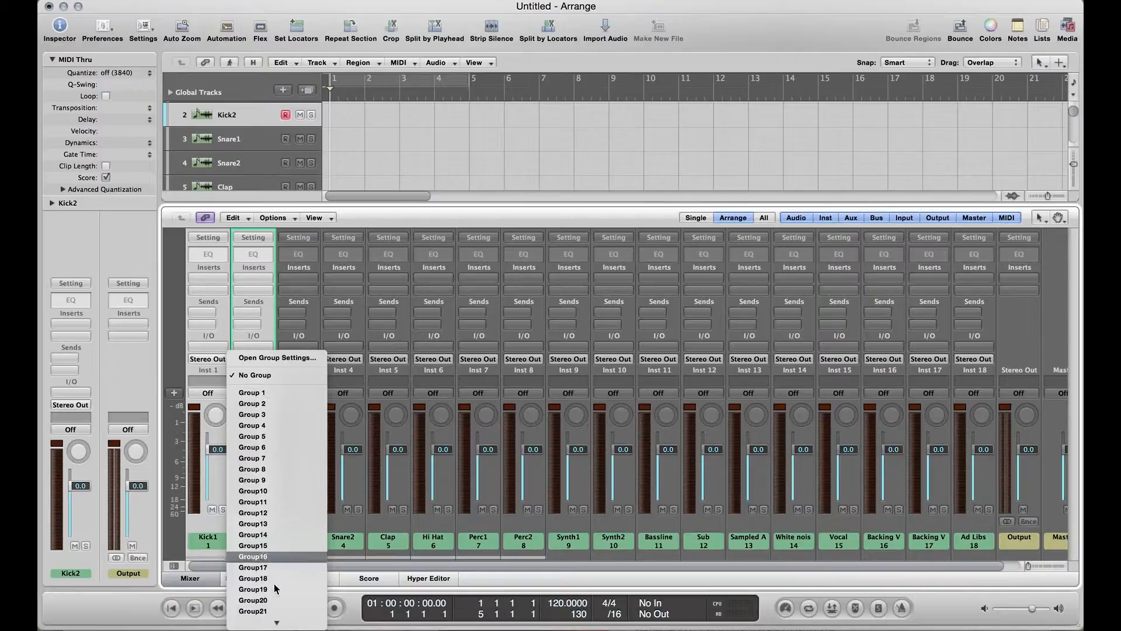
{"action": "left_click", "coordinate": [273, 392]}
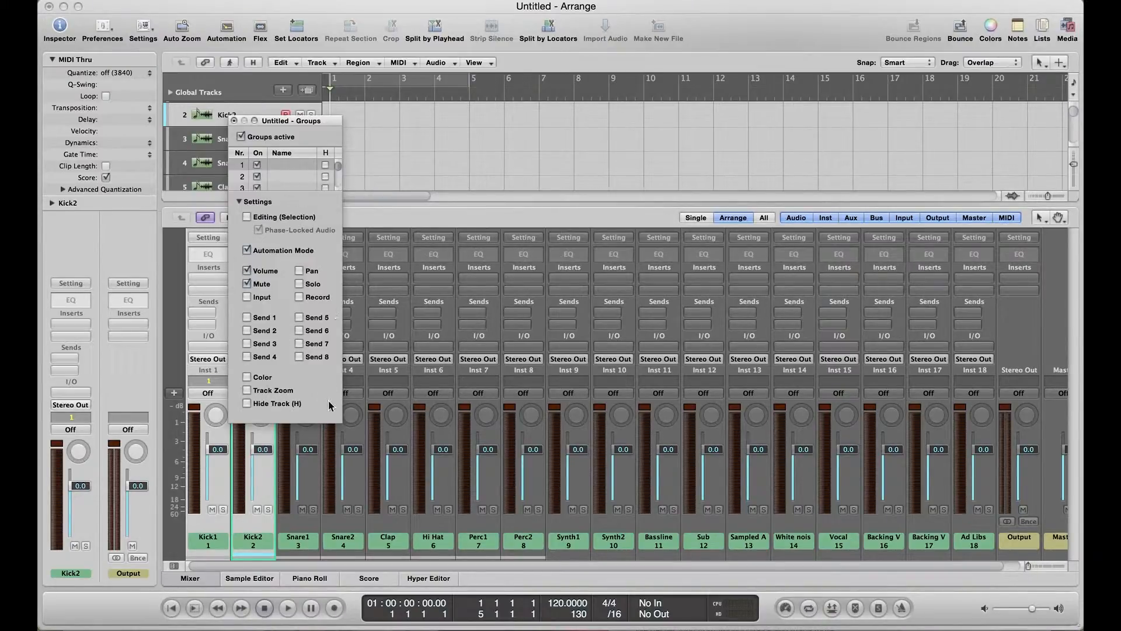
{"action": "left_click_drag", "start_coordinate": [341, 420], "coordinate": [456, 524]}
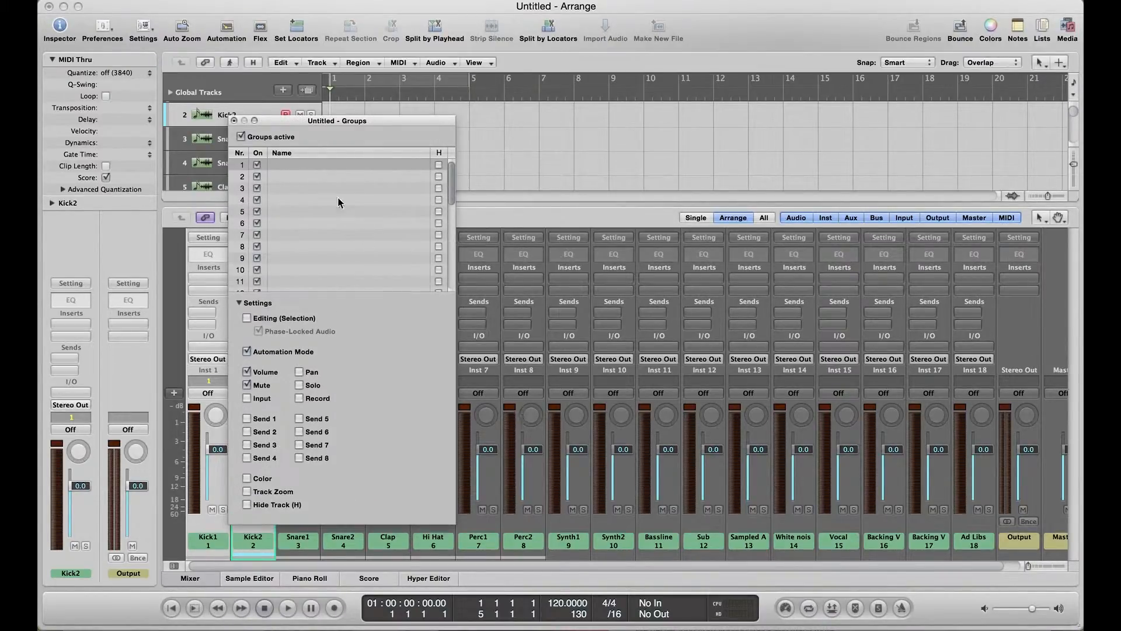
{"action": "double_click", "coordinate": [325, 167]}
{"action": "type", "text": "Kicks"}
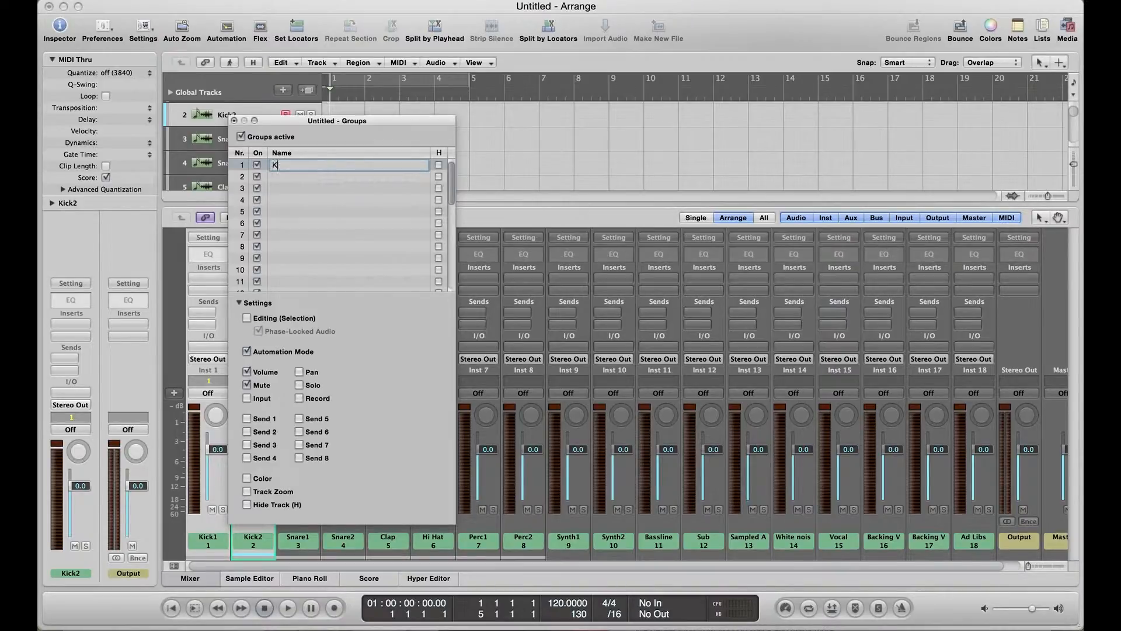
{"action": "key", "text": "Return"}
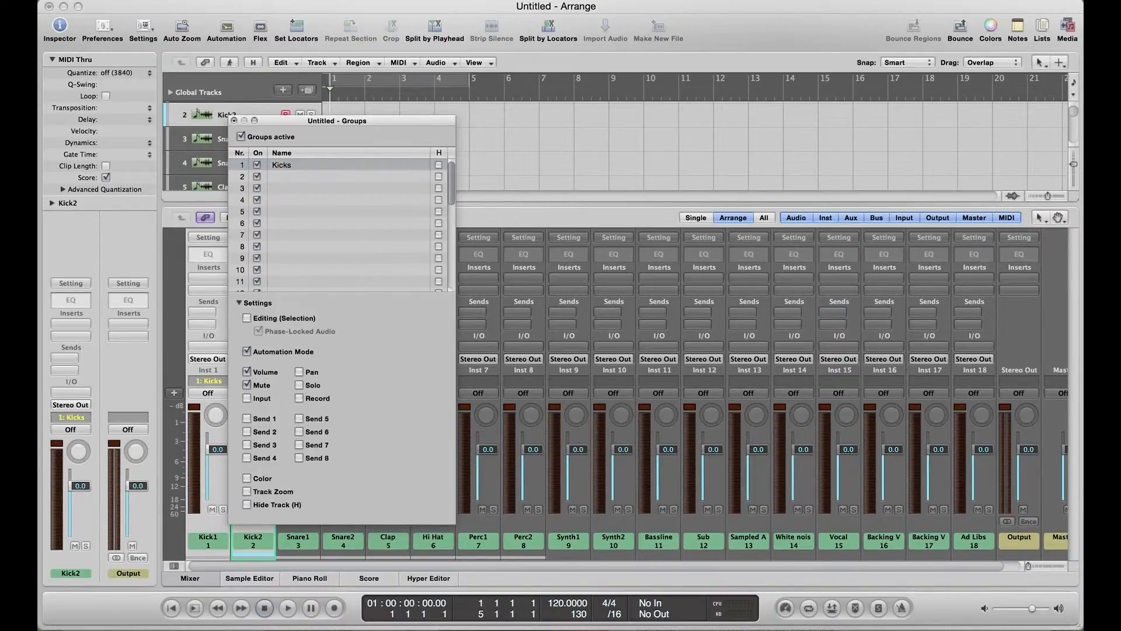
Add Pan, Solo and Sends 1 to 4 to the Kicks group's linked settings, and close the group settings
{"action": "left_click", "coordinate": [310, 181]}
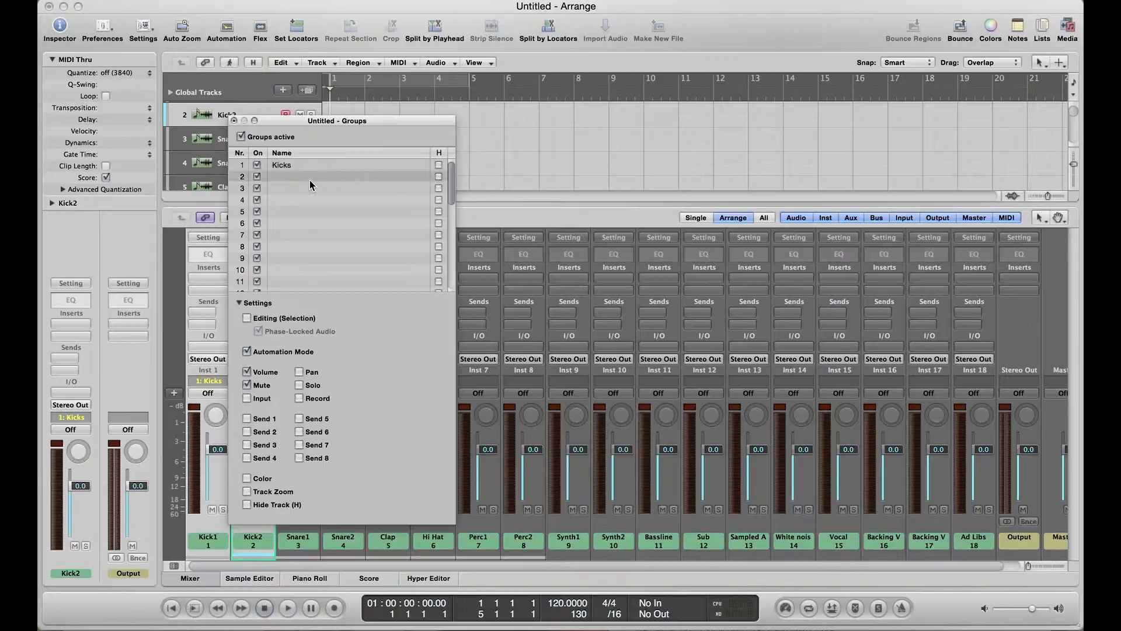
{"action": "left_click", "coordinate": [291, 167]}
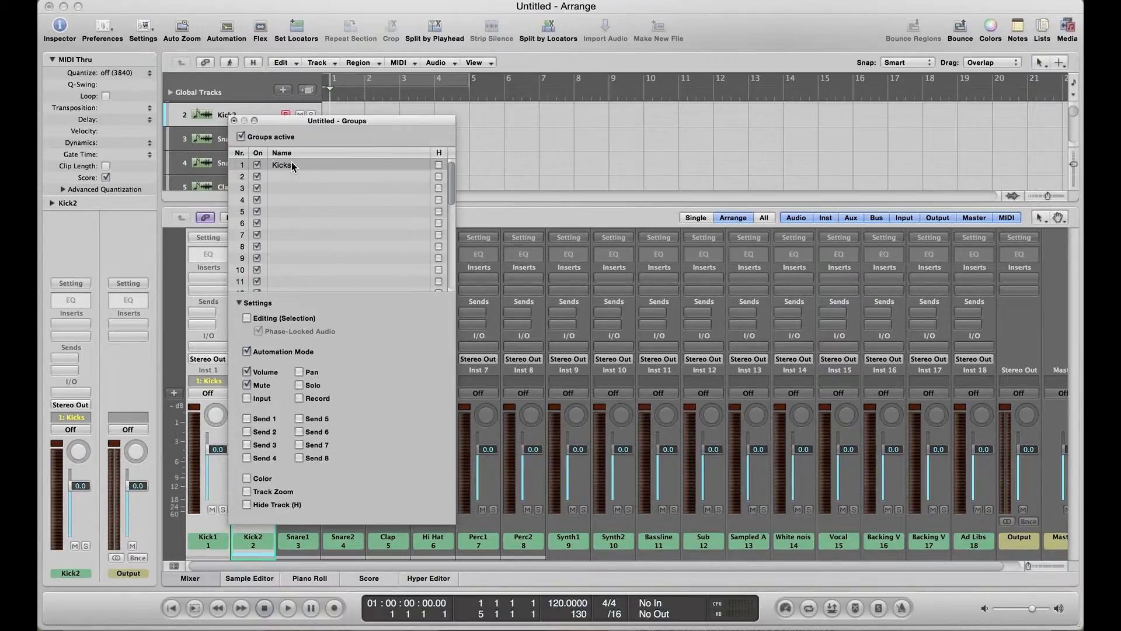
{"action": "left_click", "coordinate": [300, 374]}
{"action": "left_click", "coordinate": [247, 432]}
{"action": "left_click", "coordinate": [247, 445]}
{"action": "left_click", "coordinate": [266, 460]}
{"action": "left_click", "coordinate": [233, 120]}
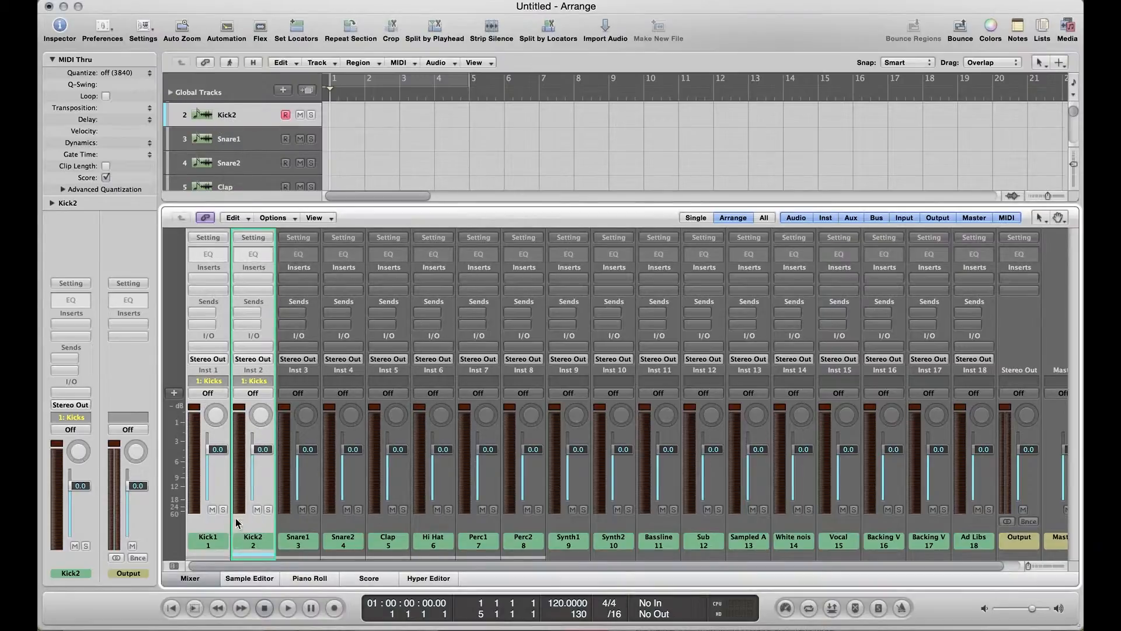
Select only Kick2 and raise the linked kick faders to +0.8 dB using Kick1's fader
{"action": "left_click", "coordinate": [251, 548]}
{"action": "left_click_drag", "start_coordinate": [215, 451], "coordinate": [220, 419]}
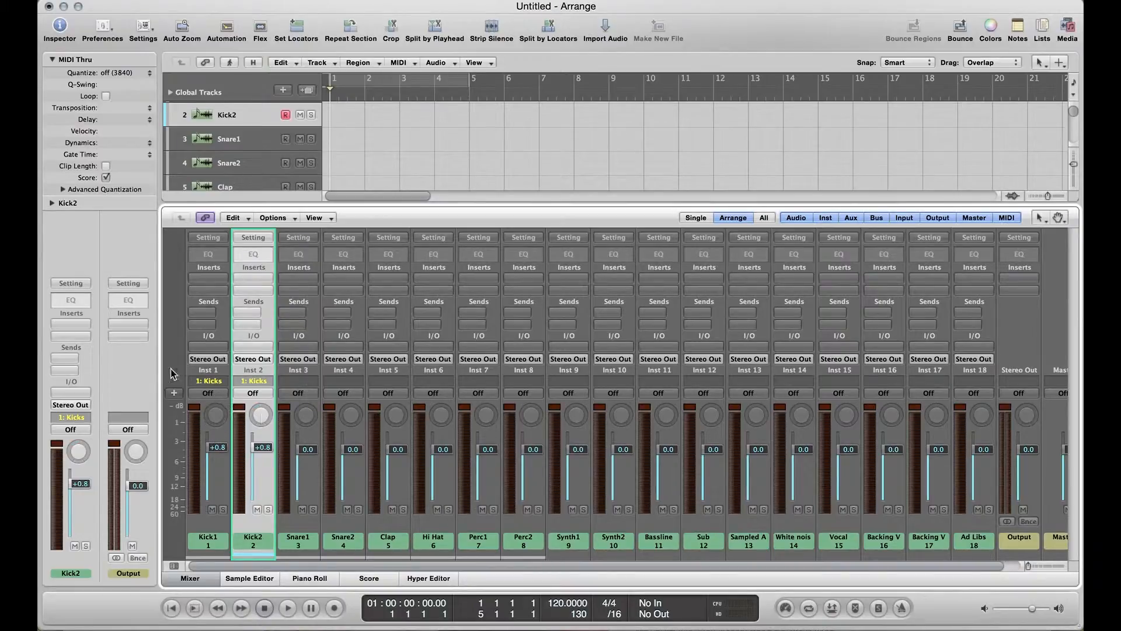
Add a Bus 1 send to both the Kick1 and Kick2 channels and try adjusting Kick1's send level
{"action": "left_click", "coordinate": [197, 315]}
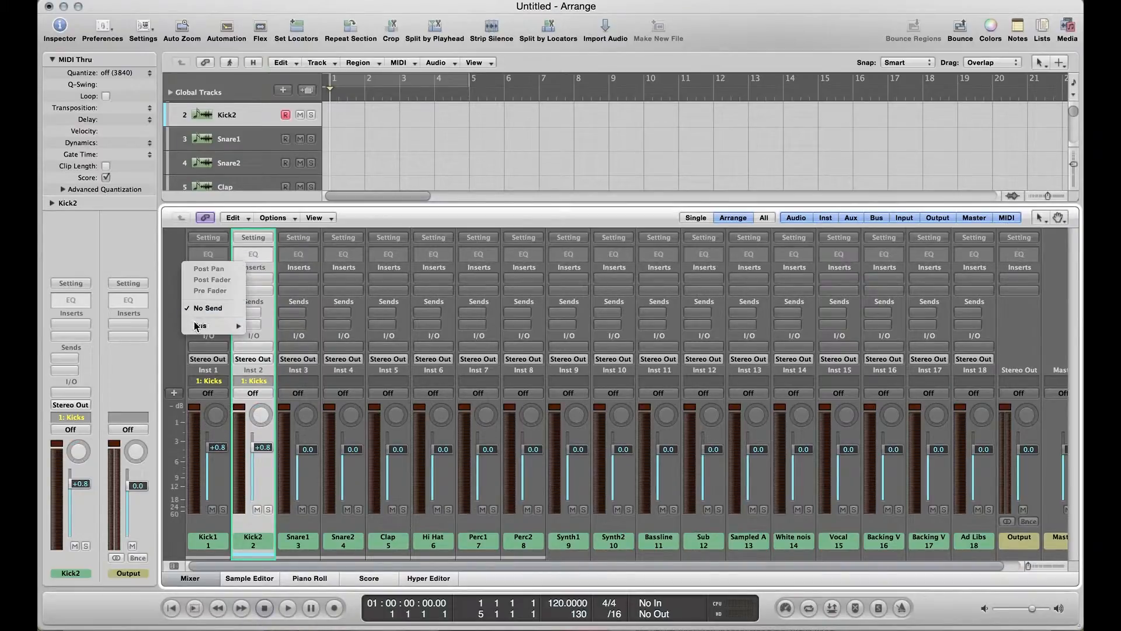
{"action": "mouse_move", "coordinate": [205, 325]}
{"action": "left_click", "coordinate": [266, 2]}
{"action": "left_click", "coordinate": [253, 312]}
{"action": "mouse_move", "coordinate": [260, 326]}
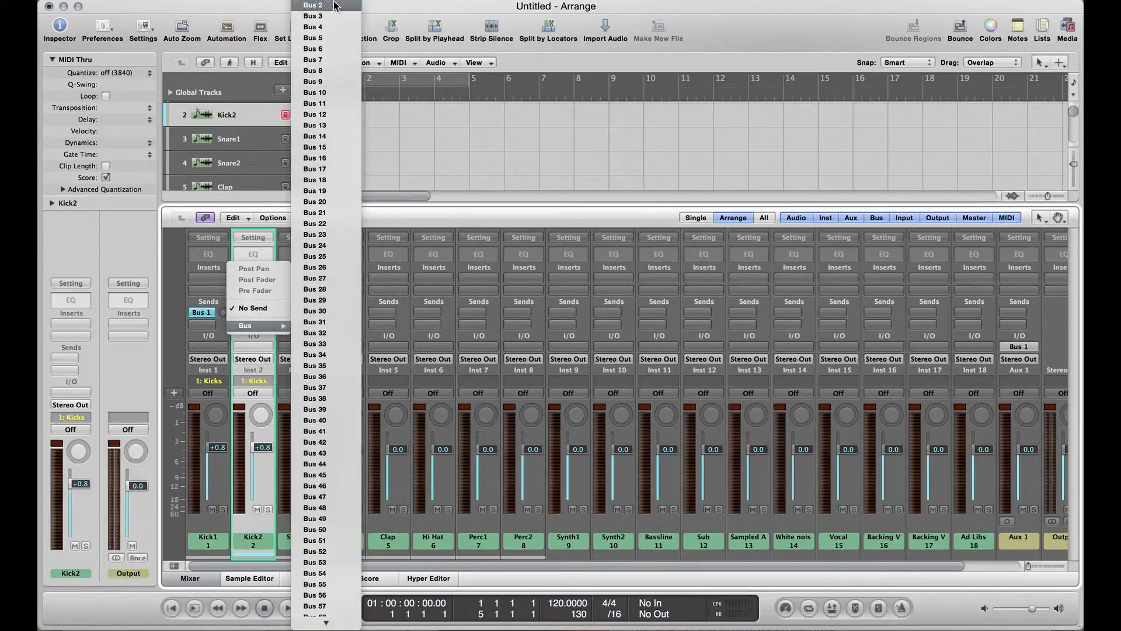
{"action": "left_click", "coordinate": [315, 5]}
{"action": "left_click_drag", "start_coordinate": [222, 313], "coordinate": [228, 195]}
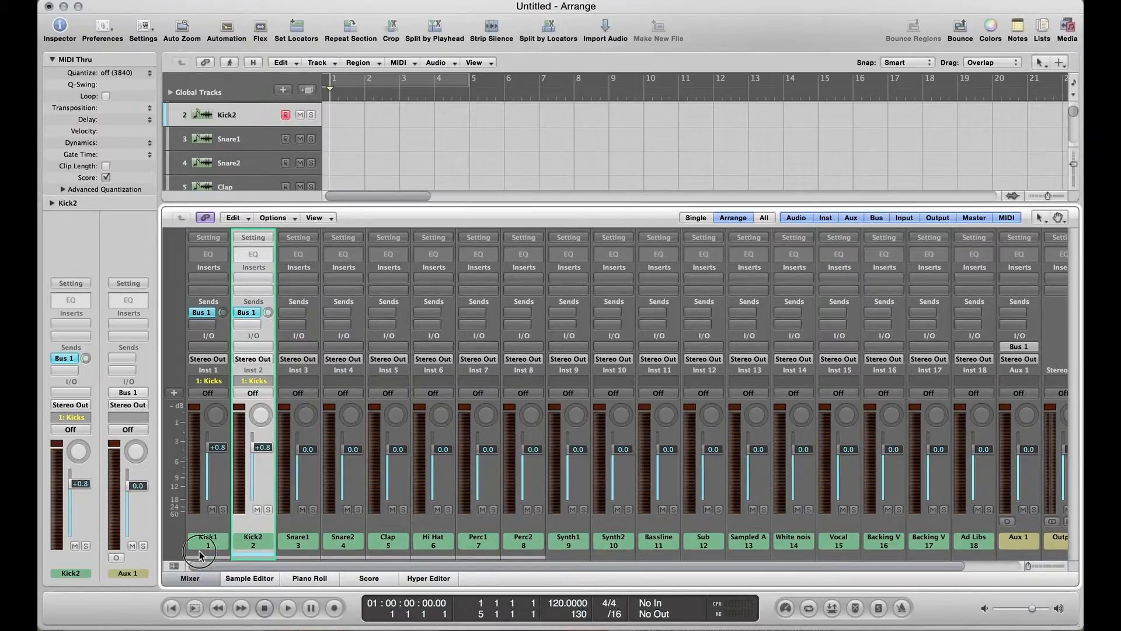
Insert a Compressor and a Channel EQ on Kick1 with their default settings, closing both plug-in windows
{"action": "left_click", "coordinate": [201, 552]}
{"action": "left_click", "coordinate": [211, 289]}
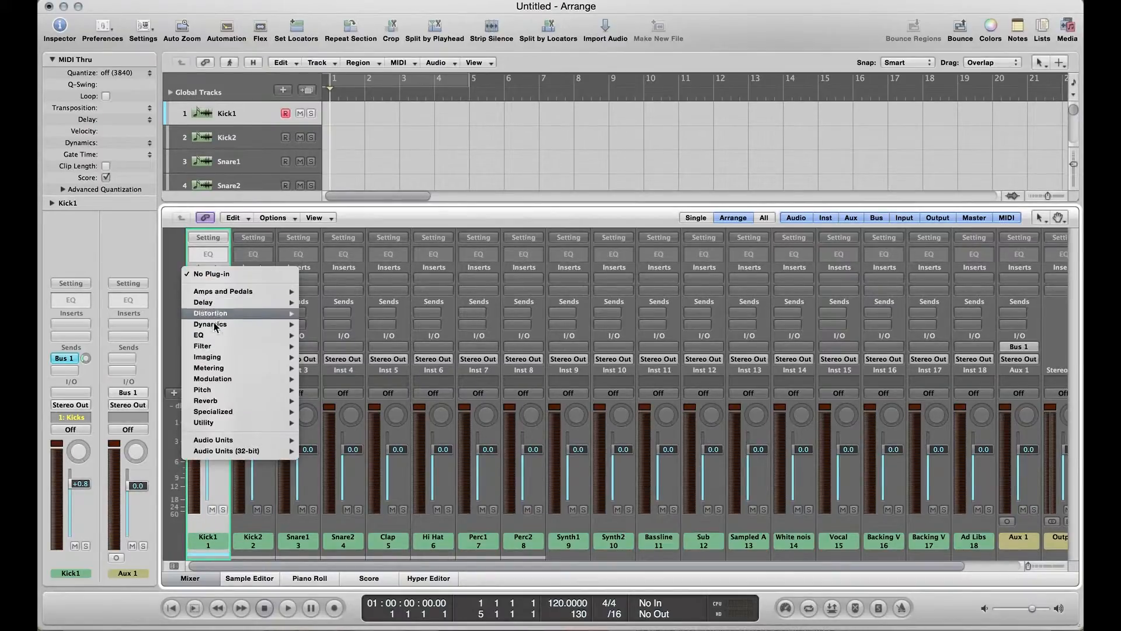
{"action": "mouse_move", "coordinate": [242, 324]}
{"action": "left_click", "coordinate": [342, 335]}
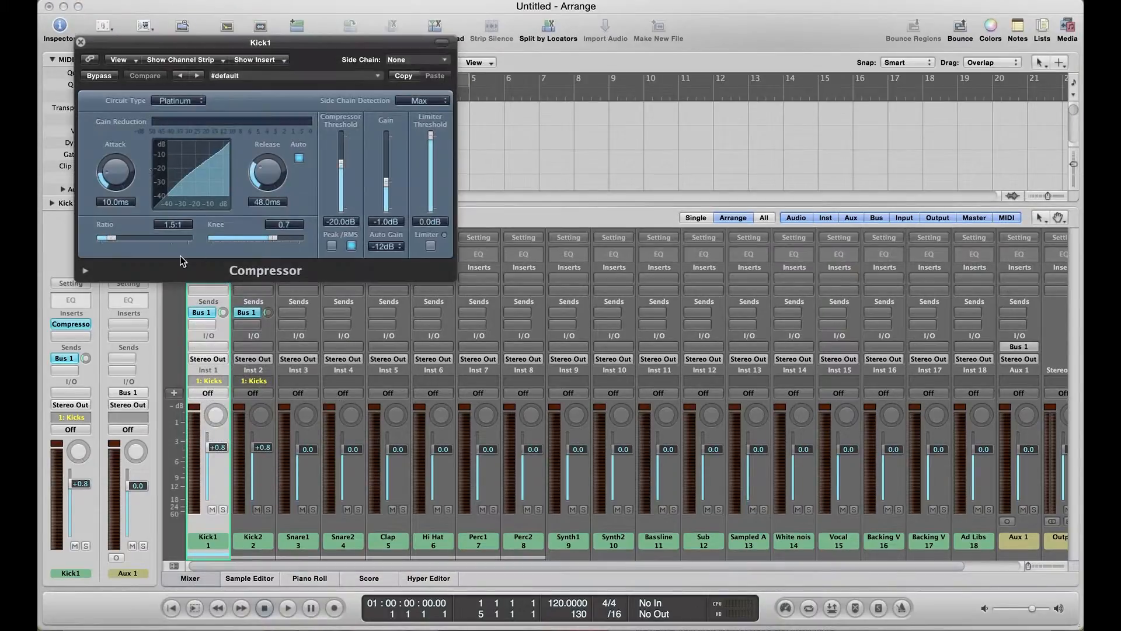
{"action": "left_click", "coordinate": [80, 43]}
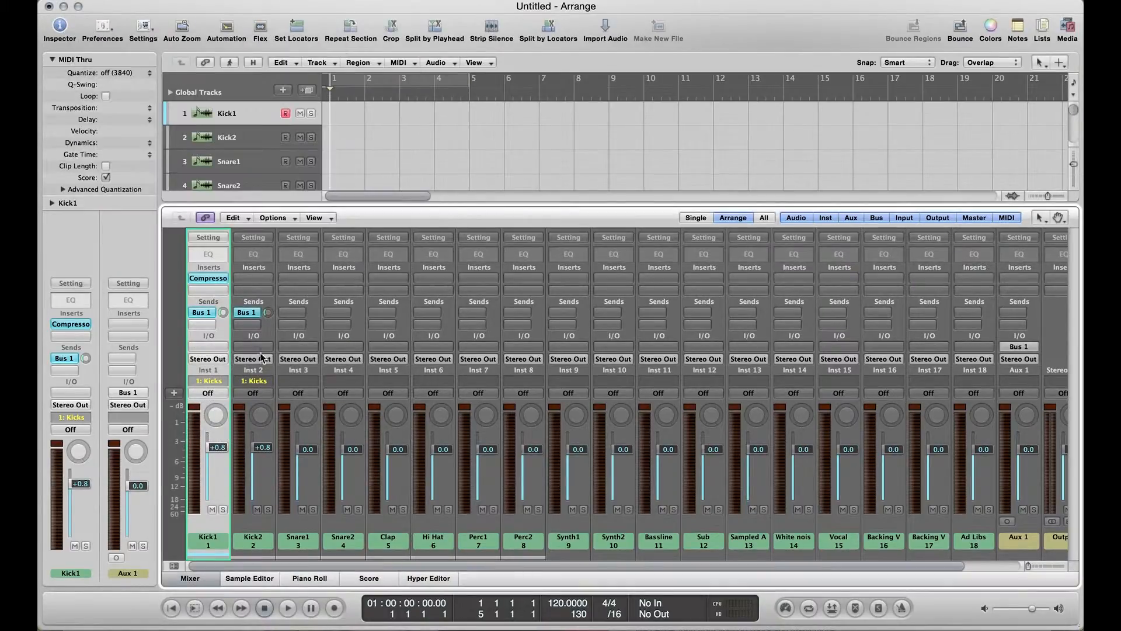
{"action": "double_click", "coordinate": [208, 257]}
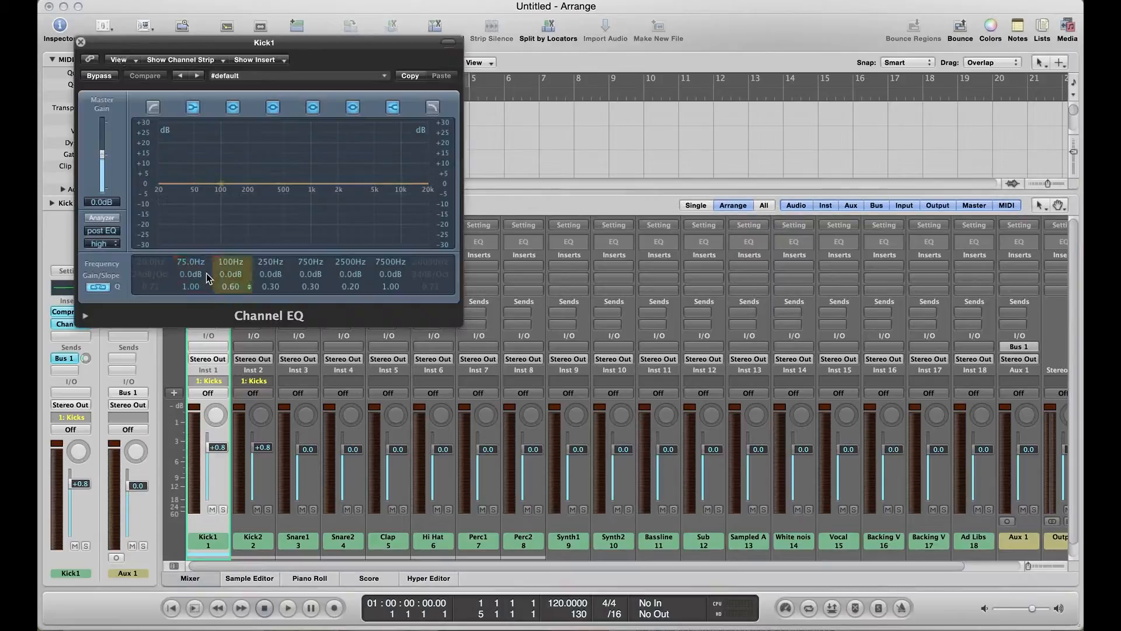
{"action": "left_click", "coordinate": [80, 42]}
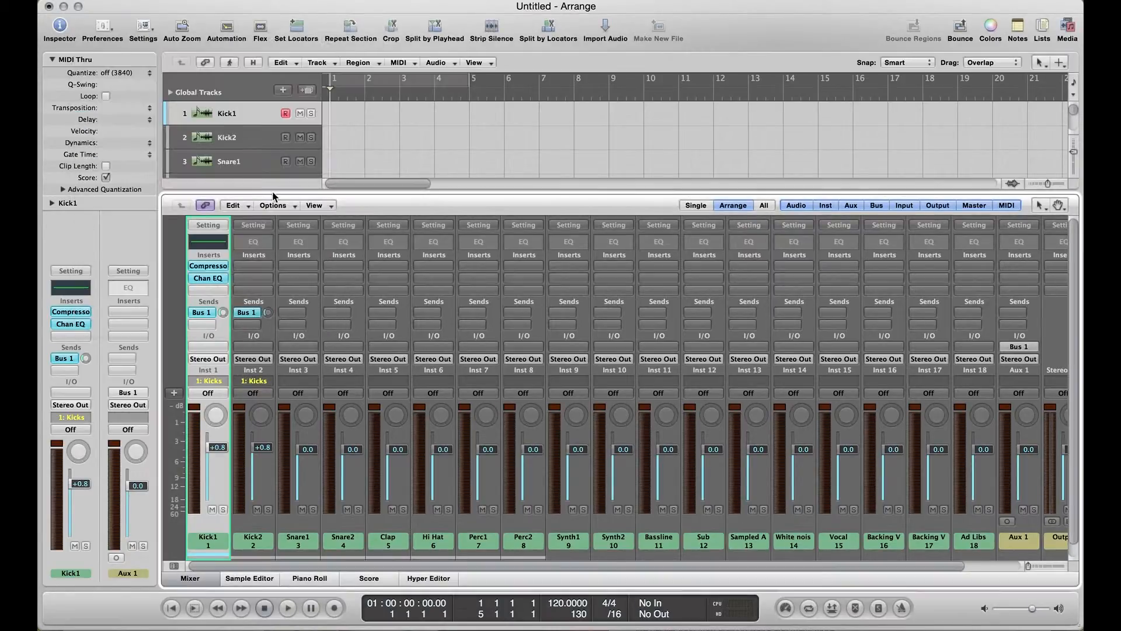
Select Kick2 and lower the linked kick faders to -3.6 dB using Kick1's fader
{"action": "left_click", "coordinate": [252, 544]}
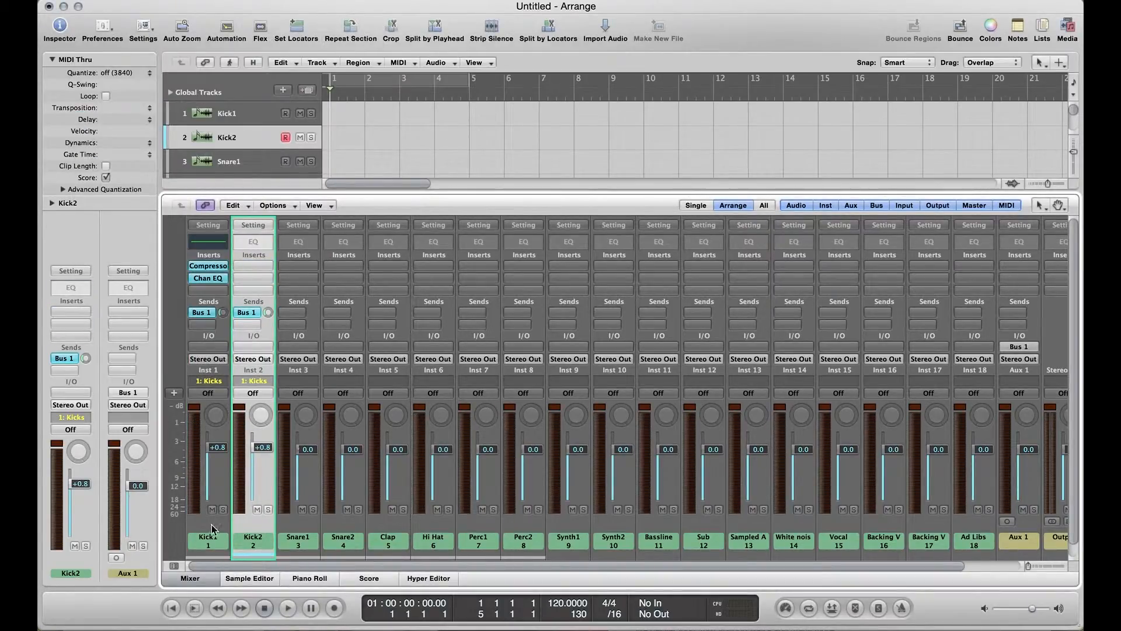
{"action": "left_click_drag", "start_coordinate": [223, 436], "coordinate": [216, 486]}
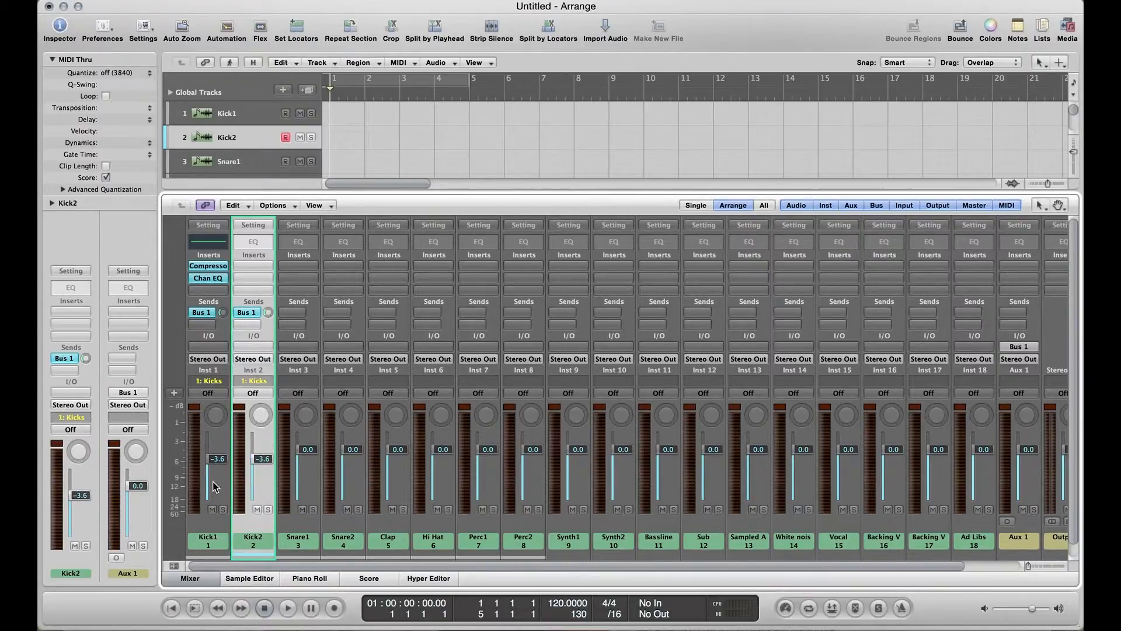
Open the group settings from Kick2, deactivate the Kicks group, and move the settings window clear of the kick channels
{"action": "left_click", "coordinate": [214, 545]}
{"action": "left_click", "coordinate": [257, 382]}
{"action": "left_click", "coordinate": [257, 379]}
{"action": "right_click", "coordinate": [254, 386]}
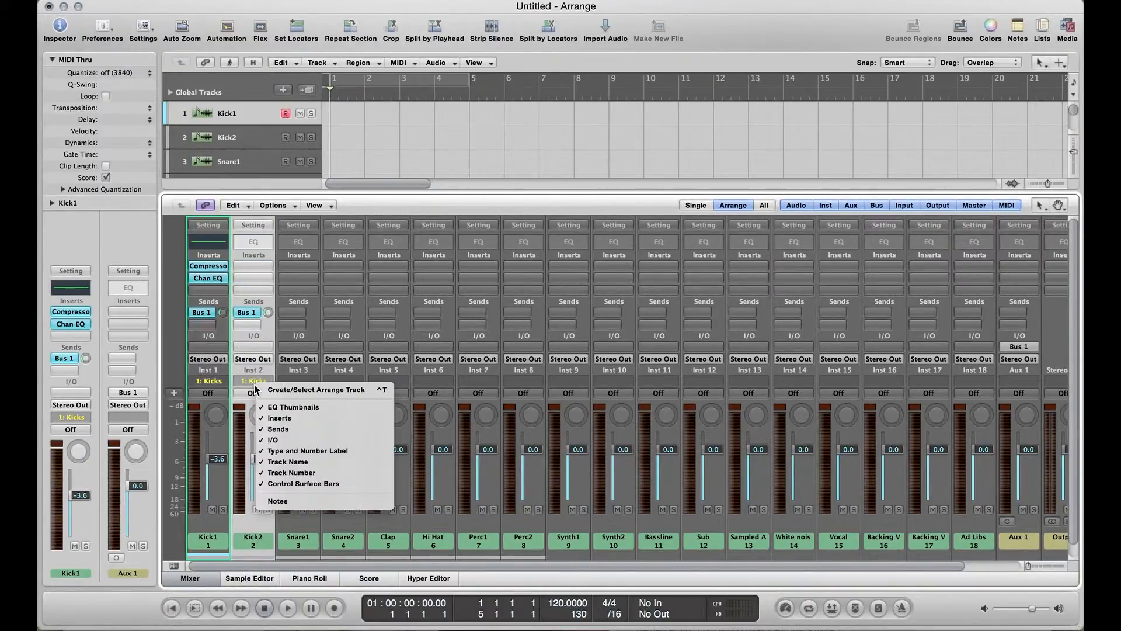
{"action": "left_click", "coordinate": [239, 382]}
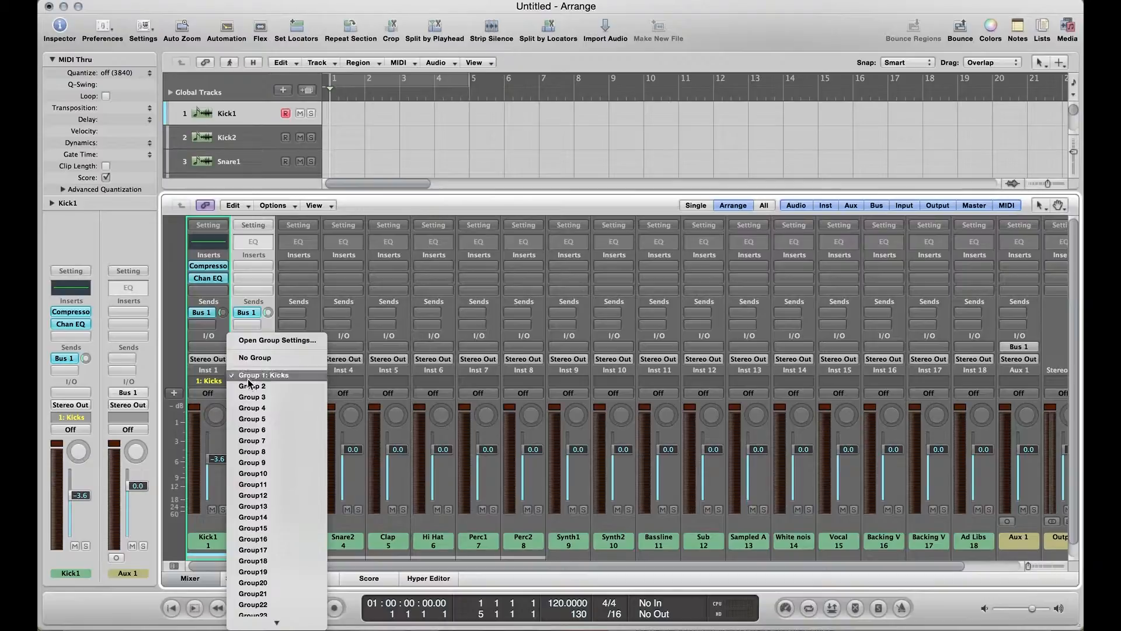
{"action": "left_click", "coordinate": [257, 340]}
{"action": "left_click", "coordinate": [257, 165]}
{"action": "left_click_drag", "start_coordinate": [332, 130], "coordinate": [525, 169]}
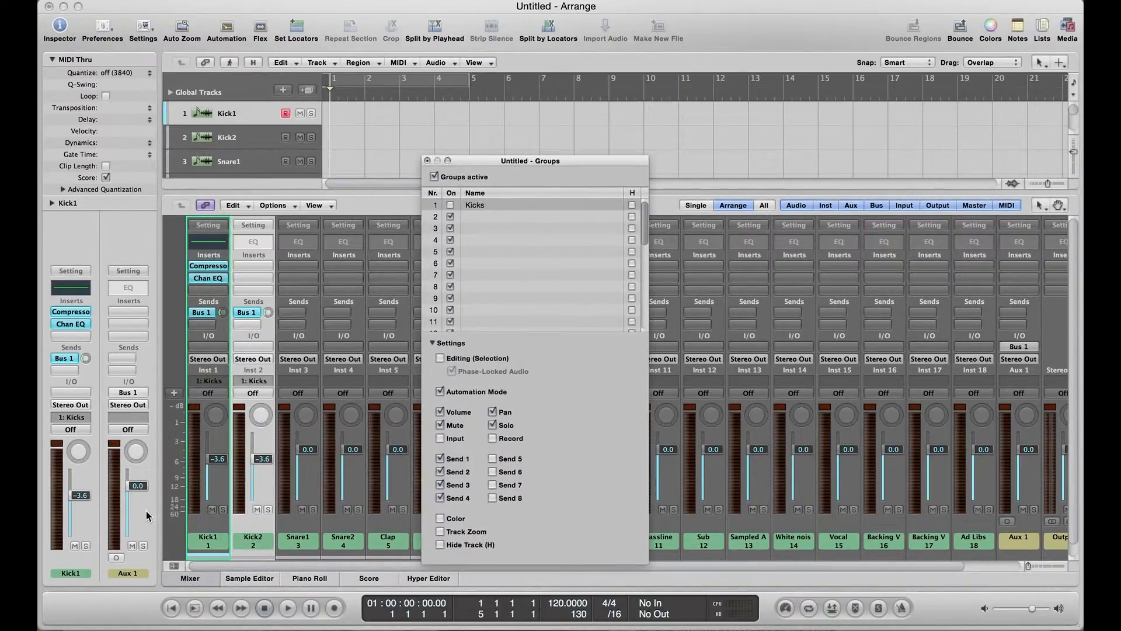
Lower Kick2's fader alone to -4.0 dB, reactivate the Kicks group, and close the group settings
{"action": "left_click_drag", "start_coordinate": [263, 459], "coordinate": [261, 461]}
{"action": "left_click", "coordinate": [450, 205]}
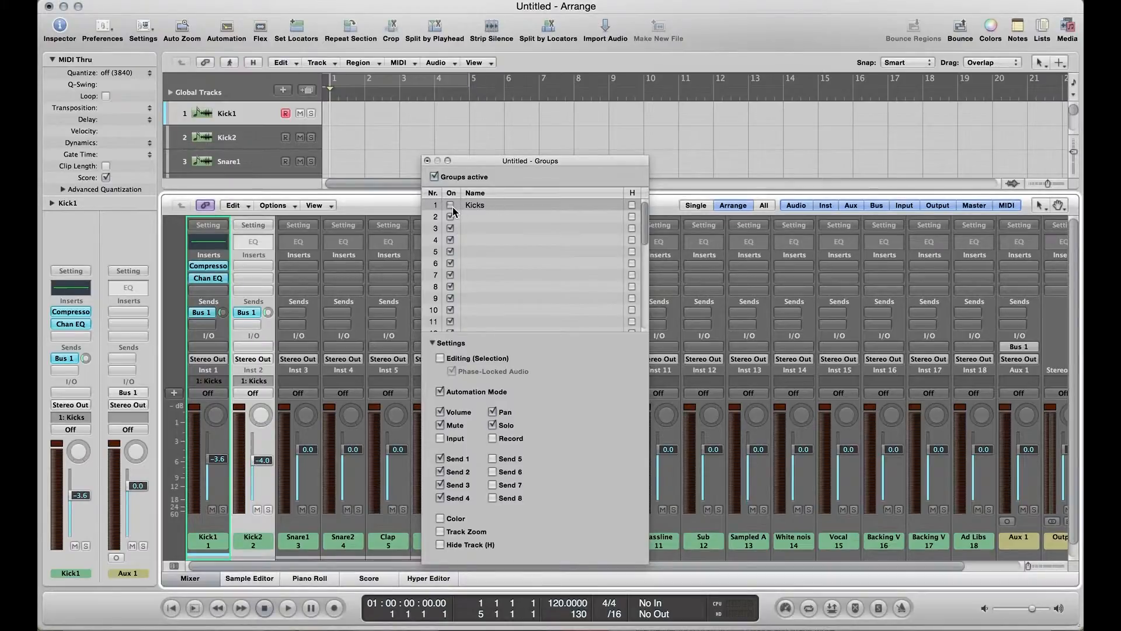
{"action": "left_click", "coordinate": [250, 381]}
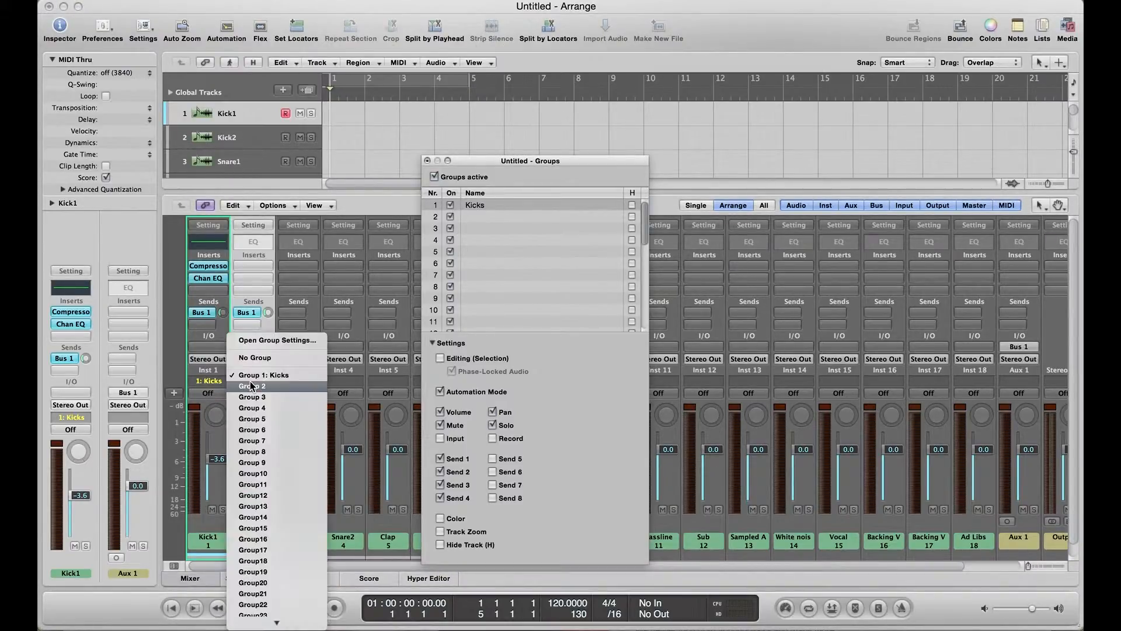
{"action": "left_click", "coordinate": [205, 379]}
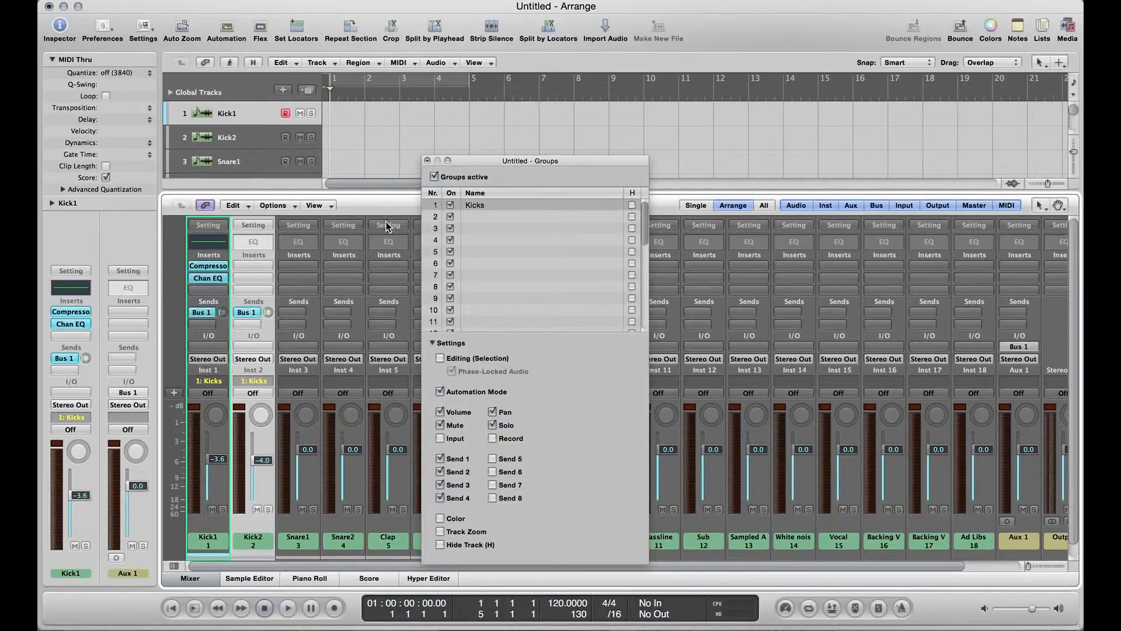
{"action": "left_click", "coordinate": [428, 161]}
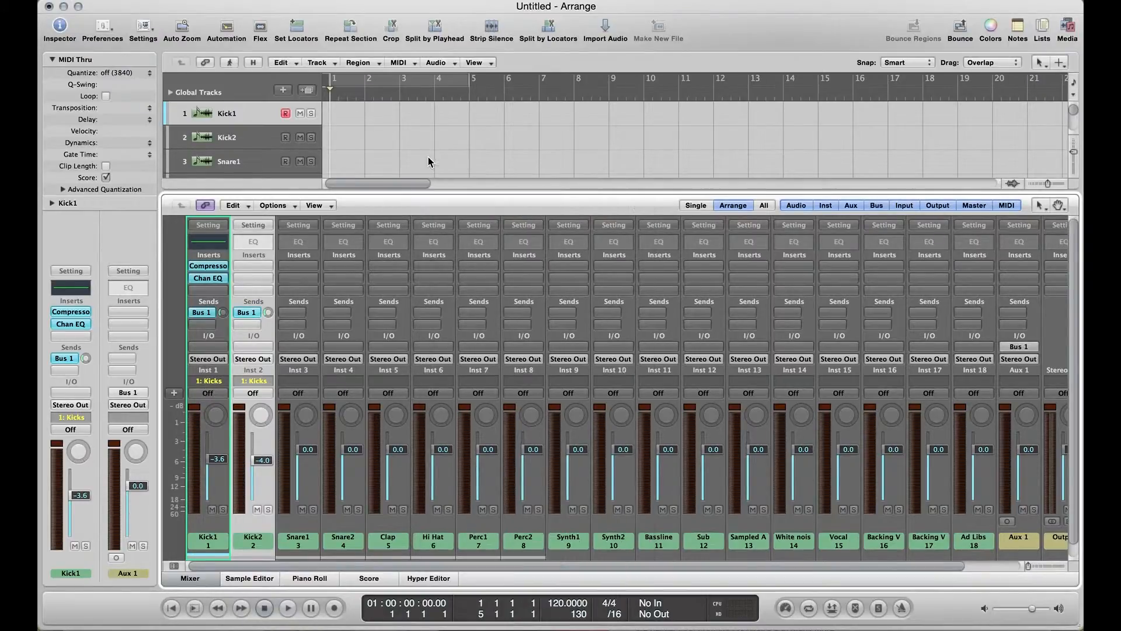
Toggle the kick channels' group assignment and Kick1's Channel EQ and Bus 1 send off and back on
{"action": "left_click", "coordinate": [250, 383], "text": "alt"}
{"action": "left_click", "coordinate": [215, 383], "text": "alt"}
{"action": "left_click", "coordinate": [216, 279], "text": "alt"}
{"action": "left_click", "coordinate": [217, 278], "text": "alt"}
{"action": "left_click", "coordinate": [200, 312], "text": "alt"}
{"action": "left_click", "coordinate": [200, 312], "text": "alt"}
{"action": "left_click", "coordinate": [215, 384], "text": "alt"}
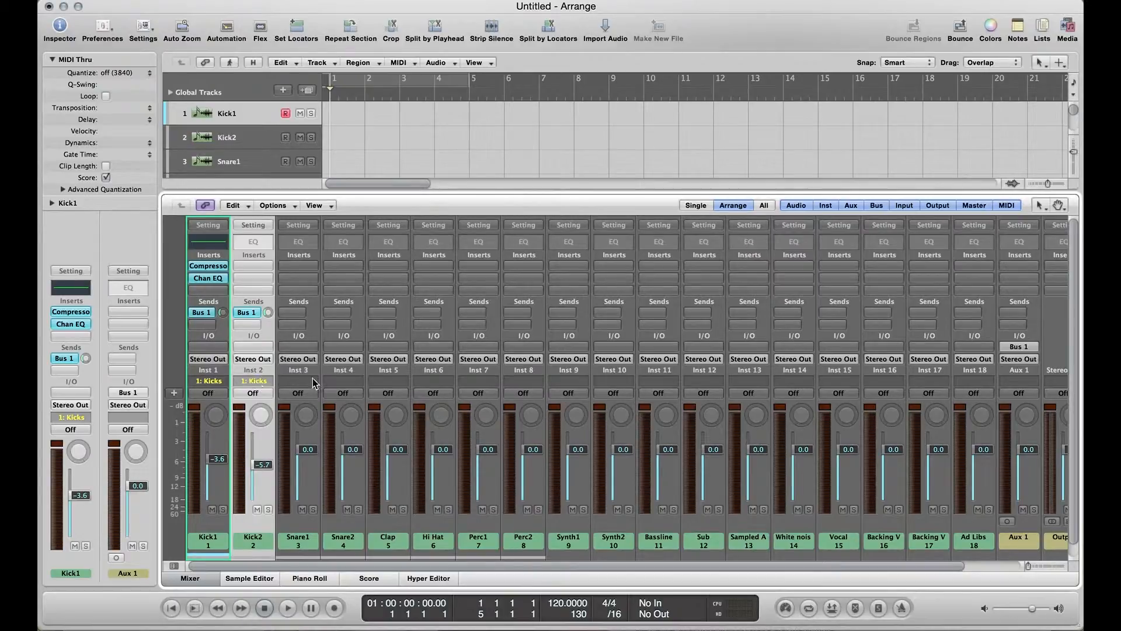
Select the Snare1, Snare2 and Clap channels together, and return to a single selection on Hi Hat
{"action": "left_click", "coordinate": [307, 552]}
{"action": "left_click", "coordinate": [336, 552], "text": "shift"}
{"action": "left_click", "coordinate": [388, 558], "text": "shift"}
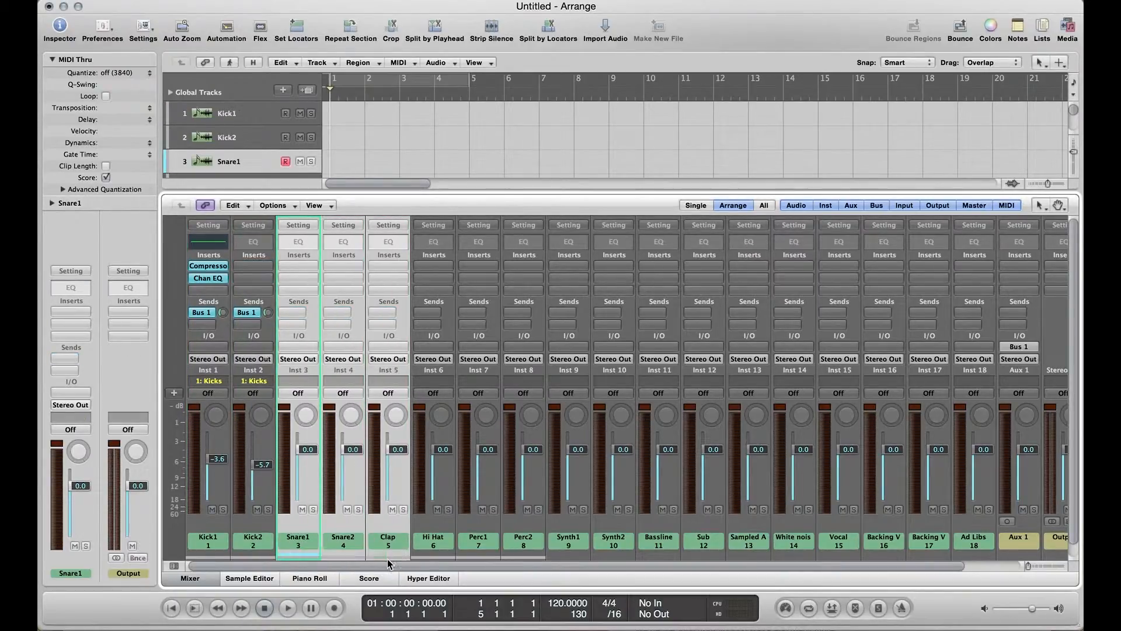
{"action": "left_click", "coordinate": [424, 536]}
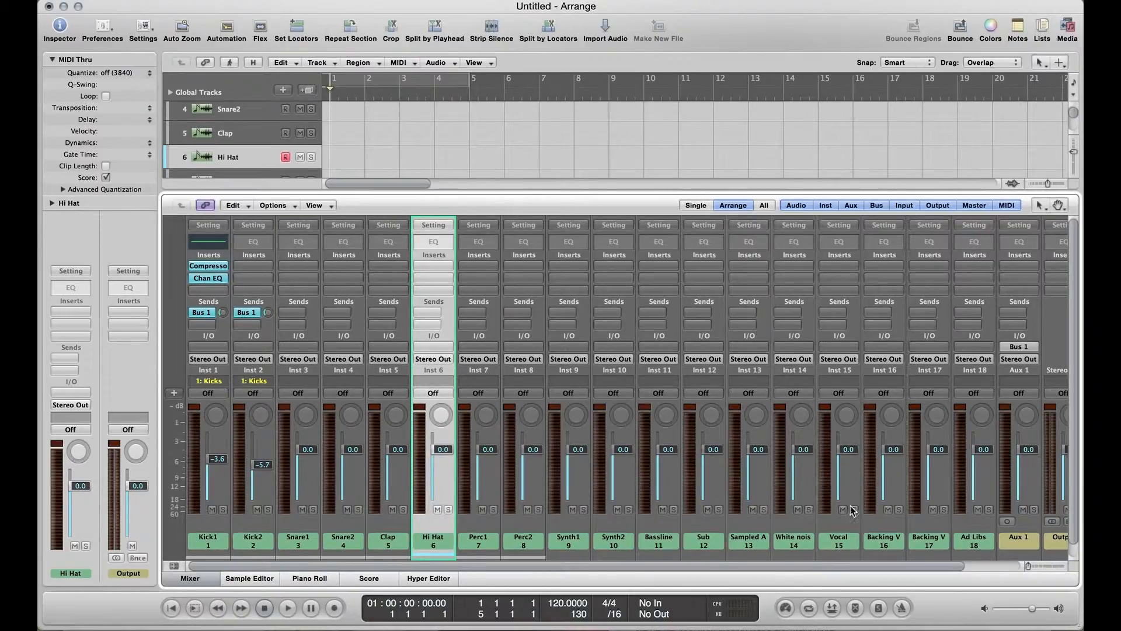
Remove the Bus 1 sends from Kick2 and Kick1, and clear the Kicks group assignment
{"action": "left_click", "coordinate": [251, 381]}
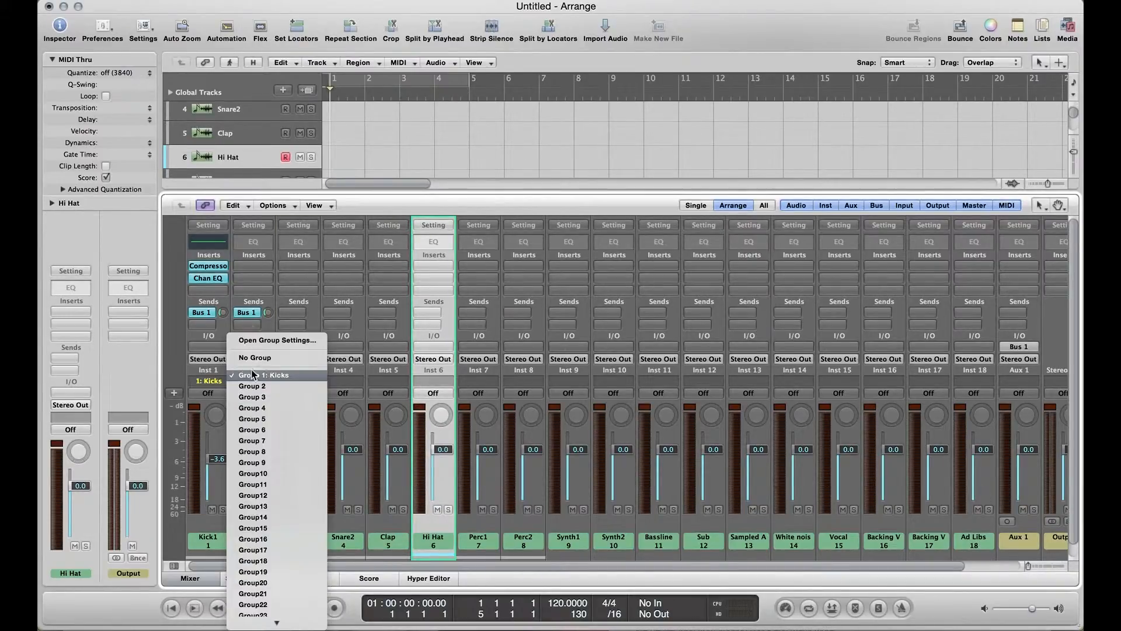
{"action": "left_click", "coordinate": [252, 313]}
{"action": "left_click", "coordinate": [252, 313]}
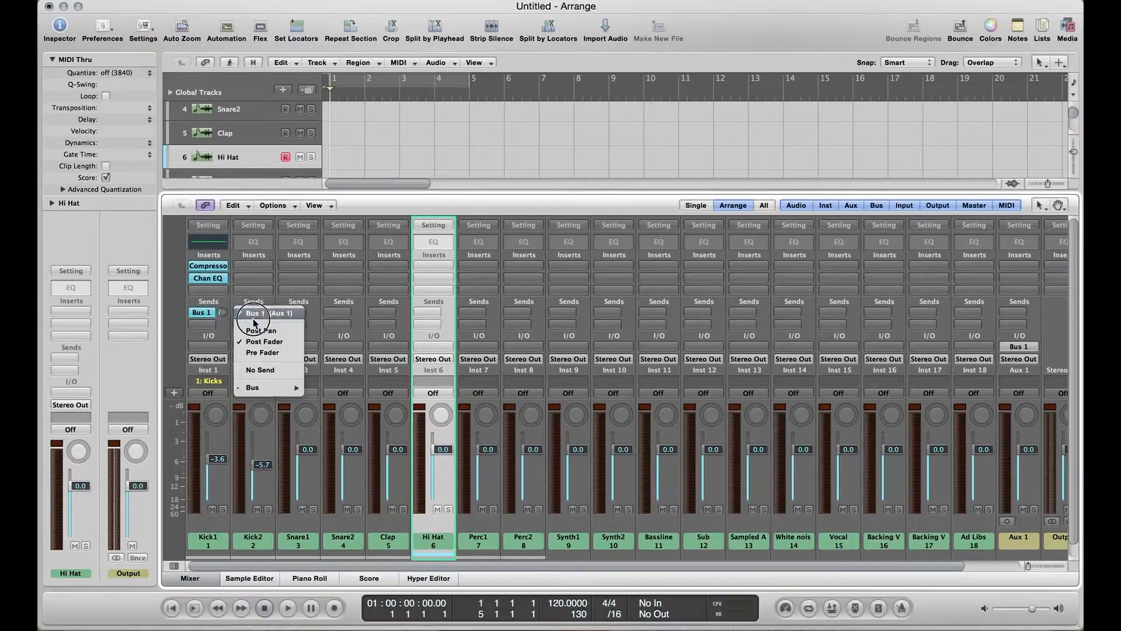
{"action": "left_click", "coordinate": [292, 367]}
{"action": "left_click", "coordinate": [203, 316]}
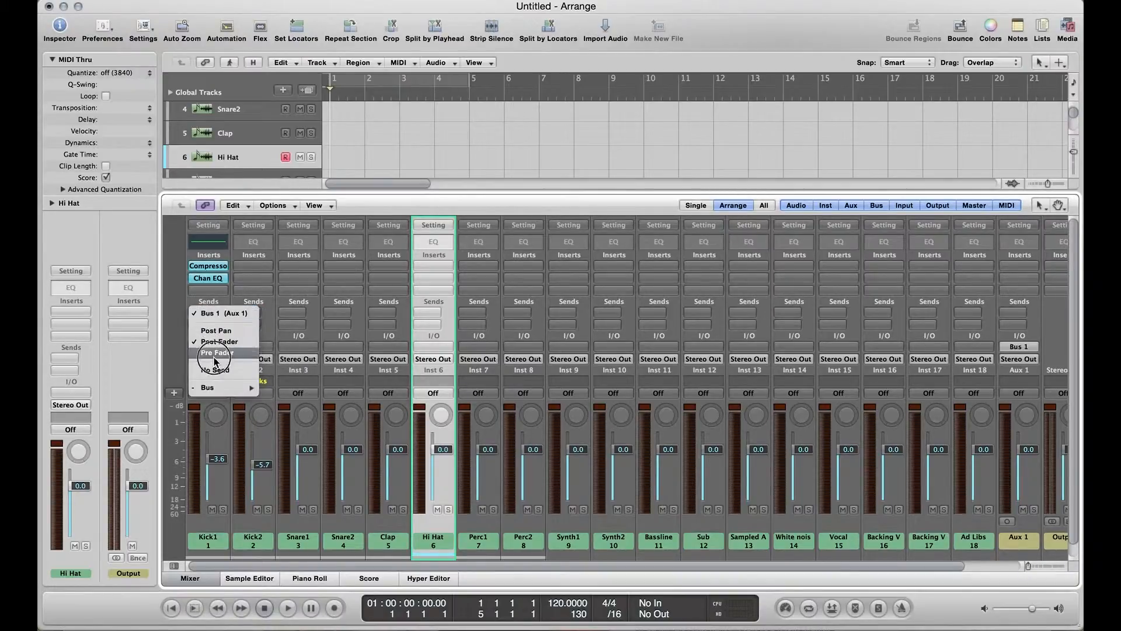
{"action": "left_click", "coordinate": [212, 367]}
{"action": "left_click", "coordinate": [208, 381]}
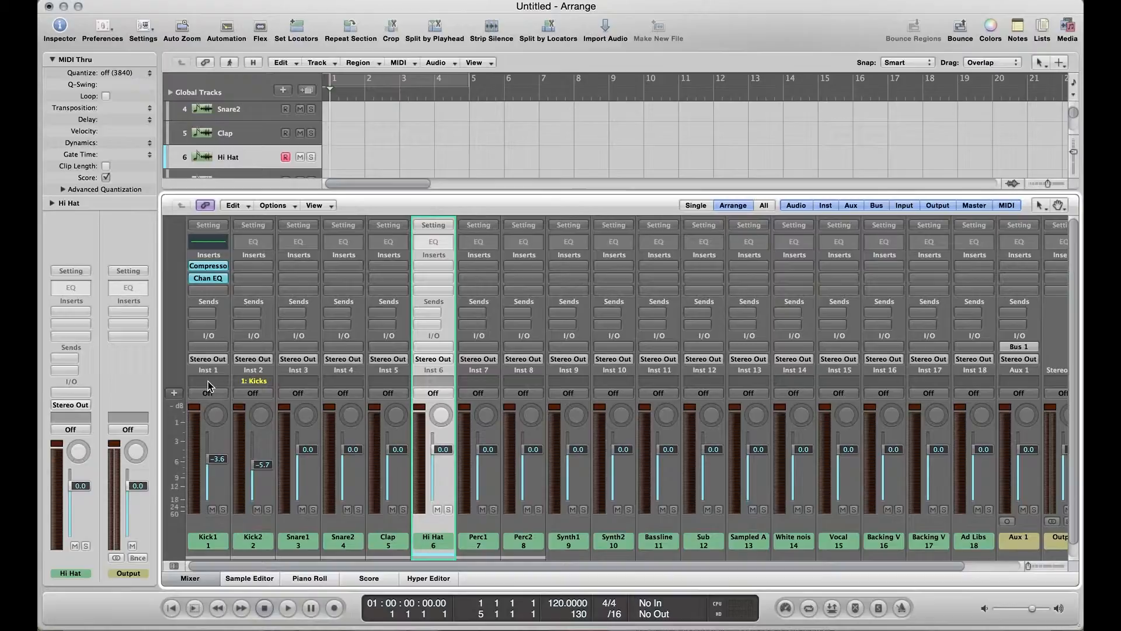
Remove the Channel EQ and Compressor from Kick1, and set Kick2's fader on its own to -3.2 dB
{"action": "left_click", "coordinate": [217, 278]}
{"action": "left_click", "coordinate": [220, 297]}
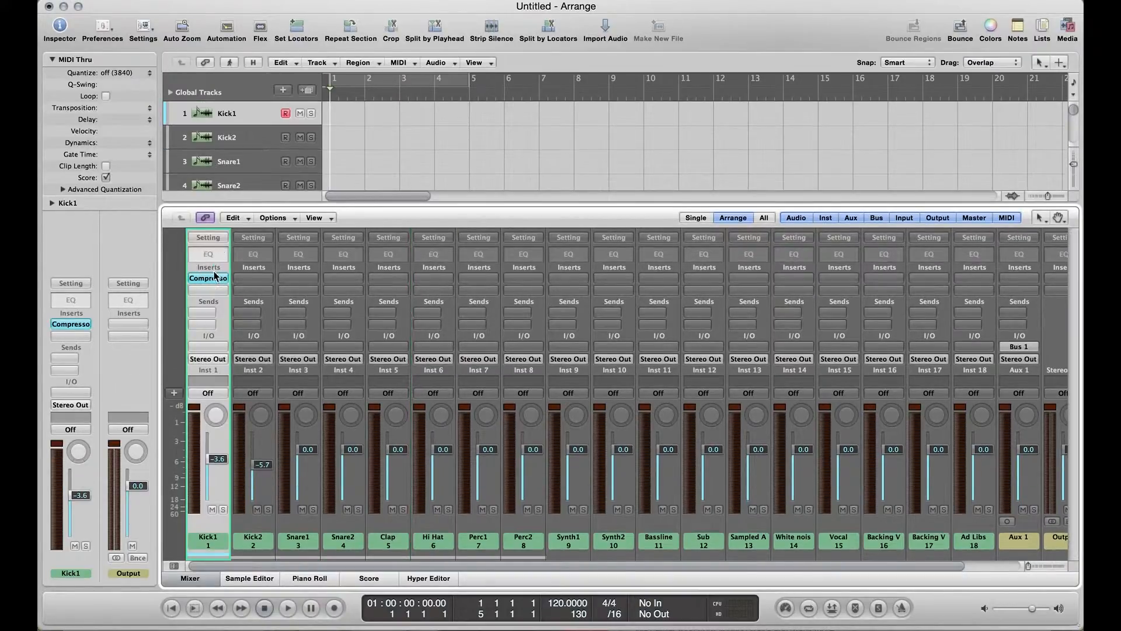
{"action": "left_click", "coordinate": [220, 283]}
{"action": "left_click", "coordinate": [221, 296]}
{"action": "mouse_move", "coordinate": [261, 450]}
{"action": "left_mouse_down"}
{"action": "mouse_move", "coordinate": [261, 460]}
{"action": "mouse_move", "coordinate": [264, 446]}
{"action": "left_mouse_up"}
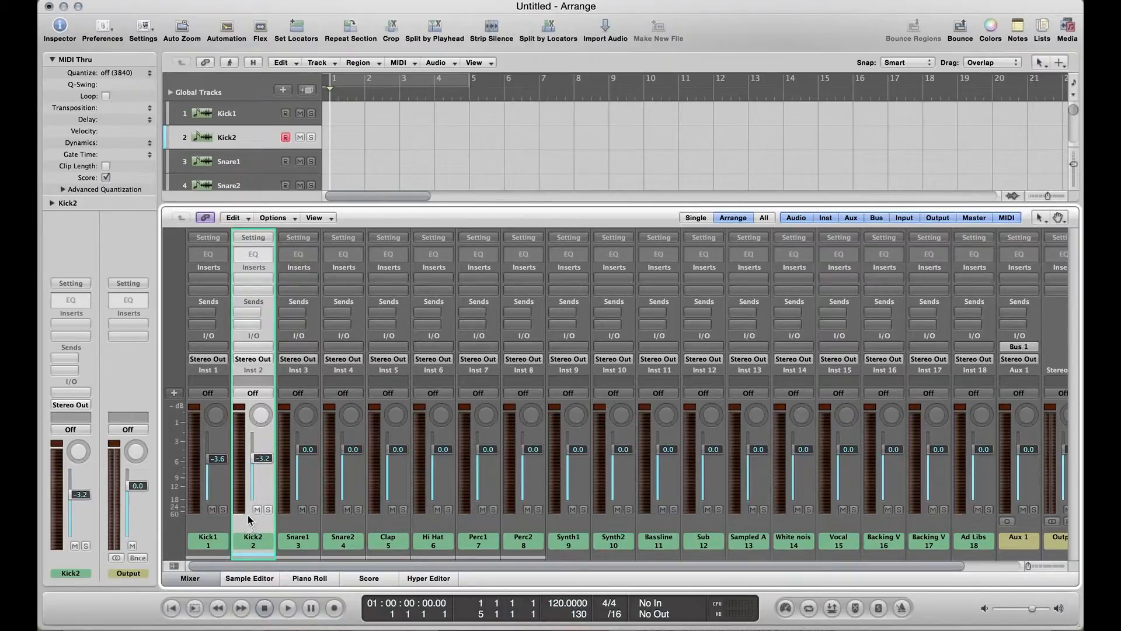
Route the Kick1 and Kick2 outputs to Bus 10, and rename that bus's new aux channel as Kicks
{"action": "left_click", "coordinate": [220, 534], "text": "shift"}
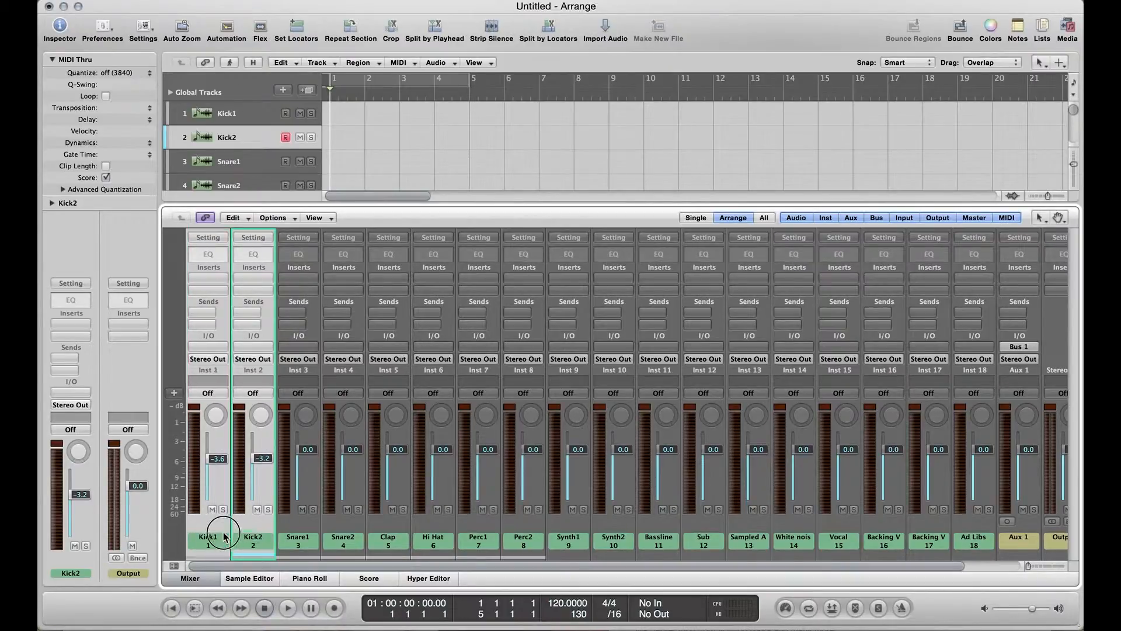
{"action": "left_click", "coordinate": [249, 359]}
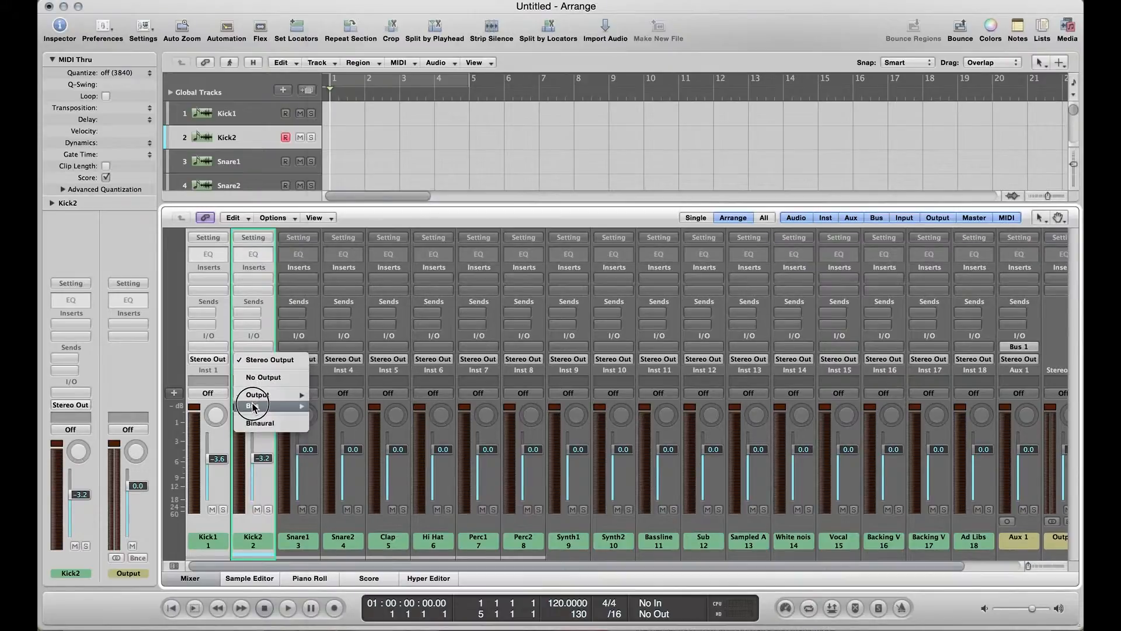
{"action": "mouse_move", "coordinate": [253, 405]}
{"action": "left_click", "coordinate": [356, 92]}
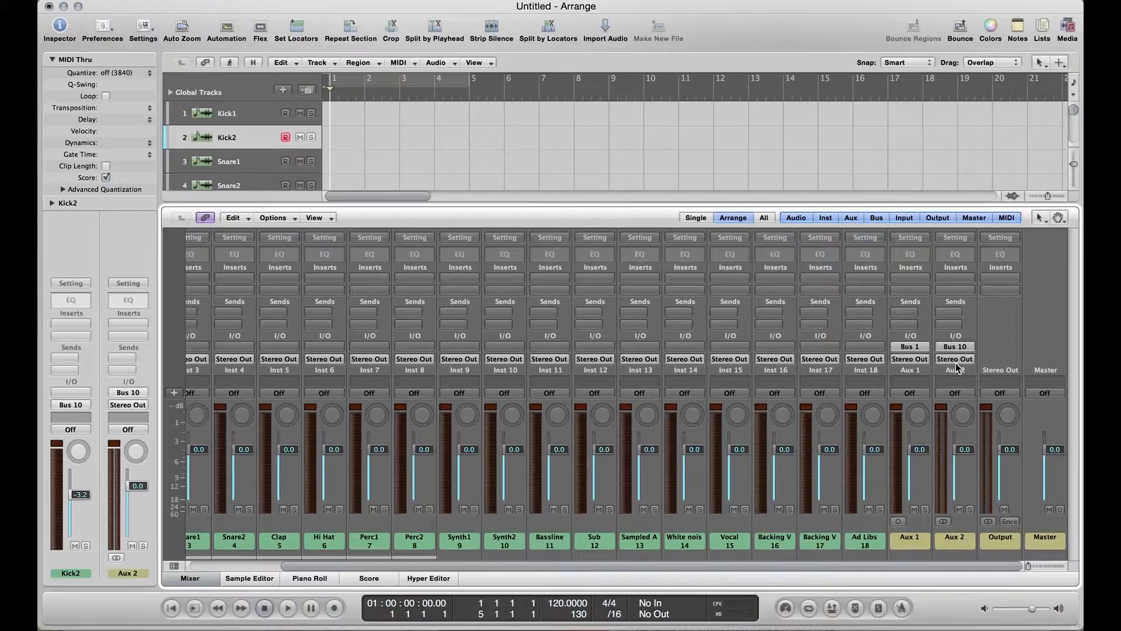
{"action": "double_click", "coordinate": [955, 539]}
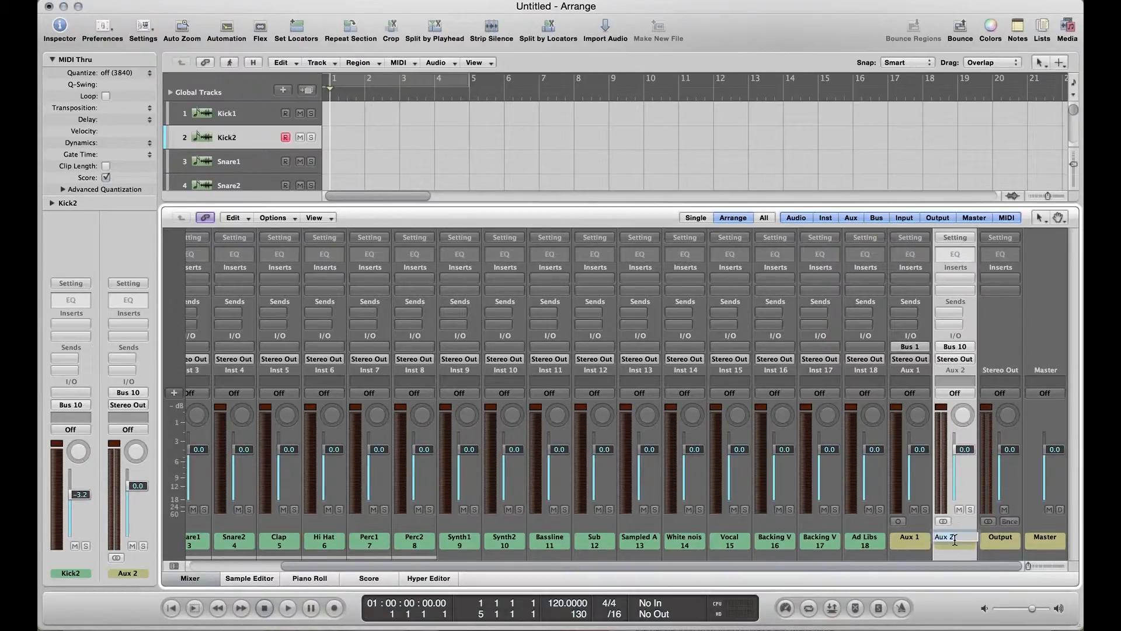
{"action": "type", "text": "Kicks"}
{"action": "key", "text": "Return"}
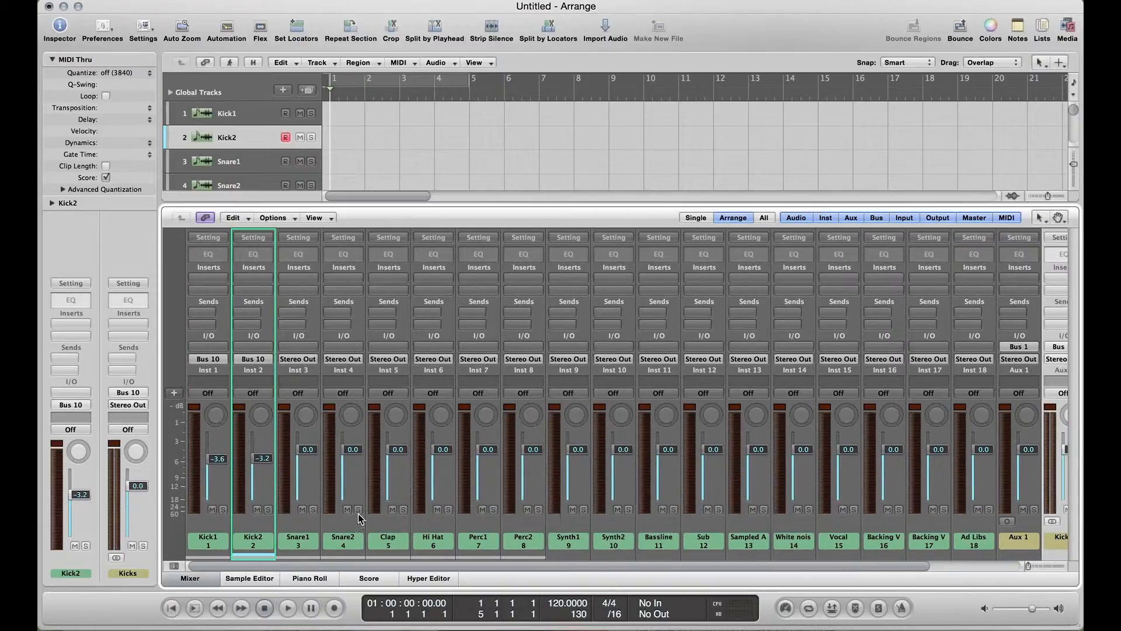
Route the Snare1, Snare2 and Clap outputs to Bus 11, and rename that bus's aux channel as Snares/claps
{"action": "left_click_drag", "start_coordinate": [310, 547], "coordinate": [394, 546]}
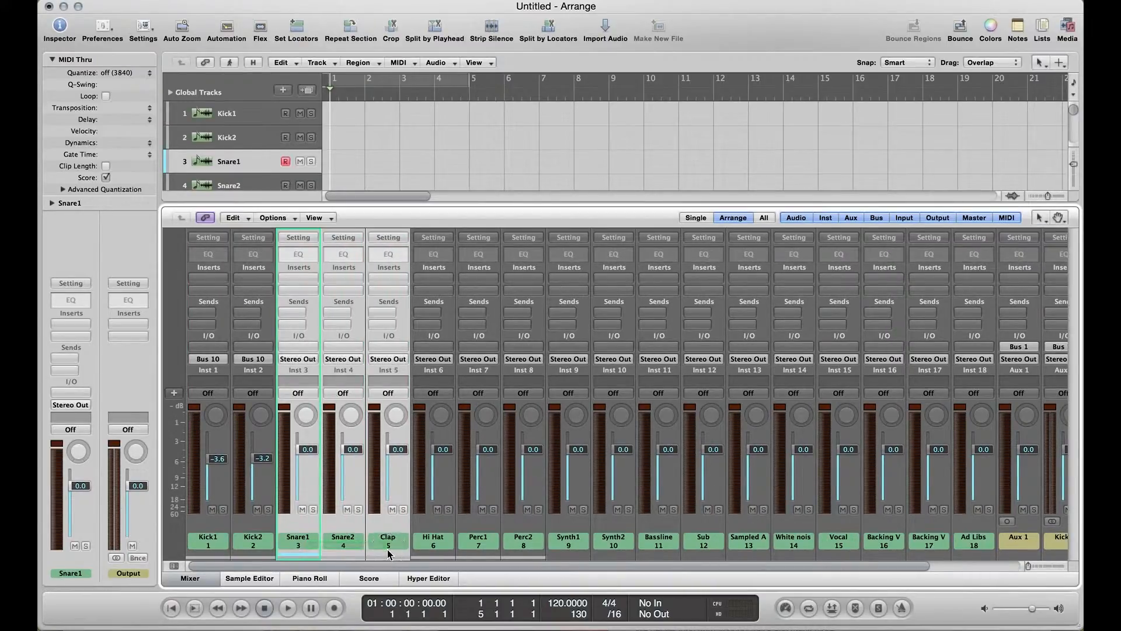
{"action": "left_click", "coordinate": [389, 359]}
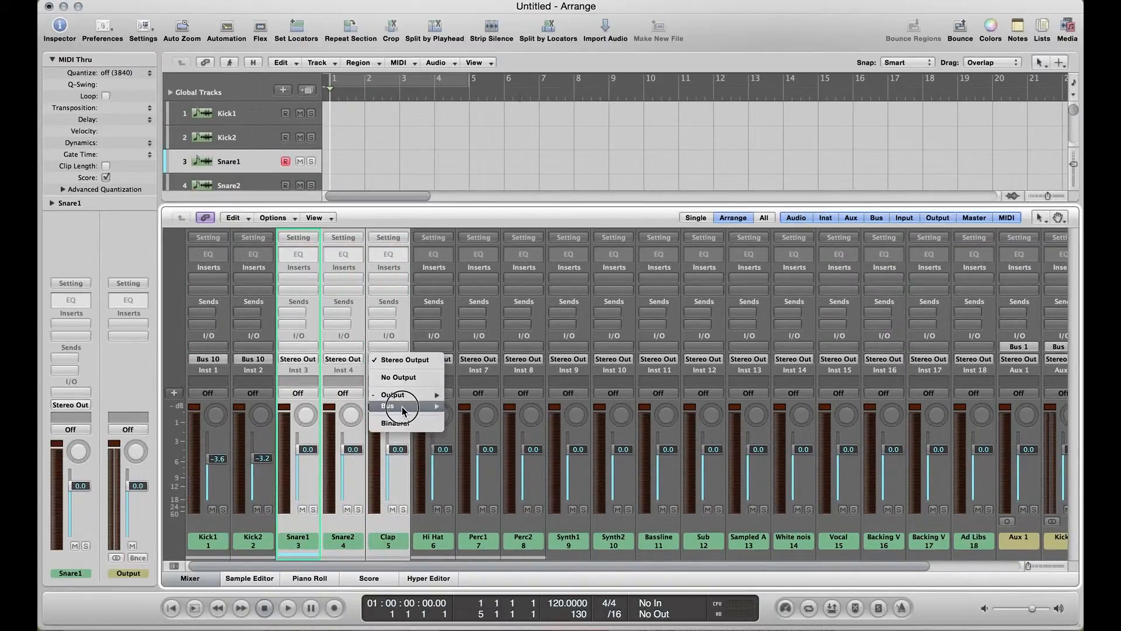
{"action": "mouse_move", "coordinate": [433, 408]}
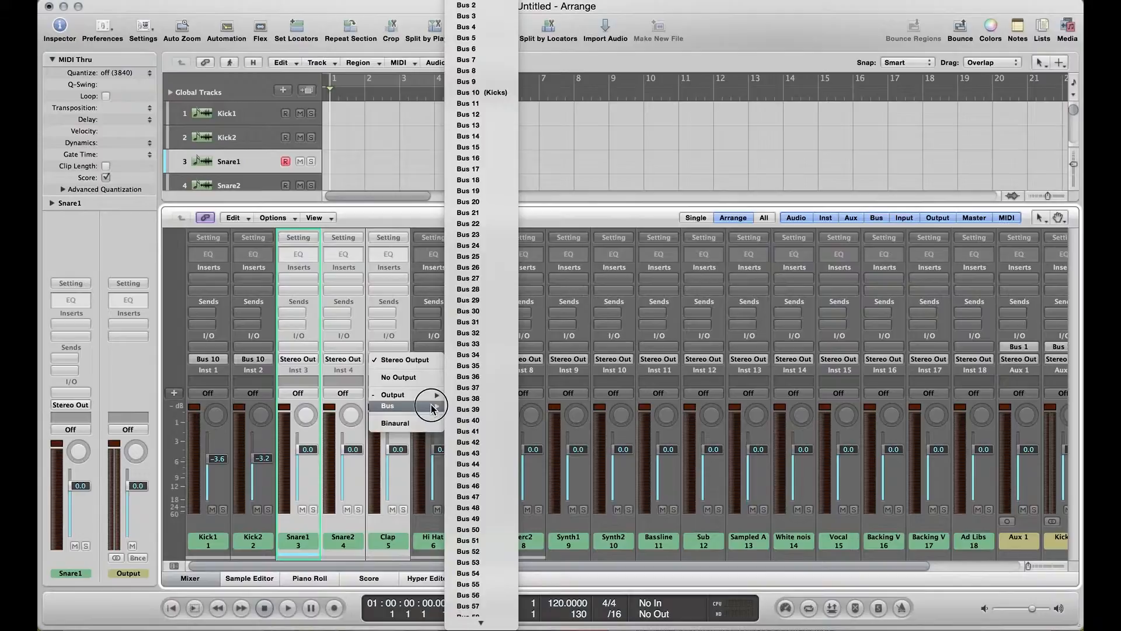
{"action": "left_click", "coordinate": [468, 104]}
{"action": "scroll", "coordinate": [577, 364], "scroll_direction": "right", "scroll_amount": 5}
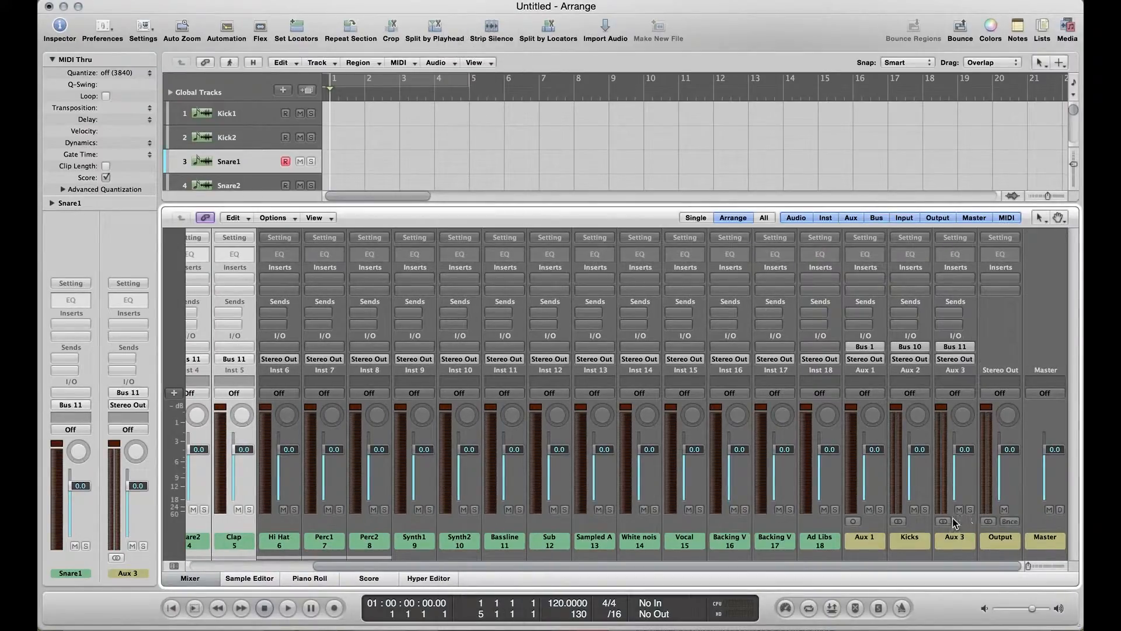
{"action": "left_click", "coordinate": [956, 538]}
{"action": "double_click", "coordinate": [956, 539]}
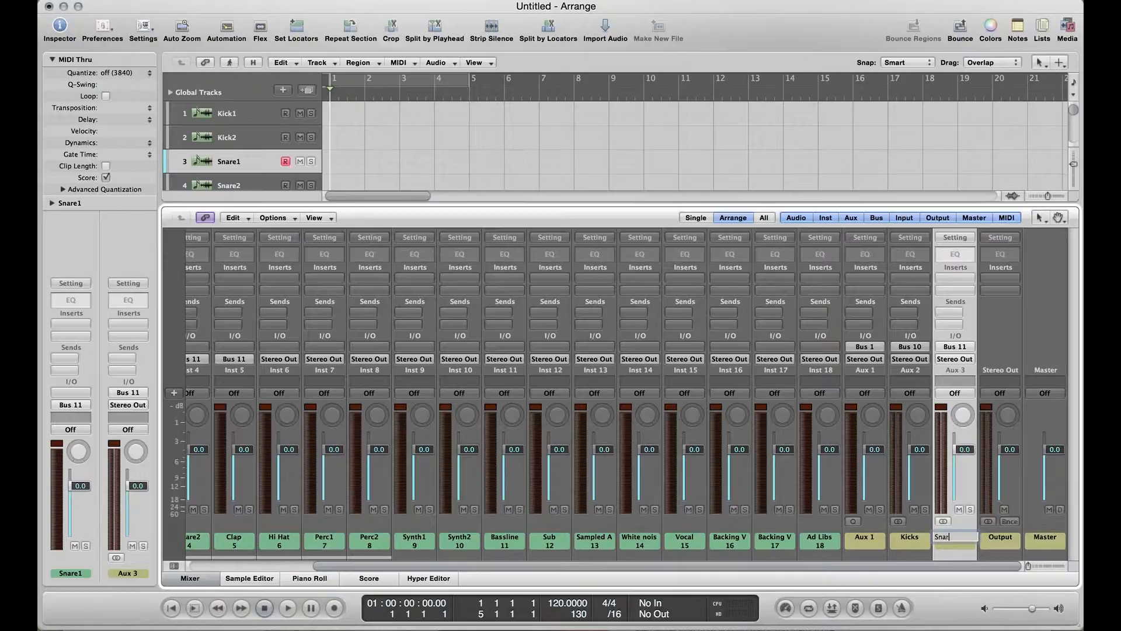
{"action": "type", "text": "Snares/claps"}
{"action": "key", "text": "Return"}
{"action": "scroll", "coordinate": [448, 542], "scroll_direction": "left", "scroll_amount": 5}
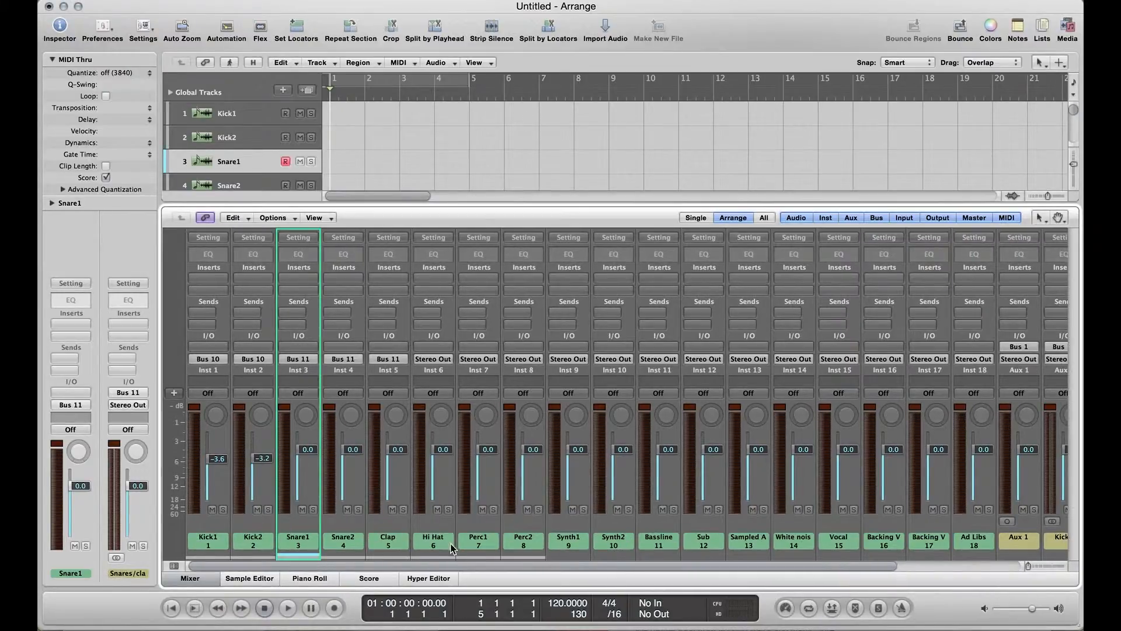
{"action": "scroll", "coordinate": [461, 543], "scroll_direction": "right", "scroll_amount": 1}
{"action": "left_click", "coordinate": [447, 541]}
{"action": "left_click", "coordinate": [484, 548], "text": "shift"}
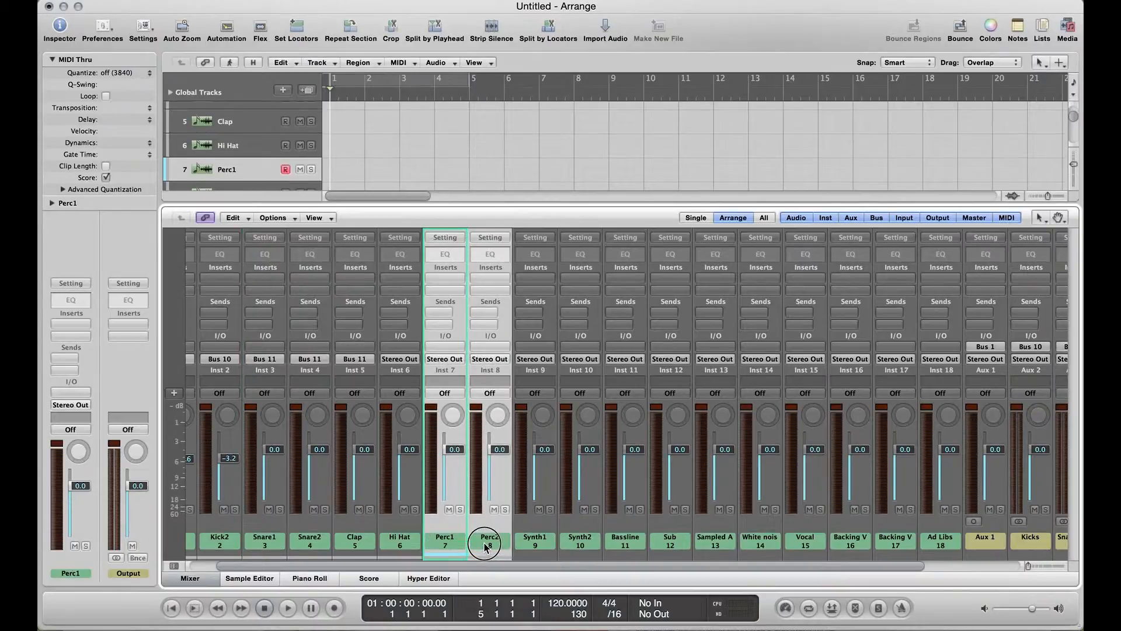
{"action": "left_click", "coordinate": [491, 359]}
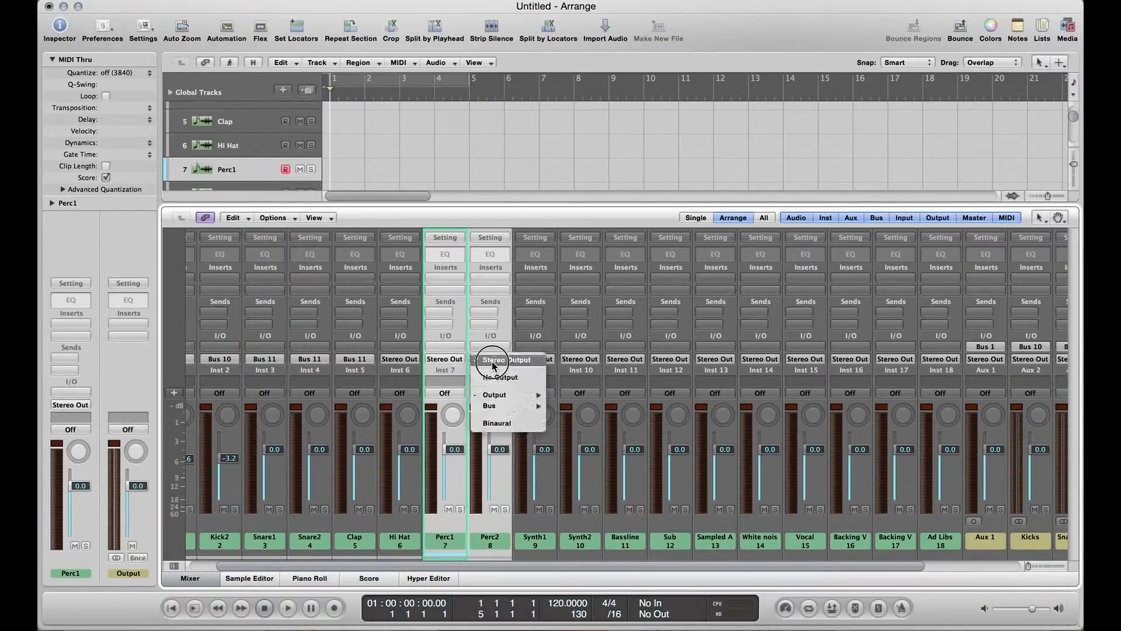
{"action": "left_click", "coordinate": [493, 362]}
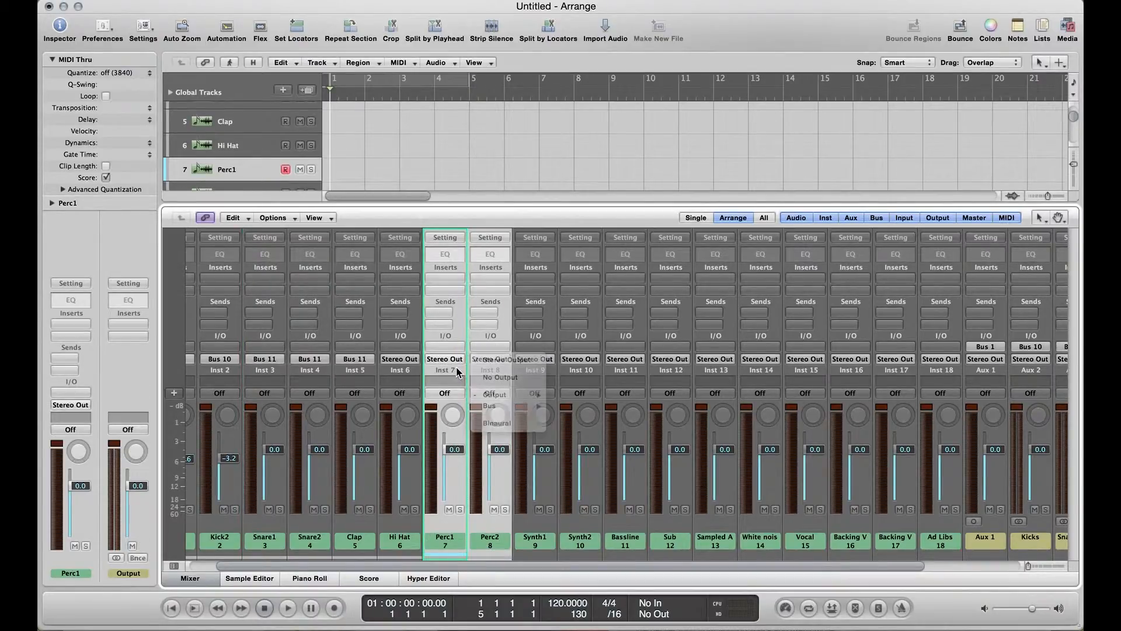
Route the Hi Hat output to Bus 12, and rename that bus's aux channel as Hats
{"action": "left_click", "coordinate": [400, 540]}
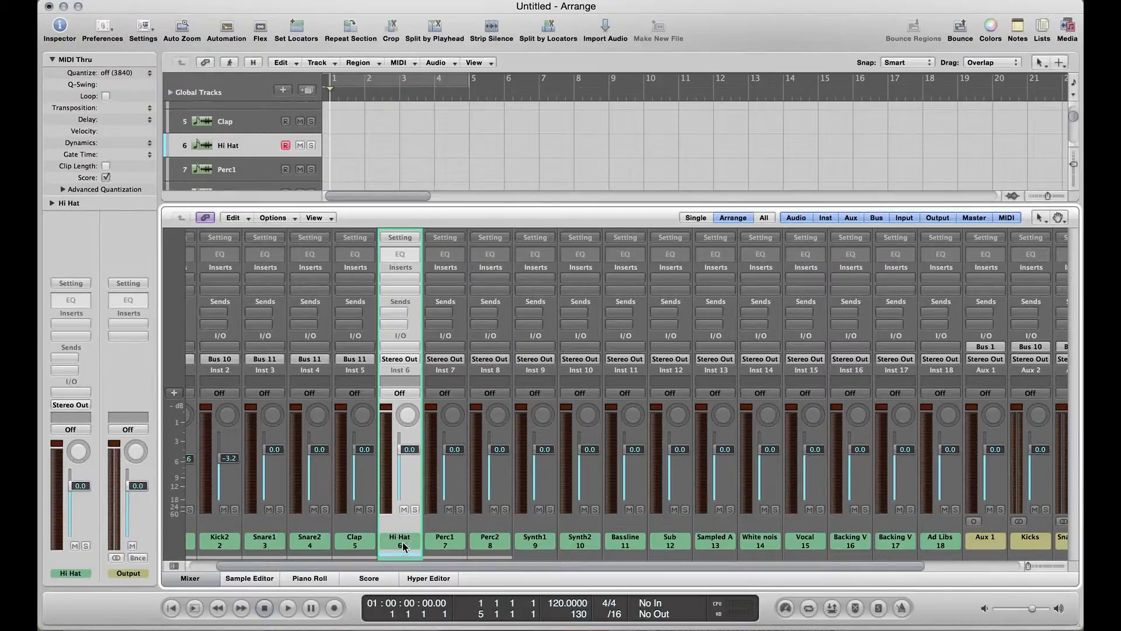
{"action": "left_click", "coordinate": [401, 361]}
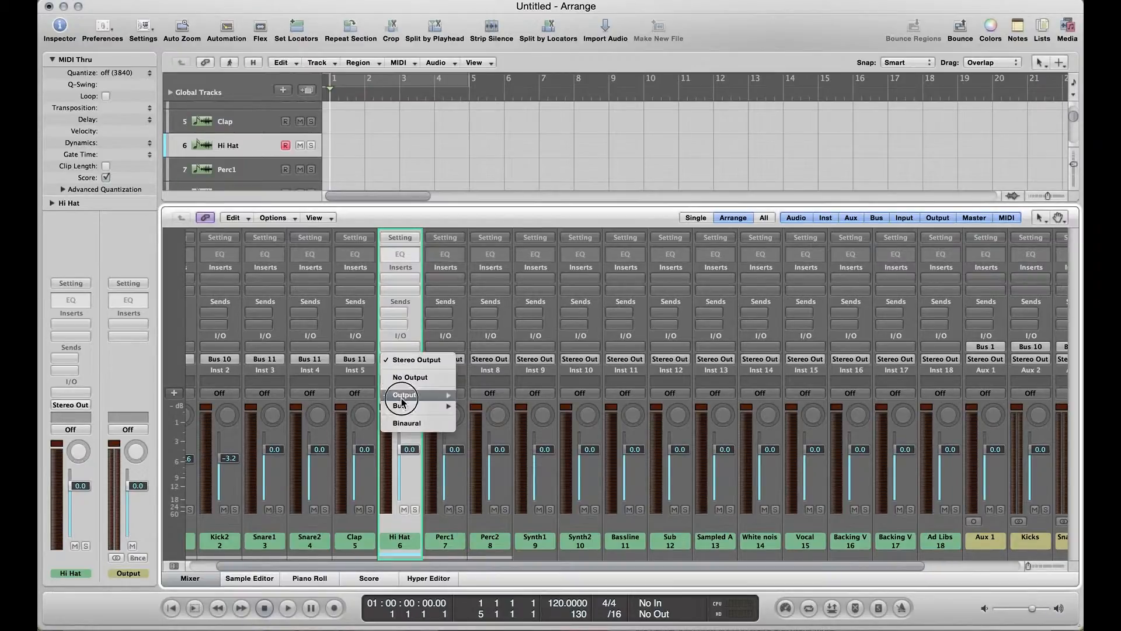
{"action": "mouse_move", "coordinate": [400, 405]}
{"action": "left_click", "coordinate": [500, 177]}
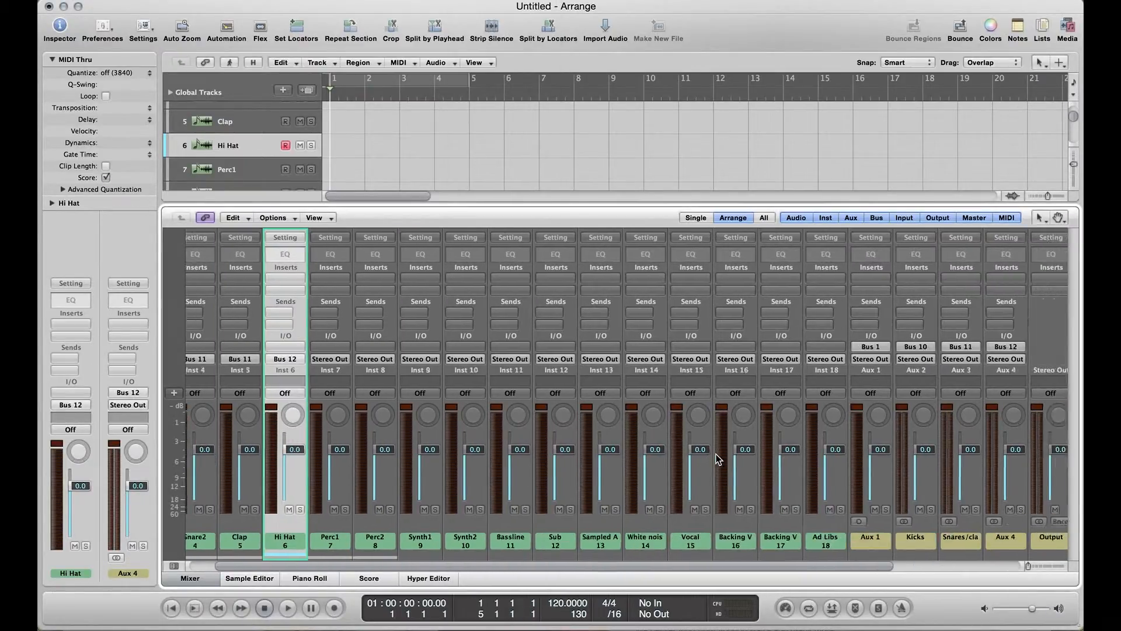
{"action": "scroll", "coordinate": [716, 455], "scroll_direction": "right", "scroll_amount": 3}
{"action": "double_click", "coordinate": [955, 537]}
{"action": "type", "text": "Hats"}
{"action": "key", "text": "Return"}
Route the Perc1 and Perc2 outputs to Bus 13, and rename that bus's aux channel as Perc
{"action": "scroll", "coordinate": [487, 558], "scroll_direction": "left", "scroll_amount": 4}
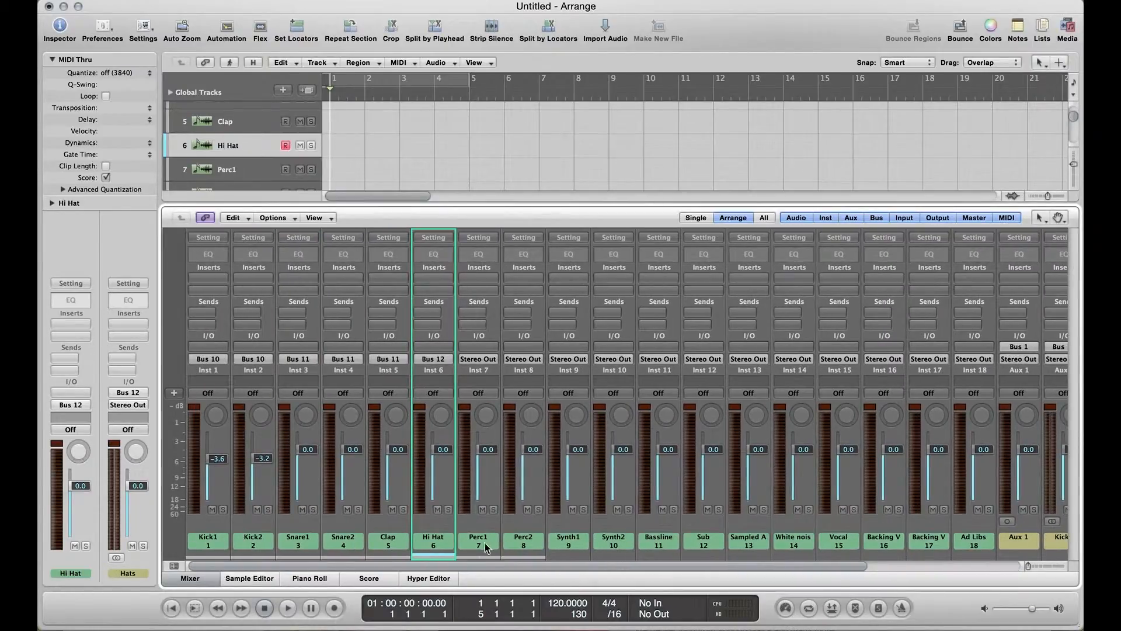
{"action": "left_click_drag", "start_coordinate": [481, 542], "coordinate": [525, 543]}
{"action": "left_click", "coordinate": [520, 360]}
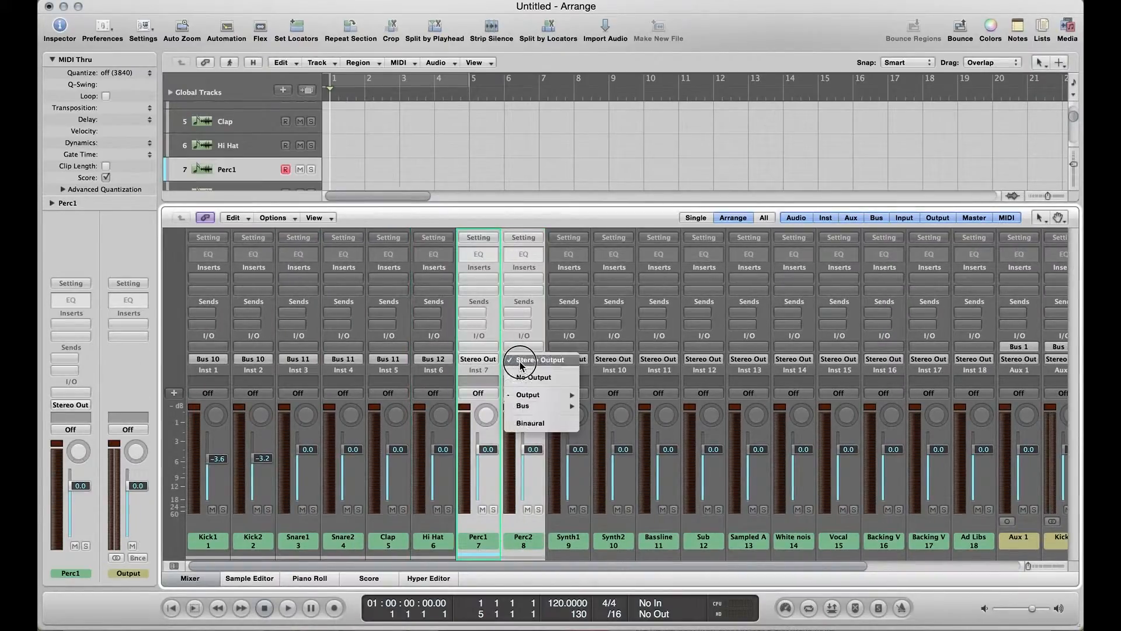
{"action": "mouse_move", "coordinate": [528, 406]}
{"action": "left_click", "coordinate": [618, 126]}
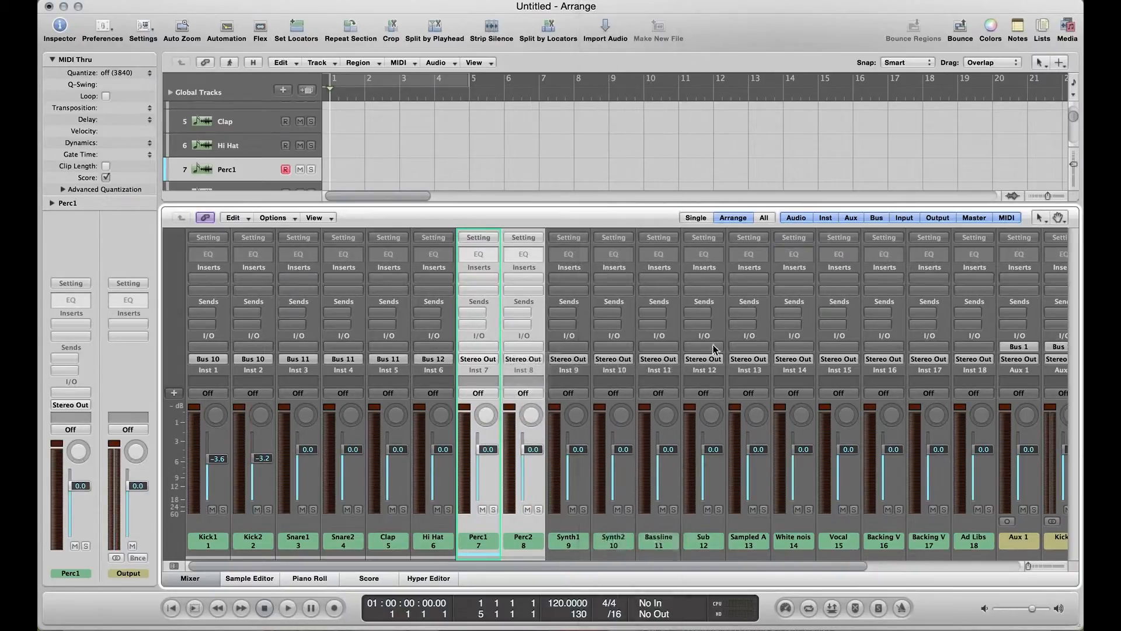
{"action": "scroll", "coordinate": [725, 386], "scroll_direction": "right", "scroll_amount": 5}
{"action": "double_click", "coordinate": [948, 539]}
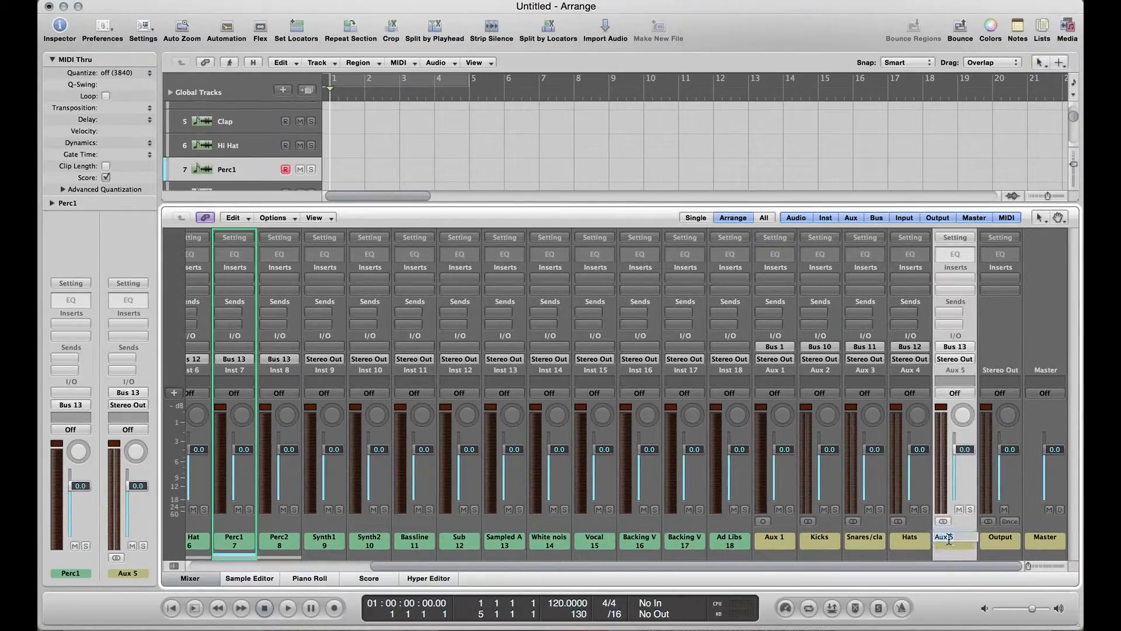
{"action": "type", "text": "Perc"}
{"action": "key", "text": "Return"}
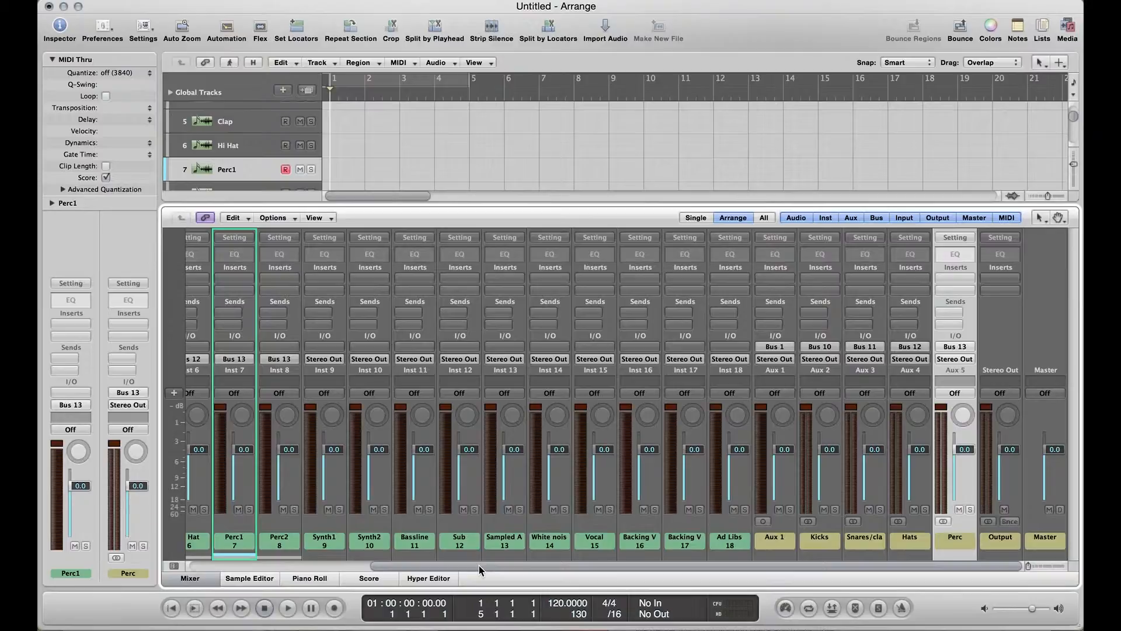
Route the Synth1 and Synth2 outputs to Bus 14, and rename that bus's aux channel as synths
{"action": "scroll", "coordinate": [409, 517], "scroll_direction": "left", "scroll_amount": 5}
{"action": "left_click", "coordinate": [556, 540]}
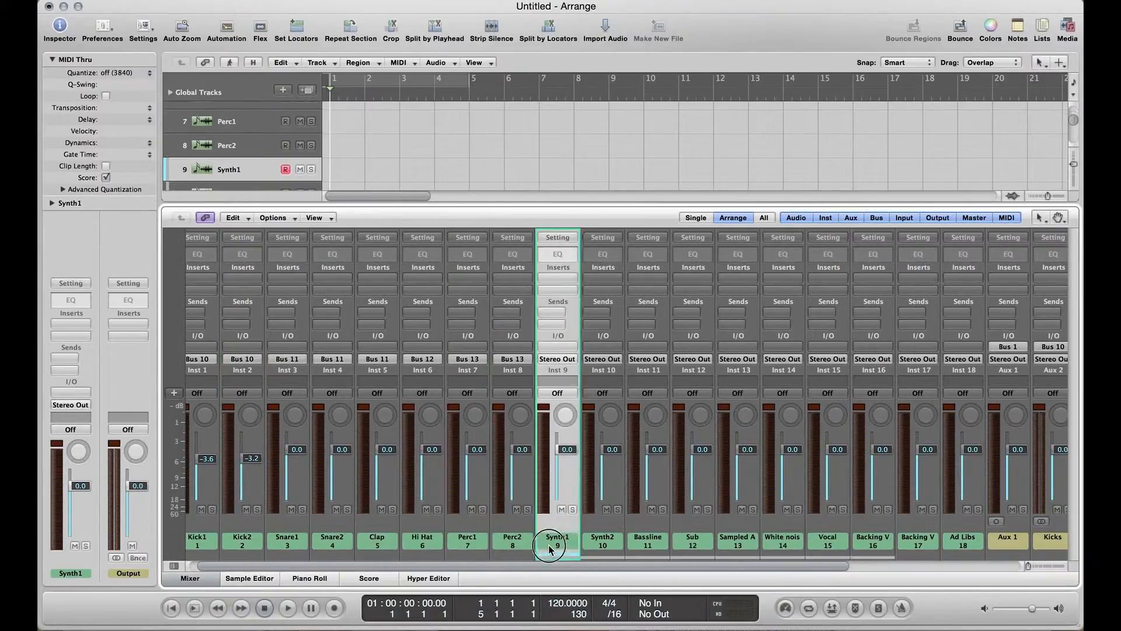
{"action": "left_click", "coordinate": [602, 540], "text": "shift"}
{"action": "left_click", "coordinate": [604, 359]}
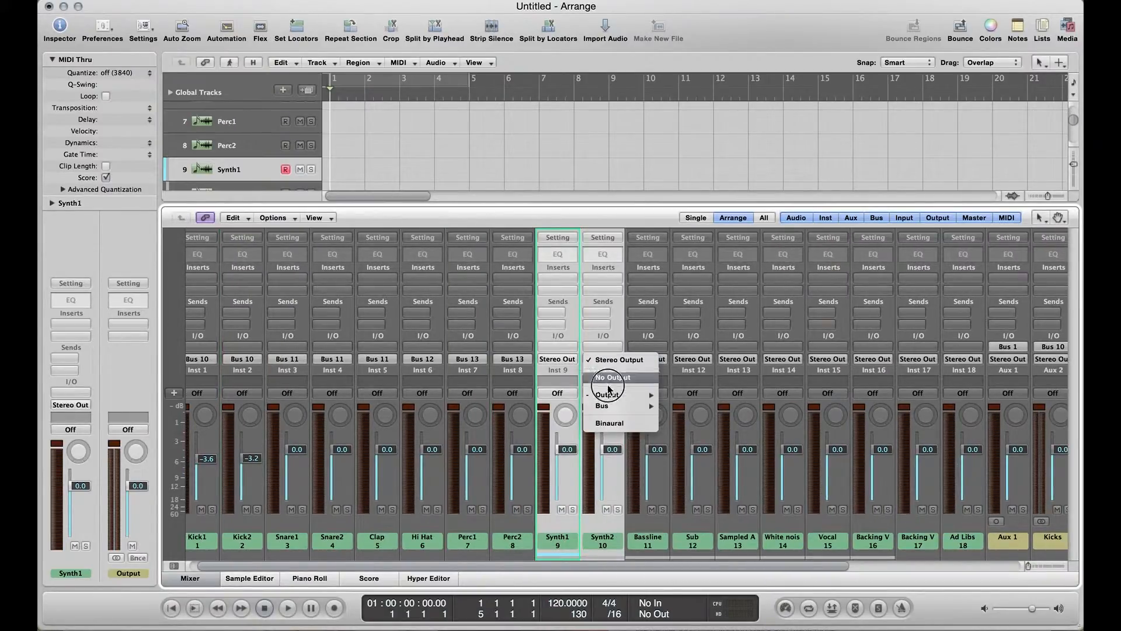
{"action": "mouse_move", "coordinate": [613, 406]}
{"action": "left_click", "coordinate": [698, 137]}
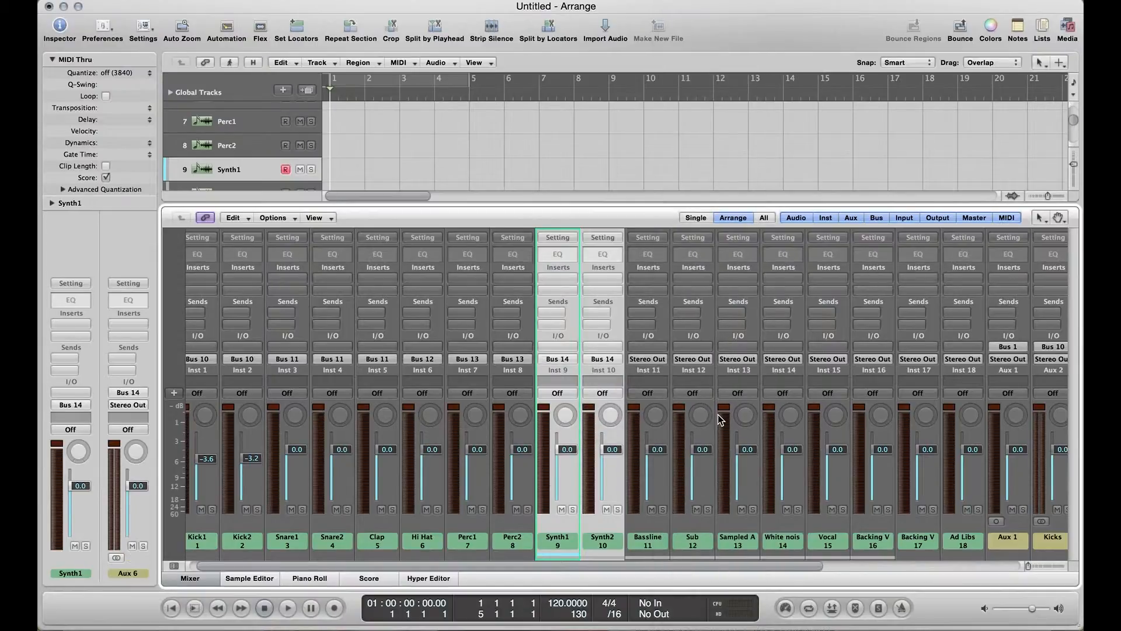
{"action": "scroll", "coordinate": [815, 468], "scroll_direction": "right", "scroll_amount": 5}
{"action": "double_click", "coordinate": [955, 536]}
{"action": "type", "text": "synths"}
{"action": "key", "text": "Return"}
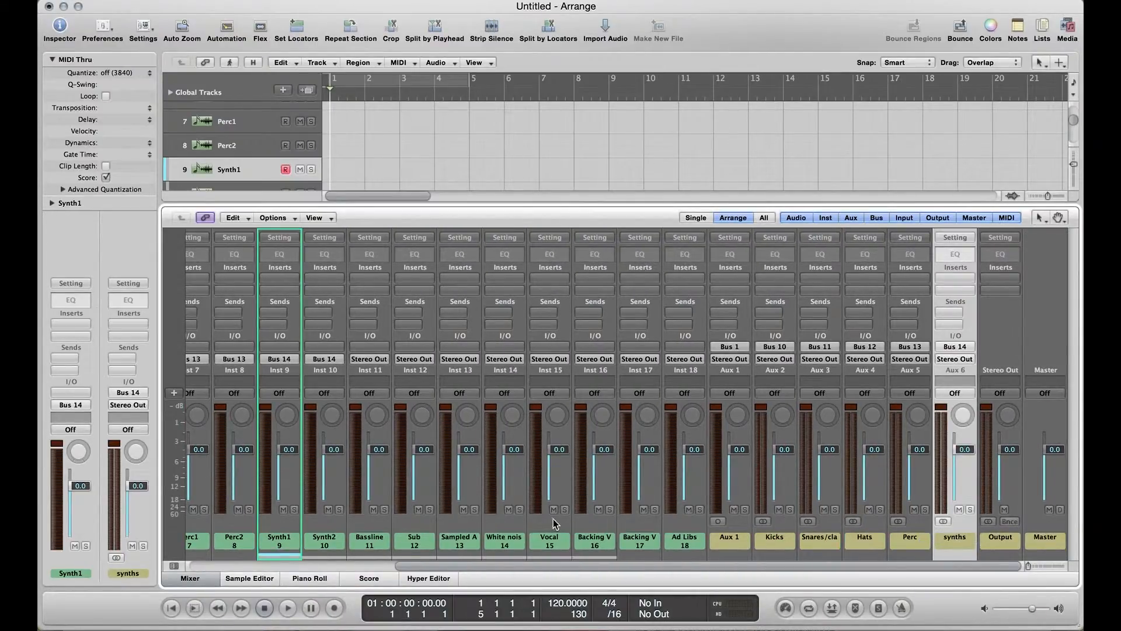
Route the Bassline and Sub outputs to Bus 15, and rename that bus's aux channel as Bassline
{"action": "left_click", "coordinate": [385, 545]}
{"action": "left_click", "coordinate": [413, 549], "text": "shift"}
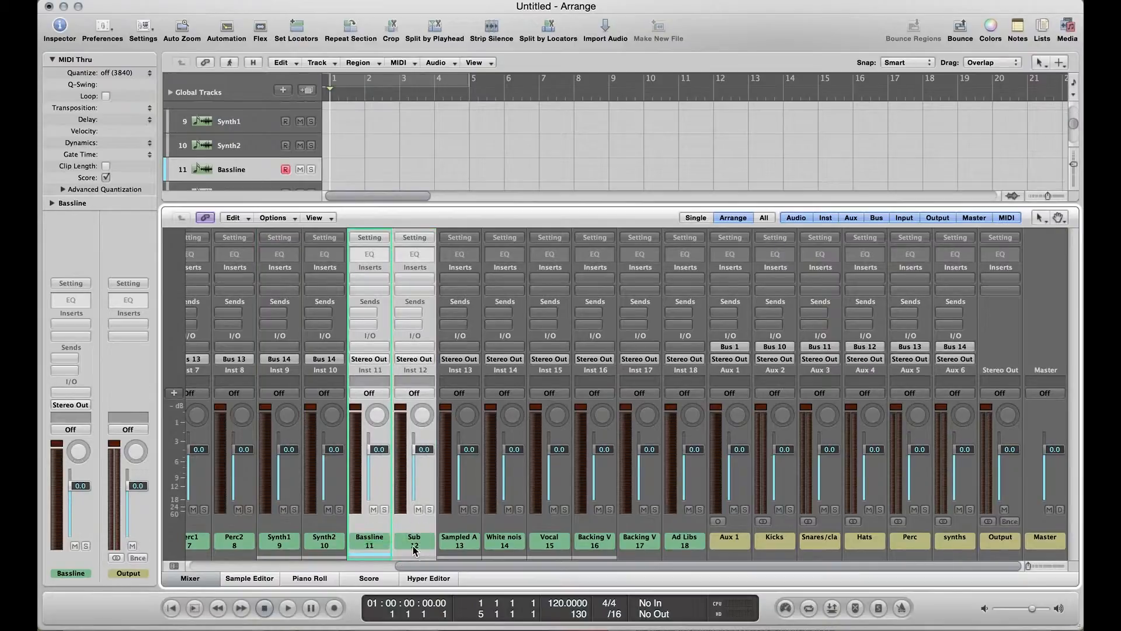
{"action": "left_click", "coordinate": [415, 359]}
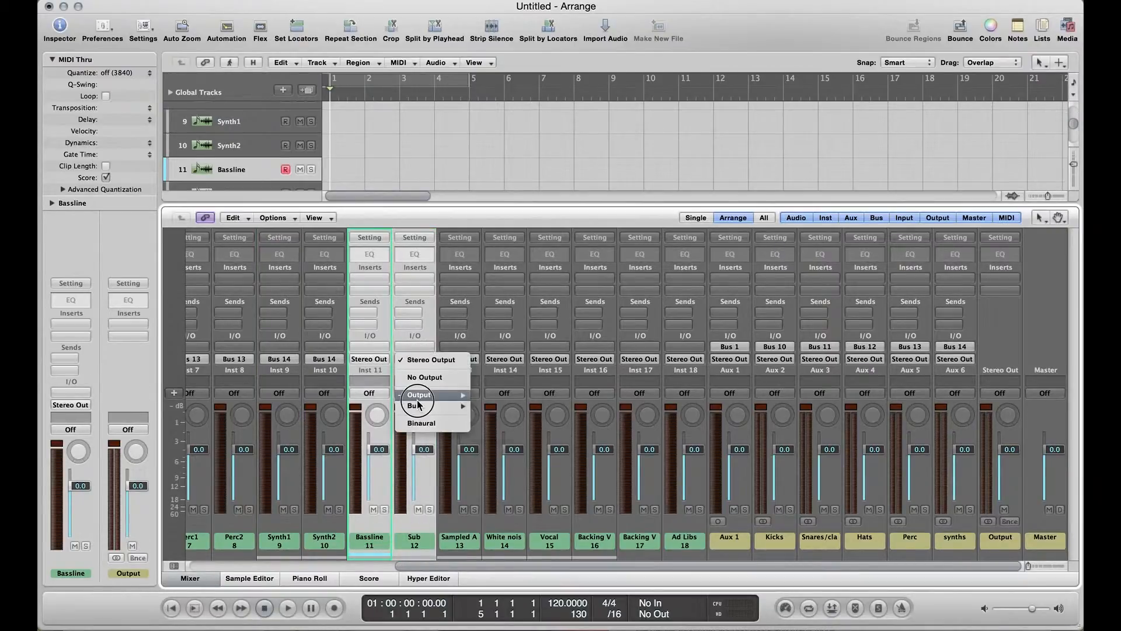
{"action": "mouse_move", "coordinate": [417, 405]}
{"action": "left_click", "coordinate": [544, 148]}
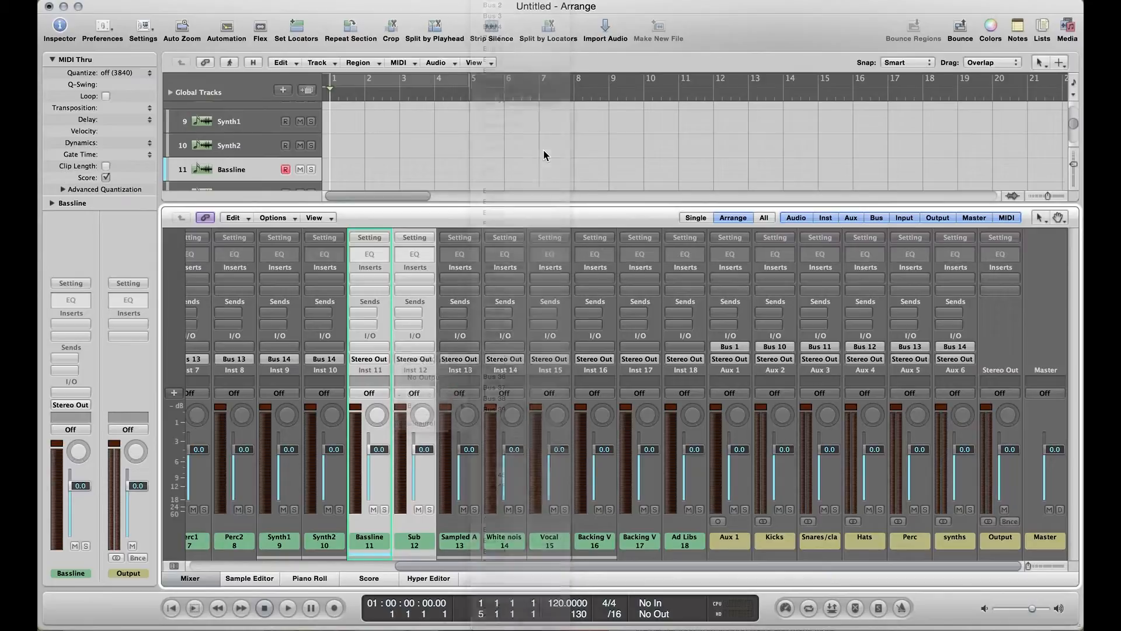
{"action": "double_click", "coordinate": [1005, 539]}
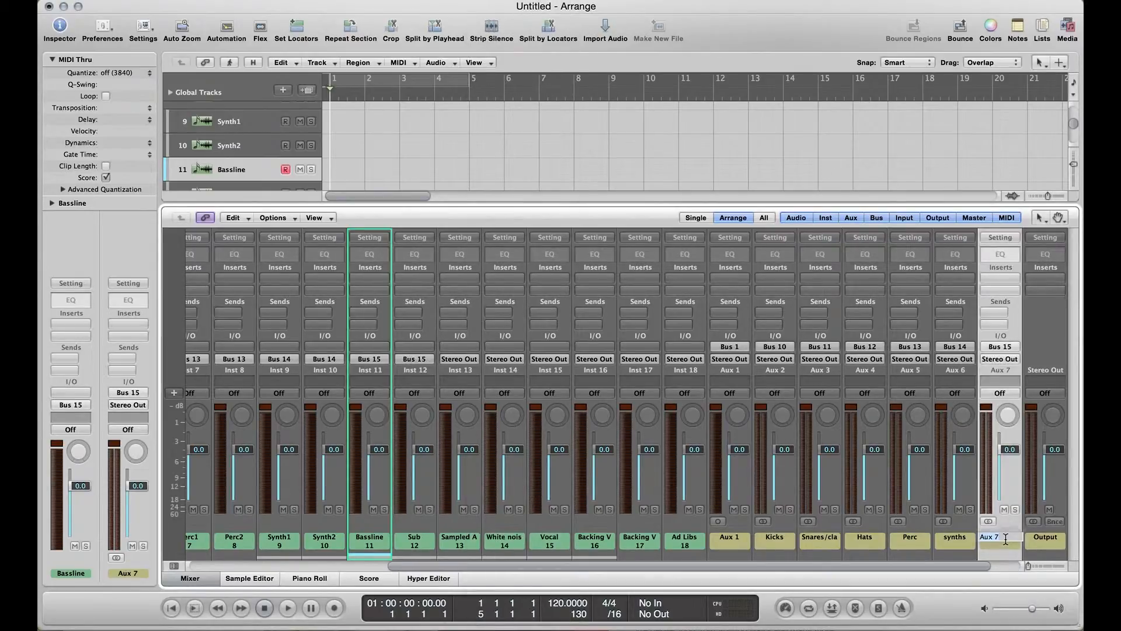
{"action": "type", "text": "Bassline"}
{"action": "key", "text": "Return"}
Route the Sampled Audio and White noise outputs to Bus 16, and rename that bus's aux channel as FX
{"action": "left_click", "coordinate": [460, 544]}
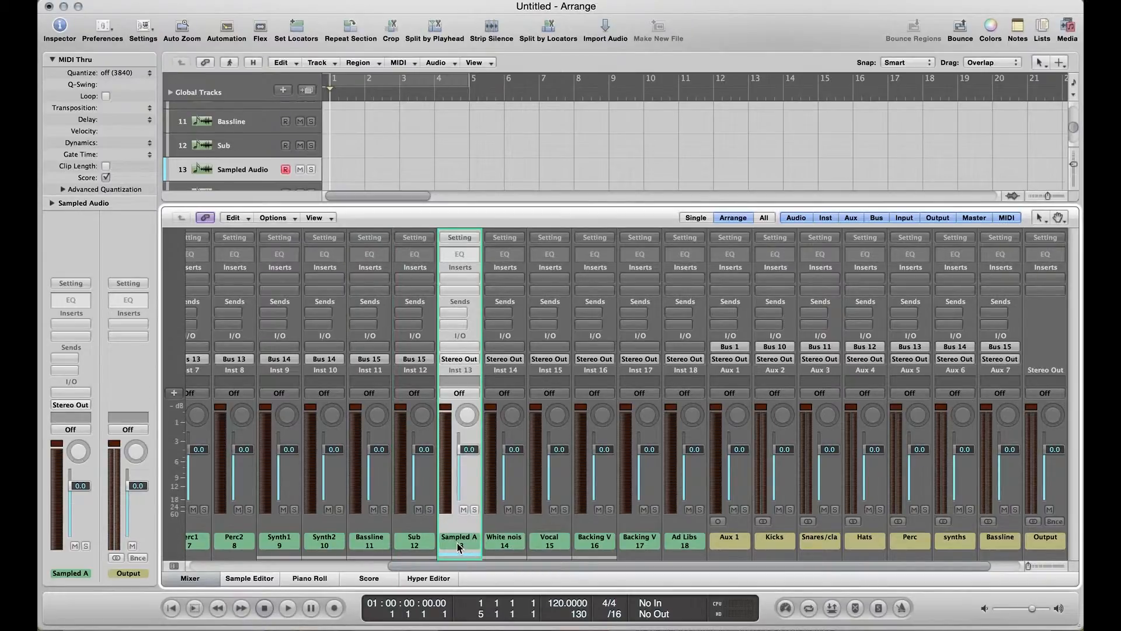
{"action": "left_click", "coordinate": [499, 546]}
{"action": "left_click", "coordinate": [465, 363]}
{"action": "mouse_move", "coordinate": [461, 405]}
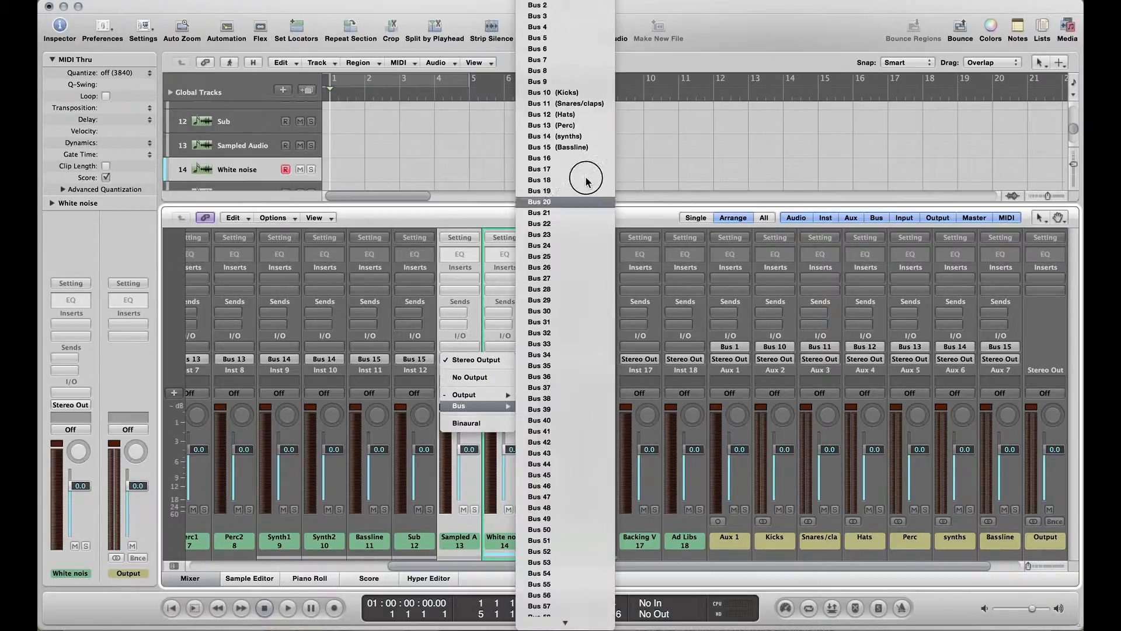
{"action": "left_click", "coordinate": [581, 159]}
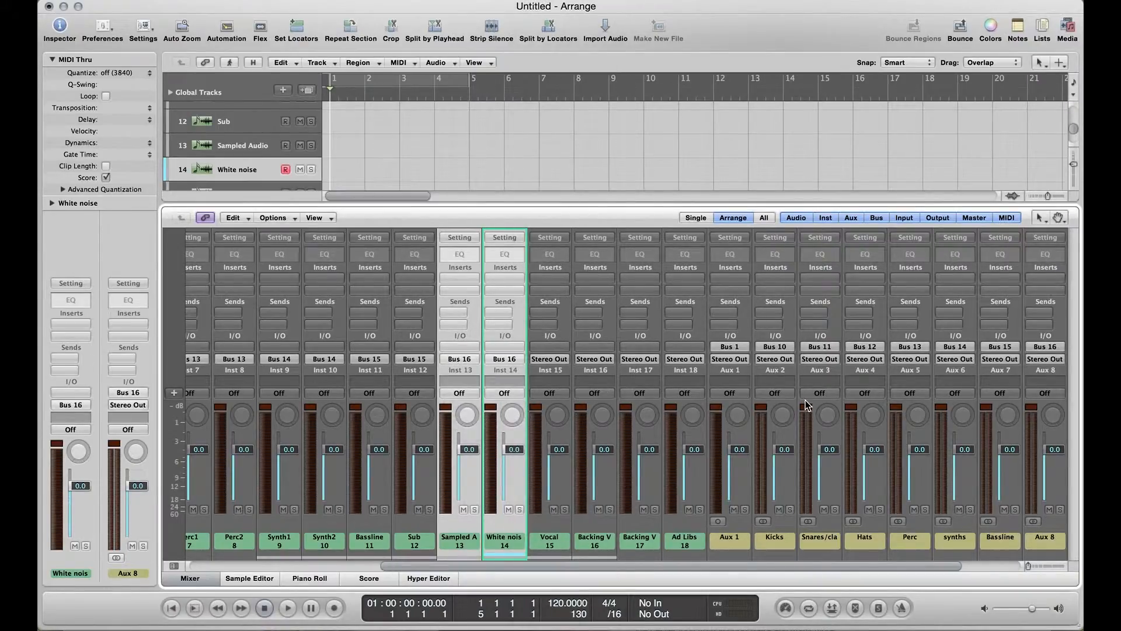
{"action": "scroll", "coordinate": [807, 405], "scroll_direction": "right", "scroll_amount": 2}
{"action": "double_click", "coordinate": [948, 539]}
{"action": "type", "text": "FX"}
{"action": "key", "text": "Return"}
Route the Vocal, both Backing V and Ad Libs outputs to Bus 17, and rename that bus's aux channel as Vox
{"action": "left_click", "coordinate": [460, 540]}
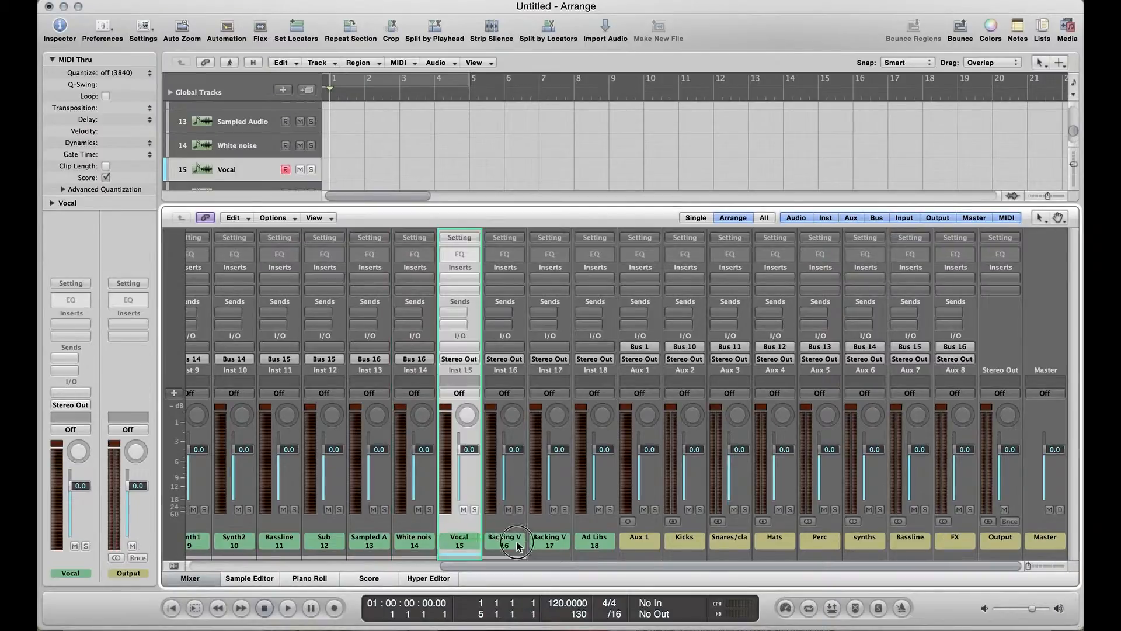
{"action": "left_click", "coordinate": [595, 538], "text": "shift"}
{"action": "left_click", "coordinate": [584, 360]}
{"action": "mouse_move", "coordinate": [613, 405]}
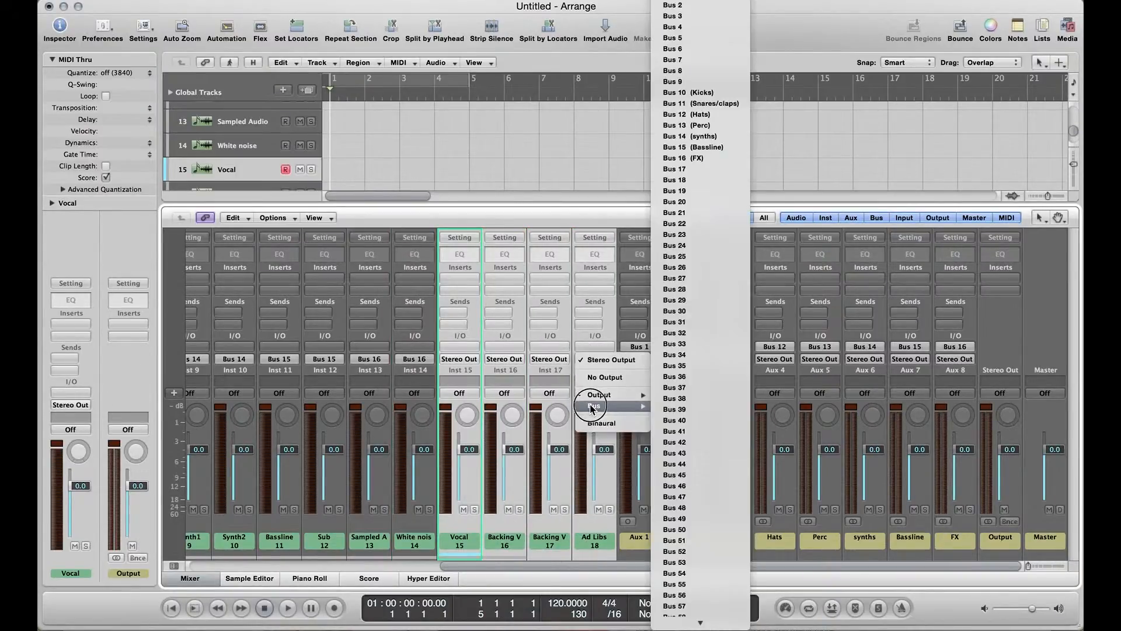
{"action": "left_click", "coordinate": [693, 175]}
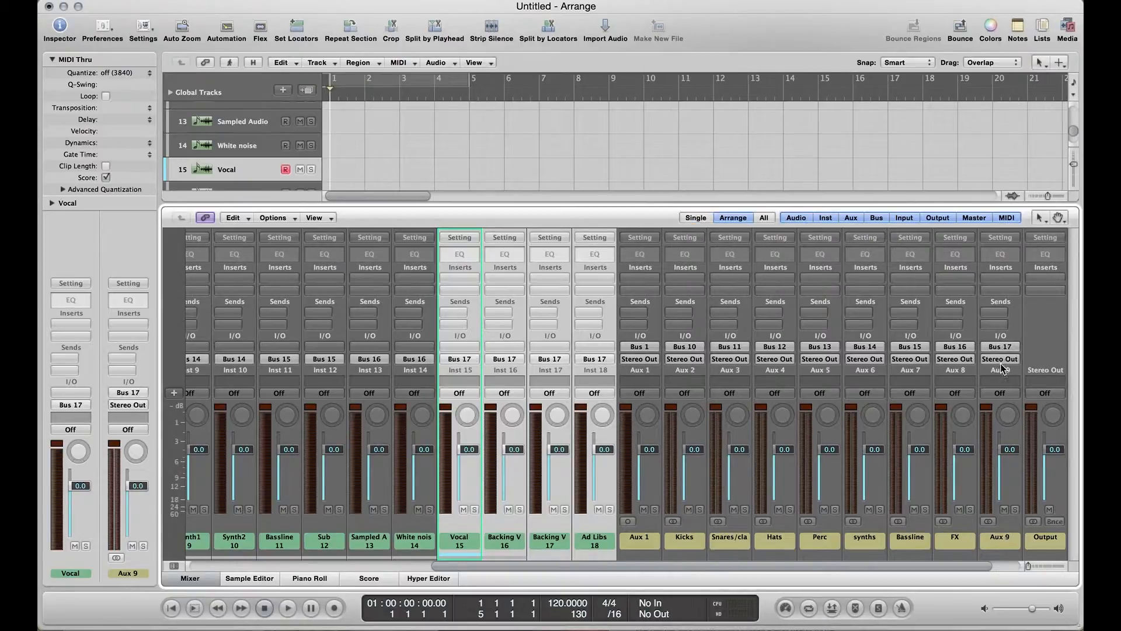
{"action": "double_click", "coordinate": [997, 541]}
{"action": "type", "text": "Vox"}
{"action": "key", "text": "Return"}
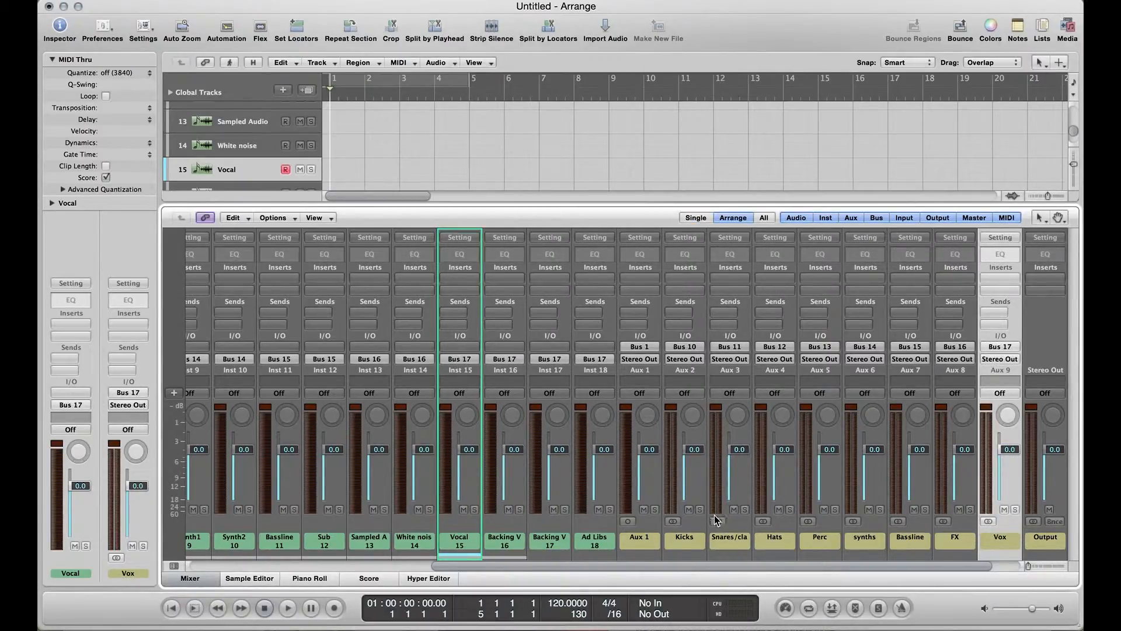
Color all the submix aux channels from Kicks through Vox purple
{"action": "left_click_drag", "start_coordinate": [678, 546], "coordinate": [989, 546]}
{"action": "left_click", "coordinate": [992, 25]}
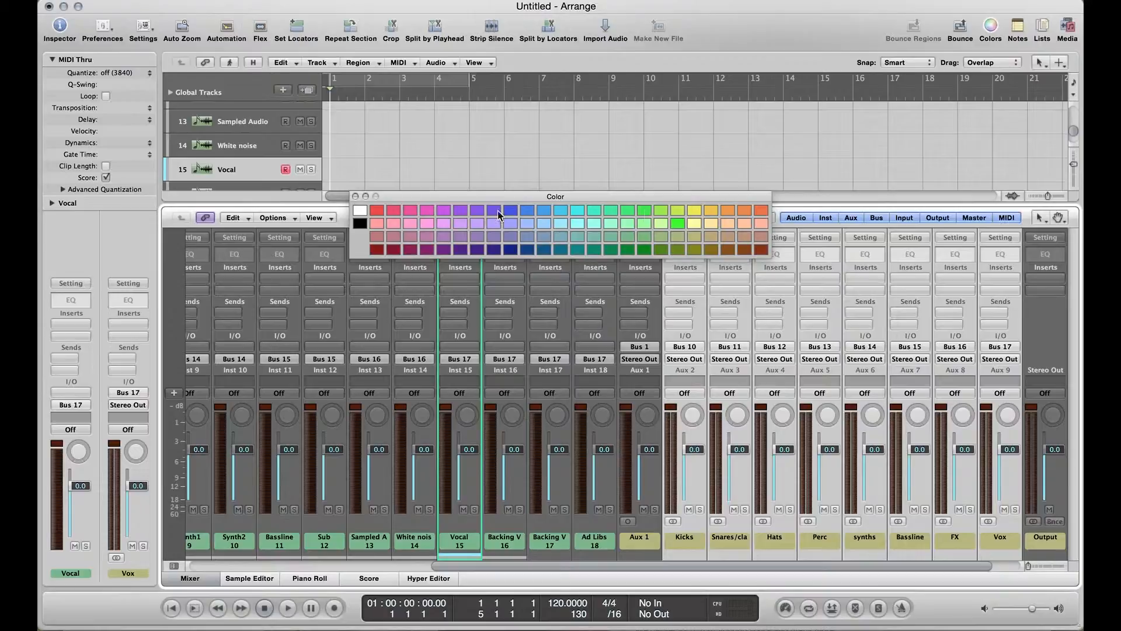
{"action": "left_click", "coordinate": [479, 211]}
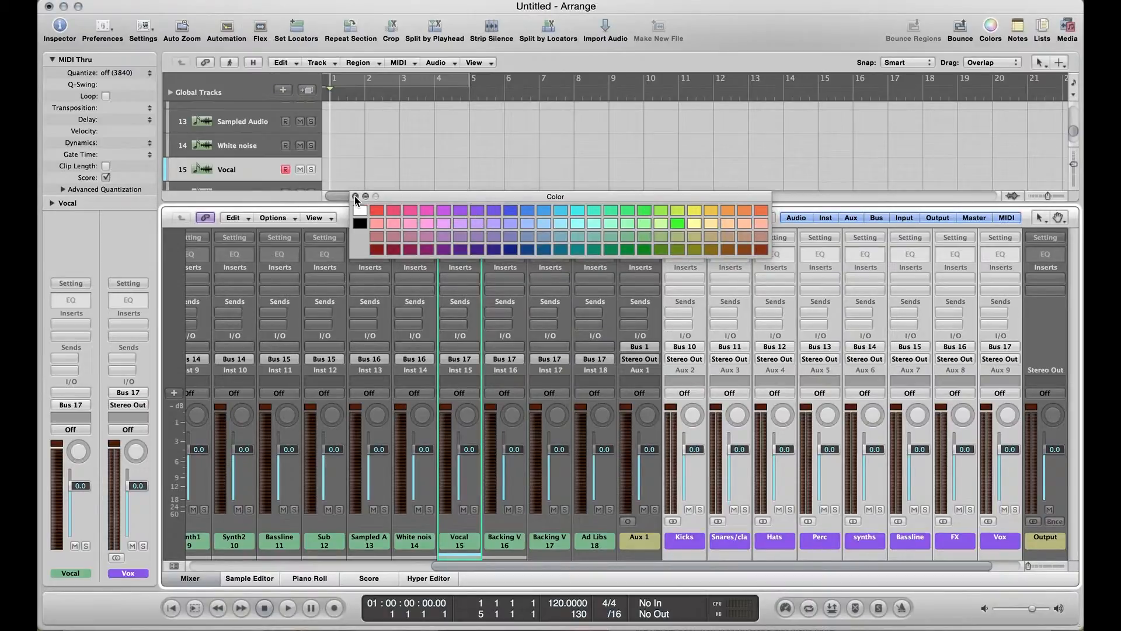
{"action": "left_click", "coordinate": [355, 197]}
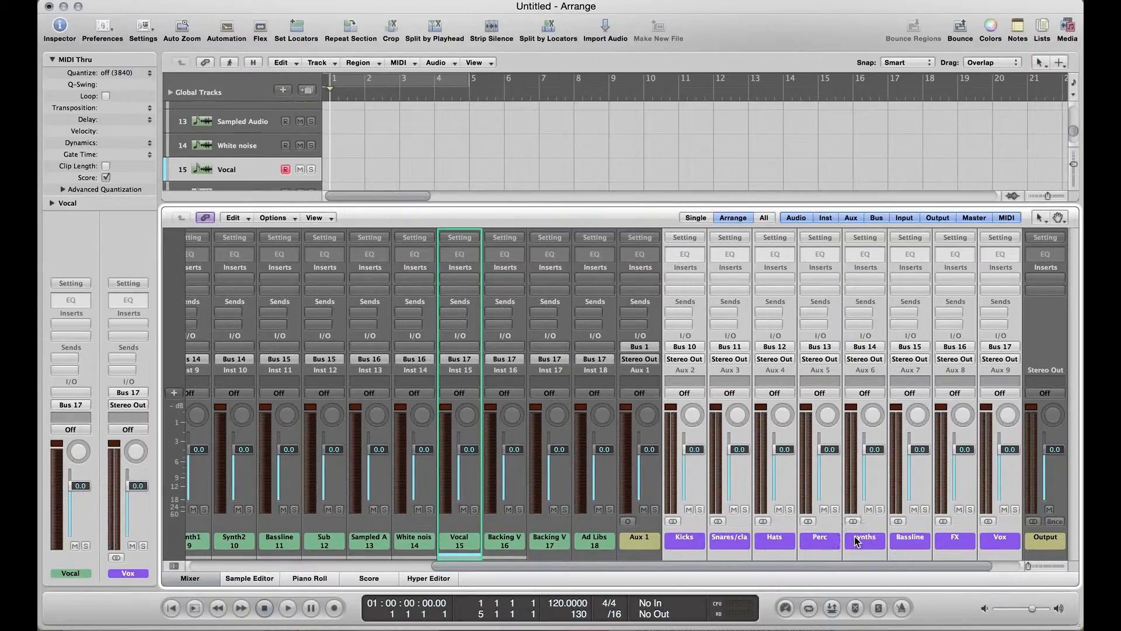
{"action": "left_click", "coordinate": [627, 548]}
{"action": "left_click", "coordinate": [695, 548]}
{"action": "left_click", "coordinate": [652, 542]}
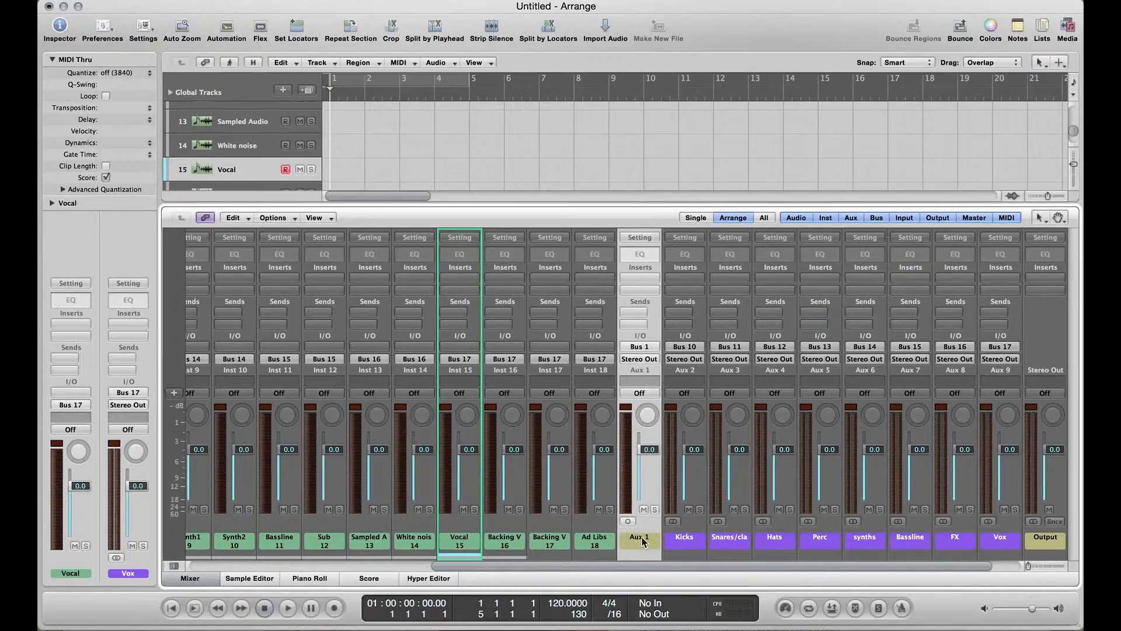
{"action": "scroll", "coordinate": [829, 450], "scroll_direction": "right", "scroll_amount": 1}
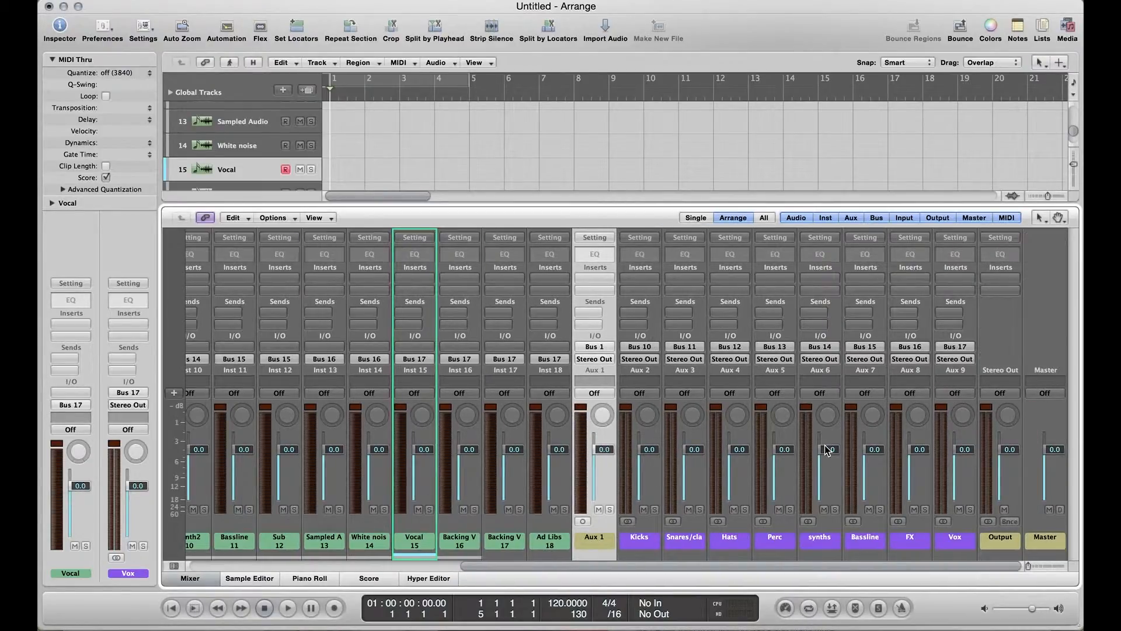
Route the Kicks and Bassline aux outputs to Bus 20, and rename that bus's aux channel as Kick and Bass
{"action": "left_click", "coordinate": [639, 546]}
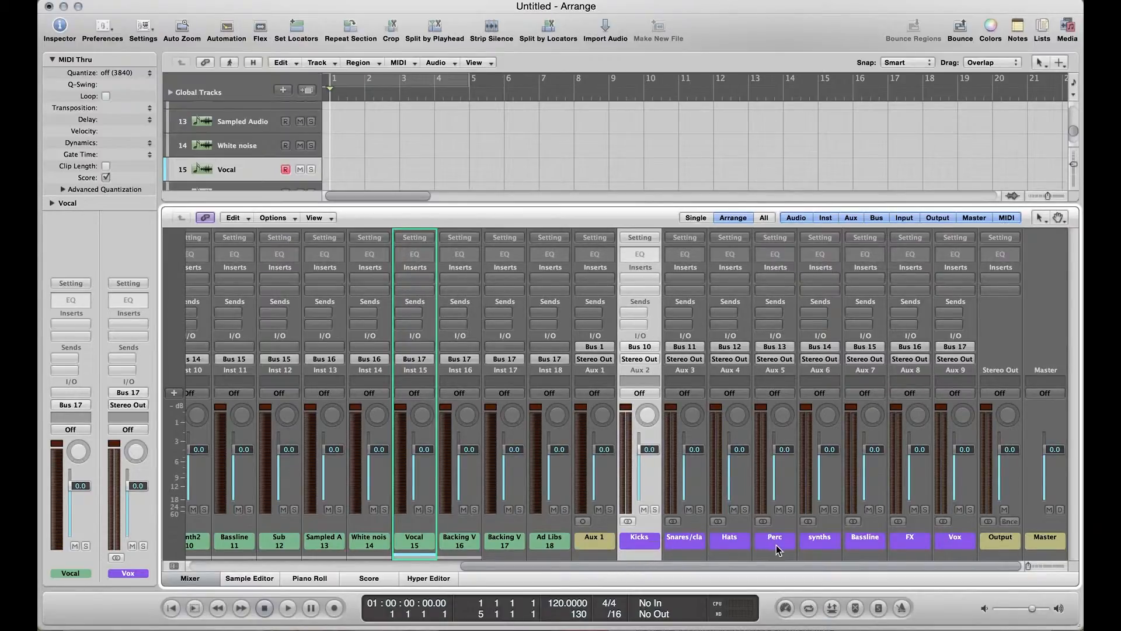
{"action": "left_click", "coordinate": [863, 541]}
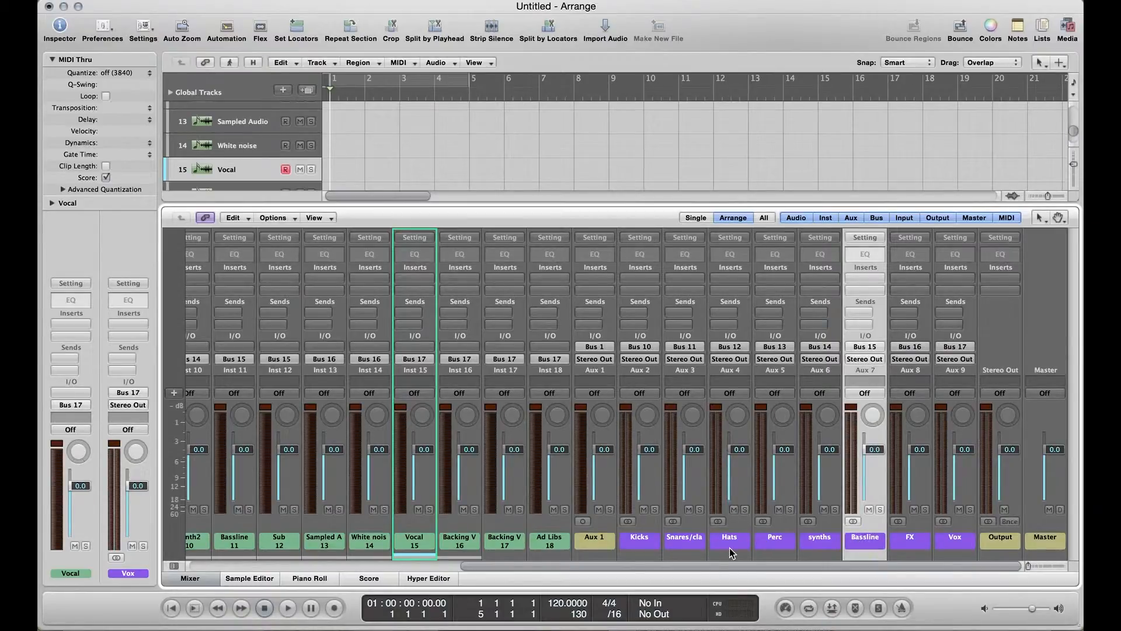
{"action": "left_click", "coordinate": [646, 539], "text": "shift"}
{"action": "left_click", "coordinate": [865, 359]}
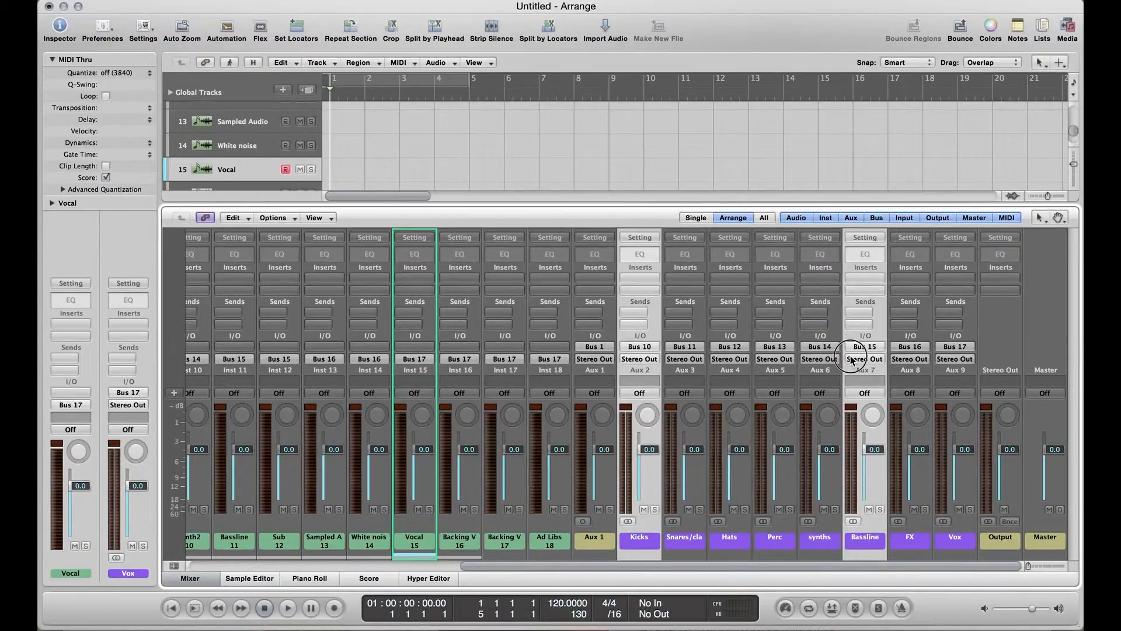
{"action": "left_click", "coordinate": [872, 406]}
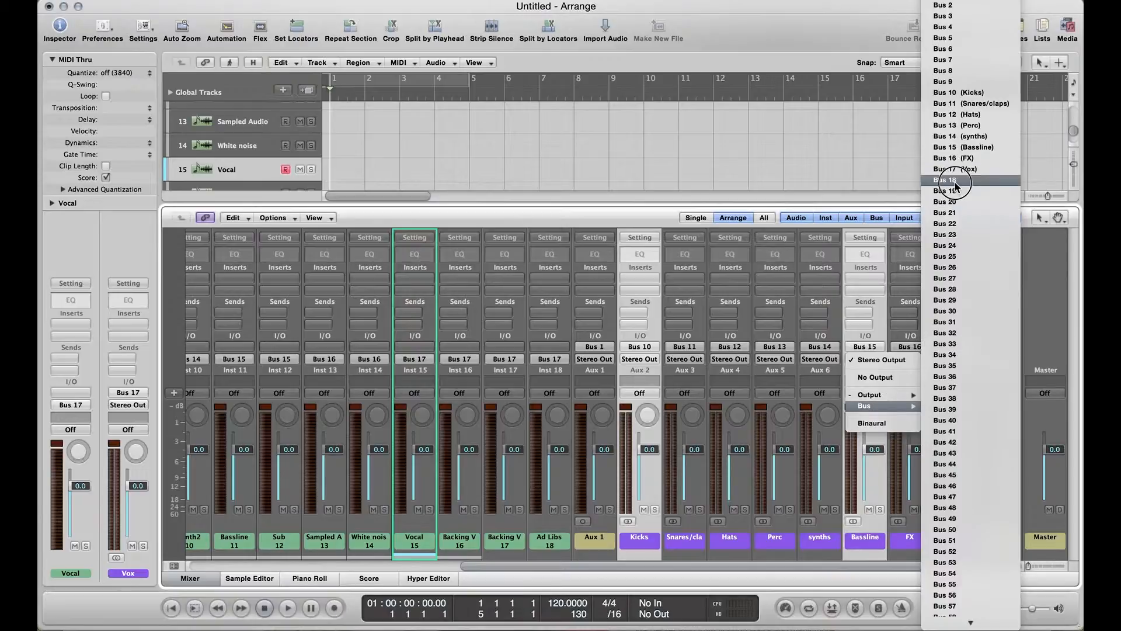
{"action": "left_click", "coordinate": [967, 221]}
{"action": "scroll", "coordinate": [970, 504], "scroll_direction": "right", "scroll_amount": 1}
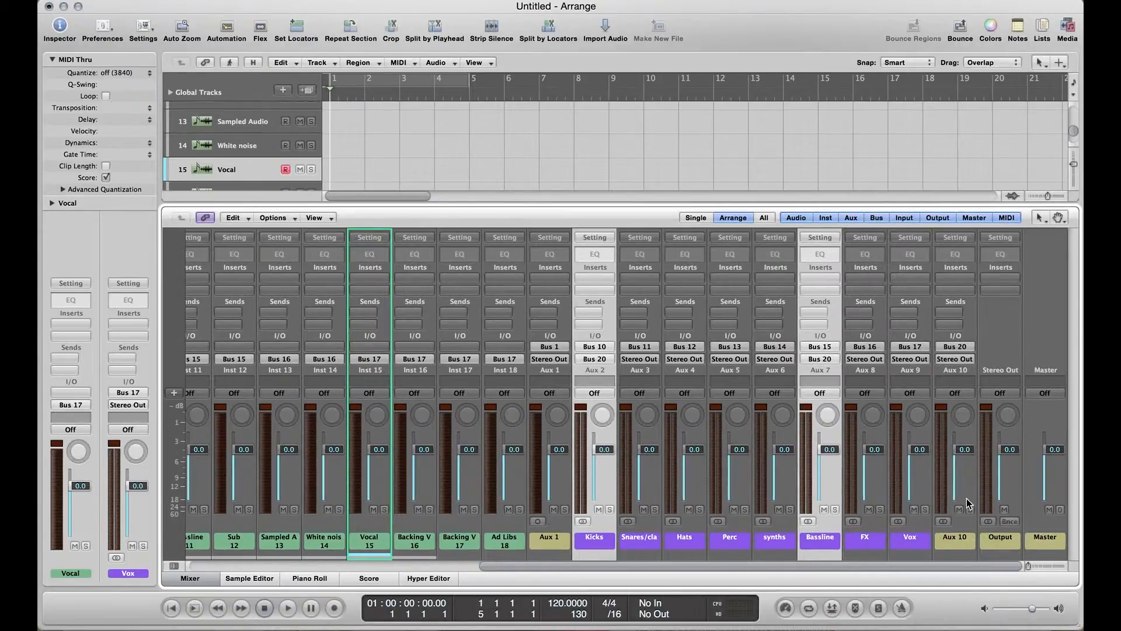
{"action": "double_click", "coordinate": [961, 537]}
{"action": "type", "text": "K"}
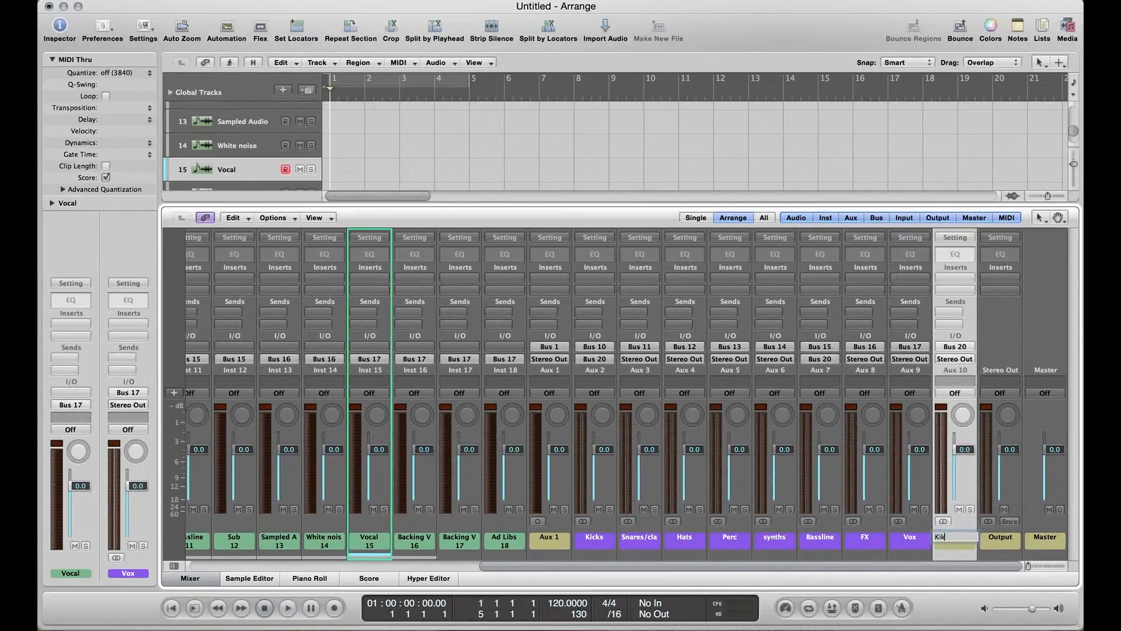
{"action": "type", "text": "ick and Bass"}
{"action": "key", "text": "Return"}
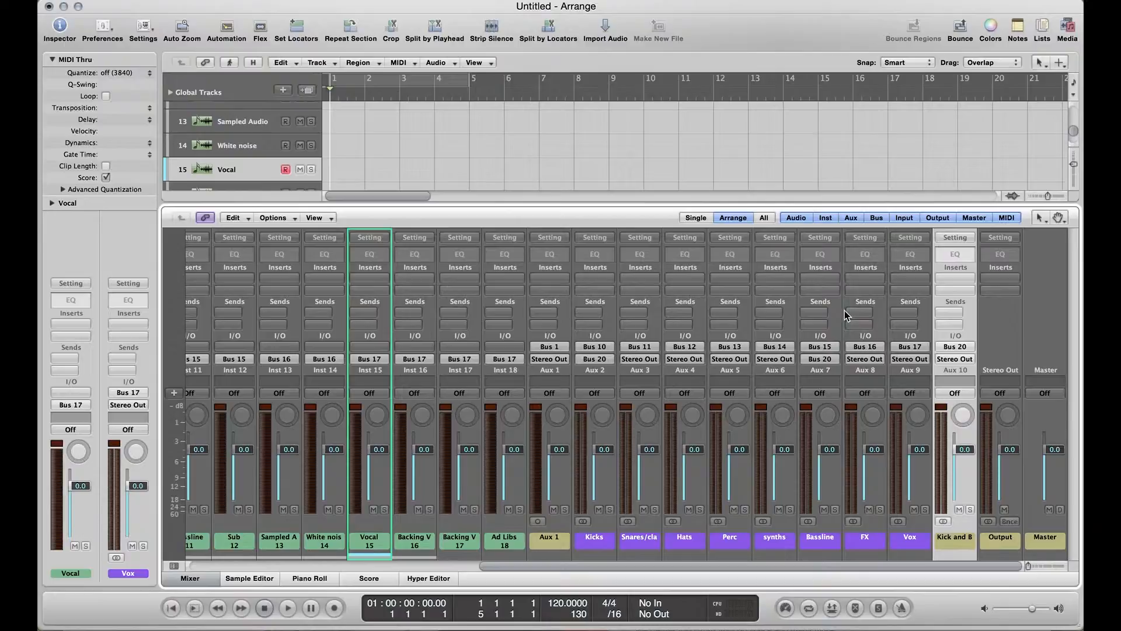
Review the mixer's signal routing from the individual instrument channels through the submix auxes to the Kick and Bass aux
{"action": "scroll", "coordinate": [948, 402], "scroll_direction": "left", "scroll_amount": 10}
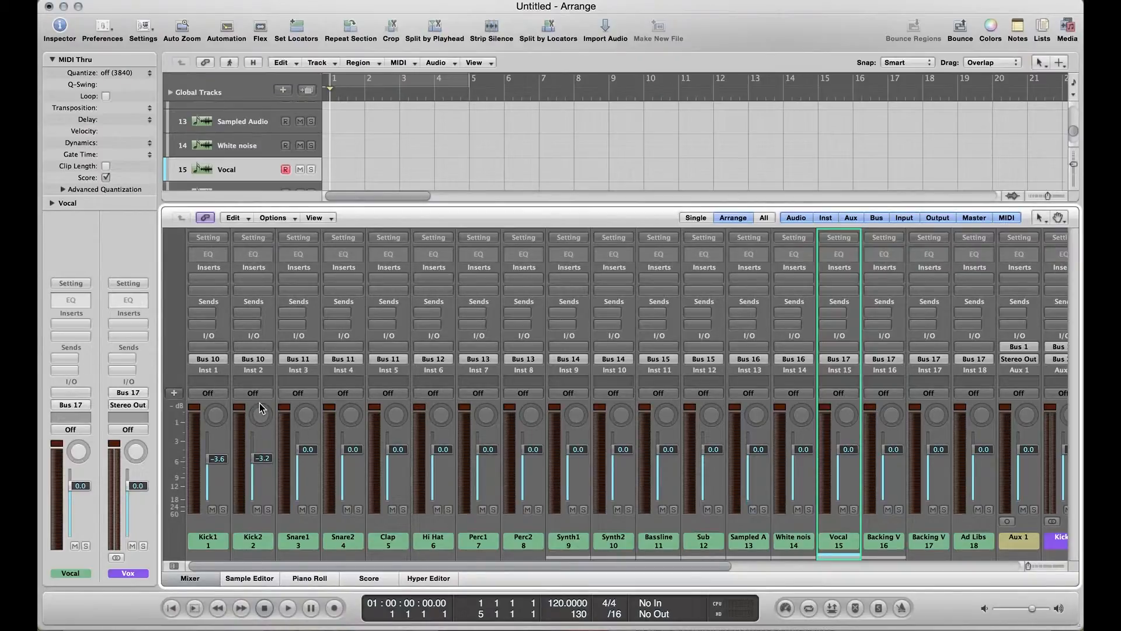
{"action": "scroll", "coordinate": [623, 401], "scroll_direction": "right", "scroll_amount": 10}
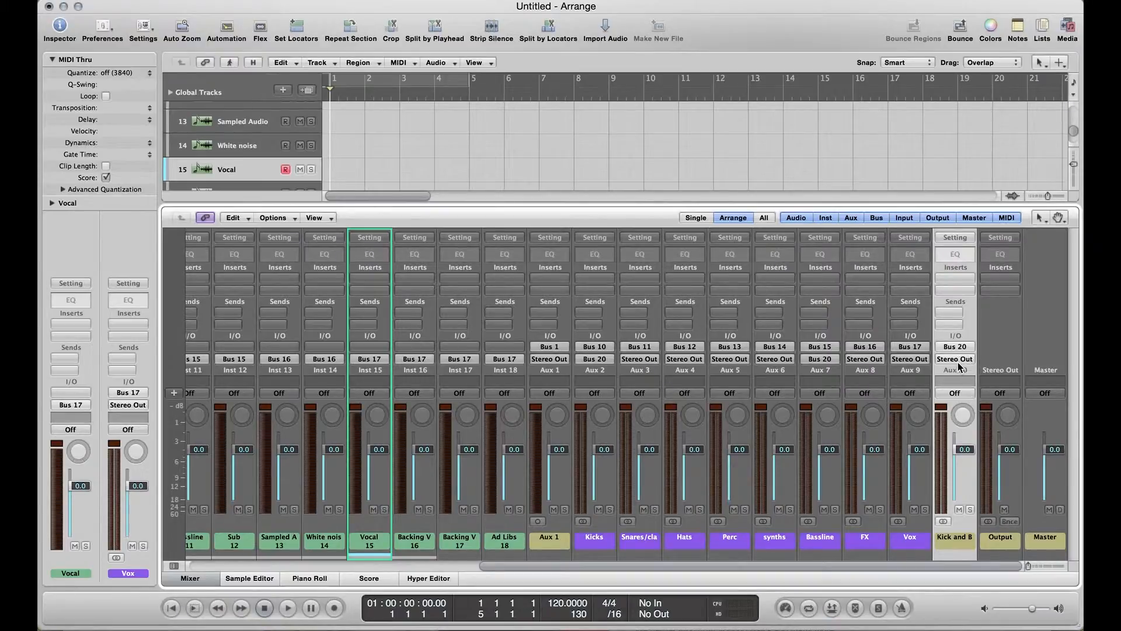
{"action": "scroll", "coordinate": [291, 463], "scroll_direction": "left", "scroll_amount": 10}
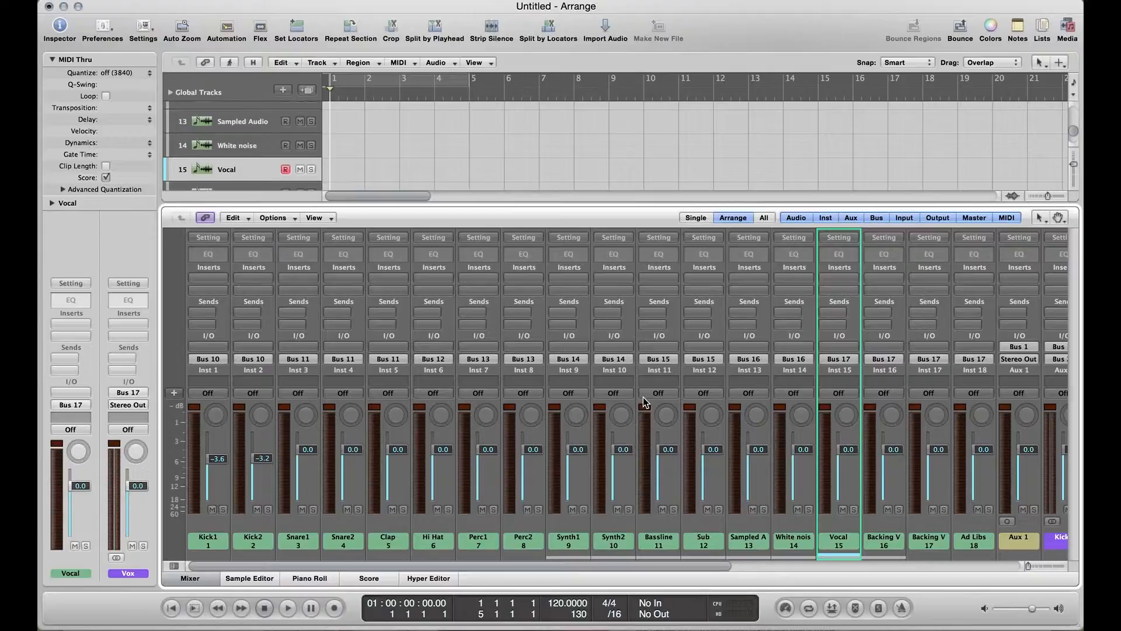
{"action": "scroll", "coordinate": [655, 504], "scroll_direction": "right", "scroll_amount": 10}
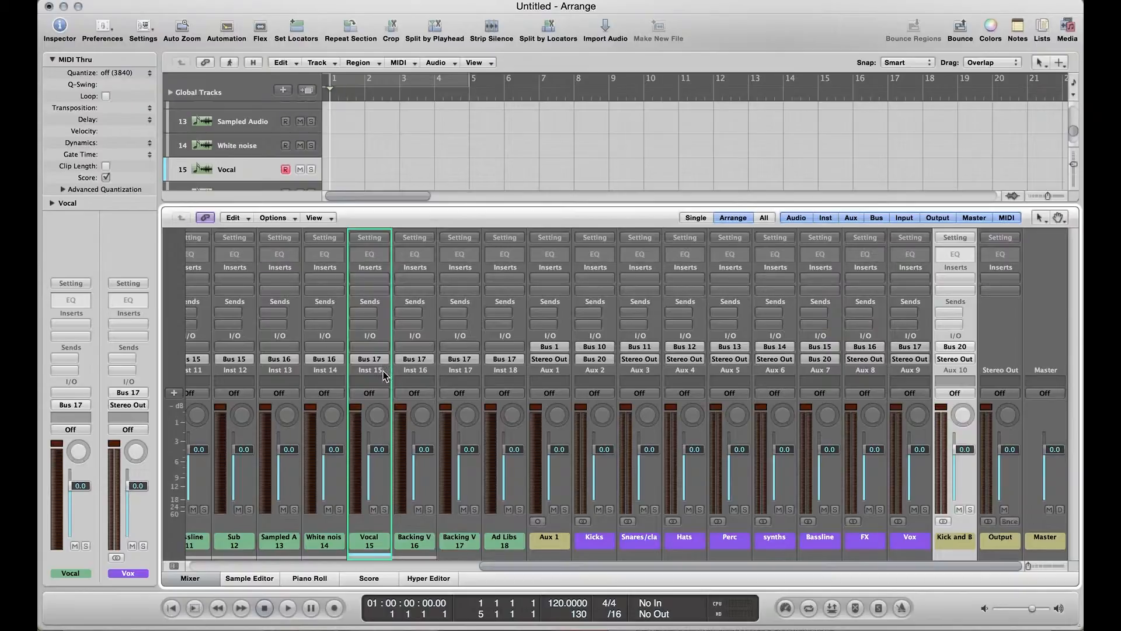
{"action": "scroll", "coordinate": [383, 372], "scroll_direction": "left", "scroll_amount": 10}
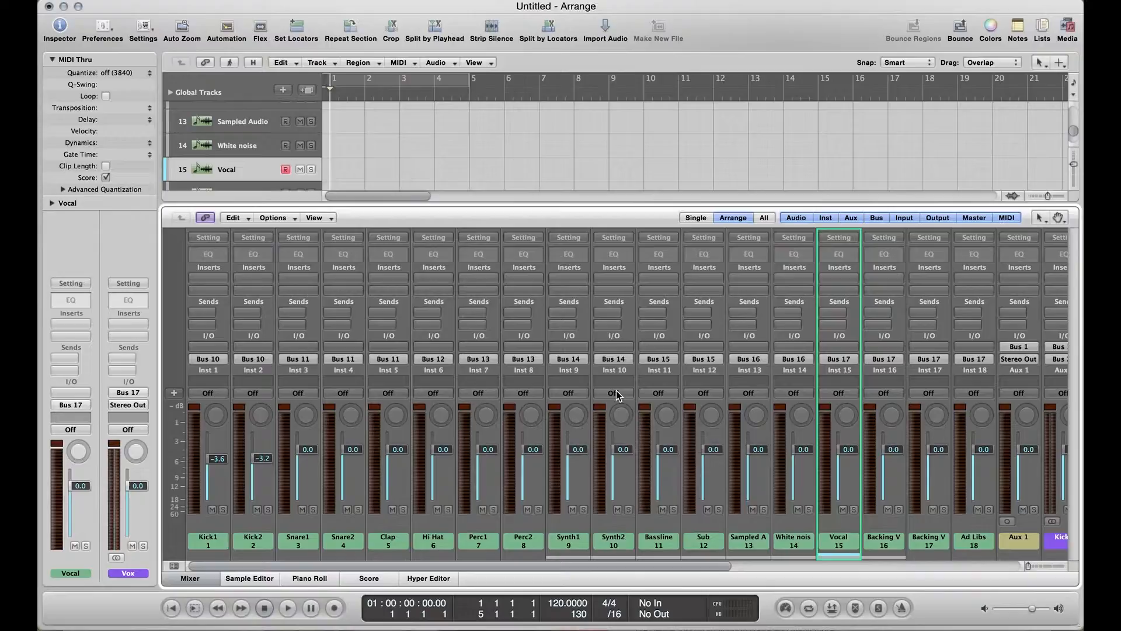
{"action": "scroll", "coordinate": [272, 510], "scroll_direction": "right", "scroll_amount": 8}
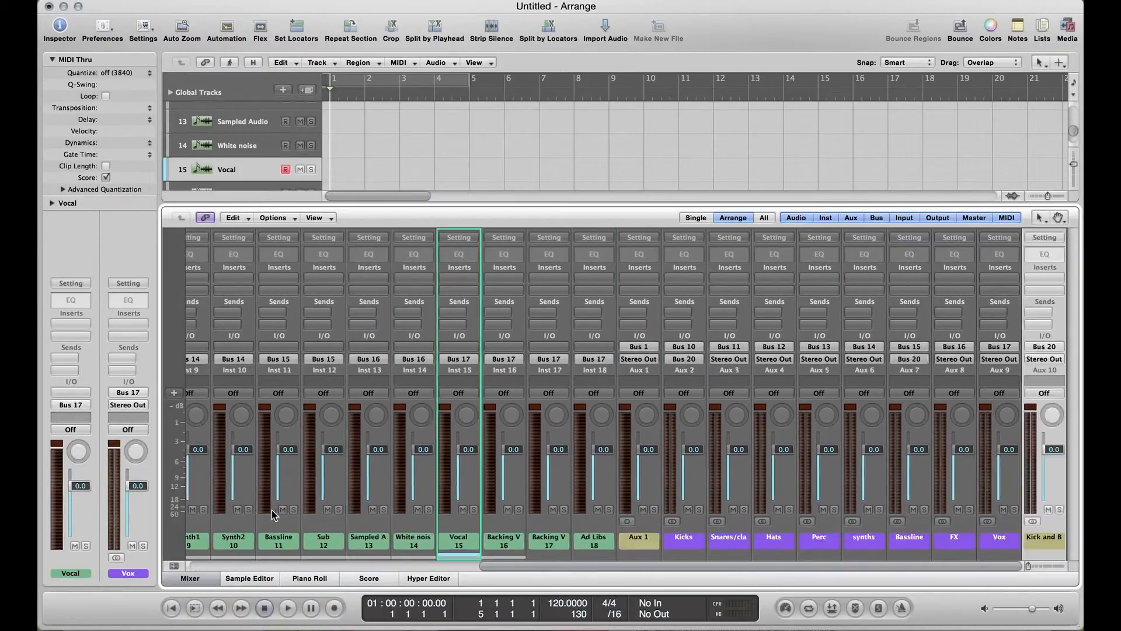
{"action": "scroll", "coordinate": [271, 510], "scroll_direction": "left", "scroll_amount": 8}
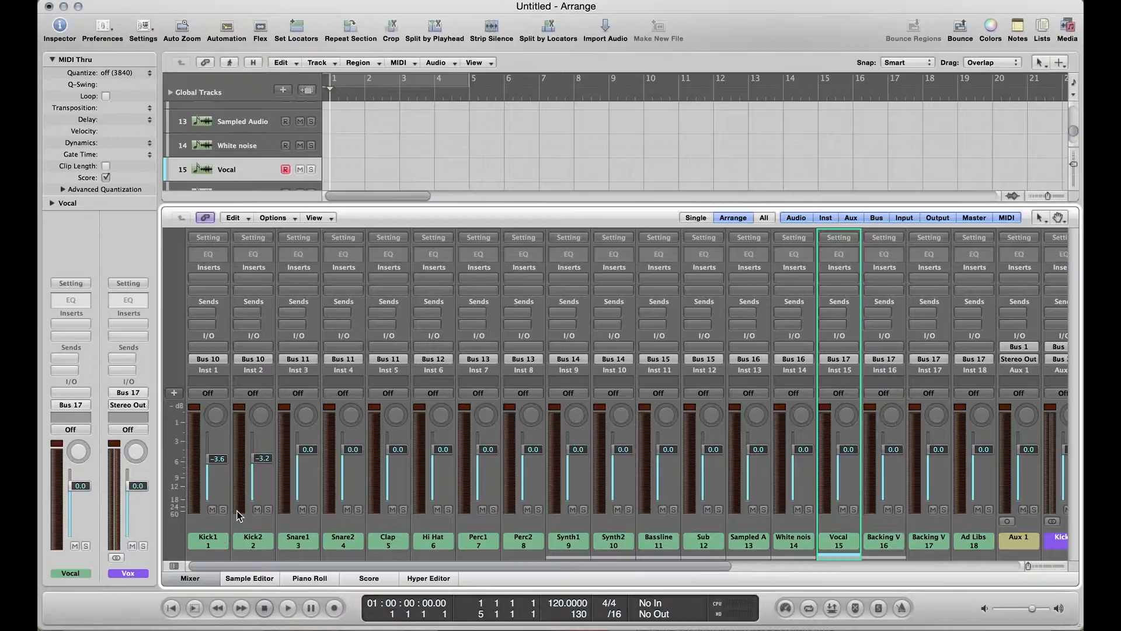
{"action": "scroll", "coordinate": [789, 476], "scroll_direction": "right", "scroll_amount": 8}
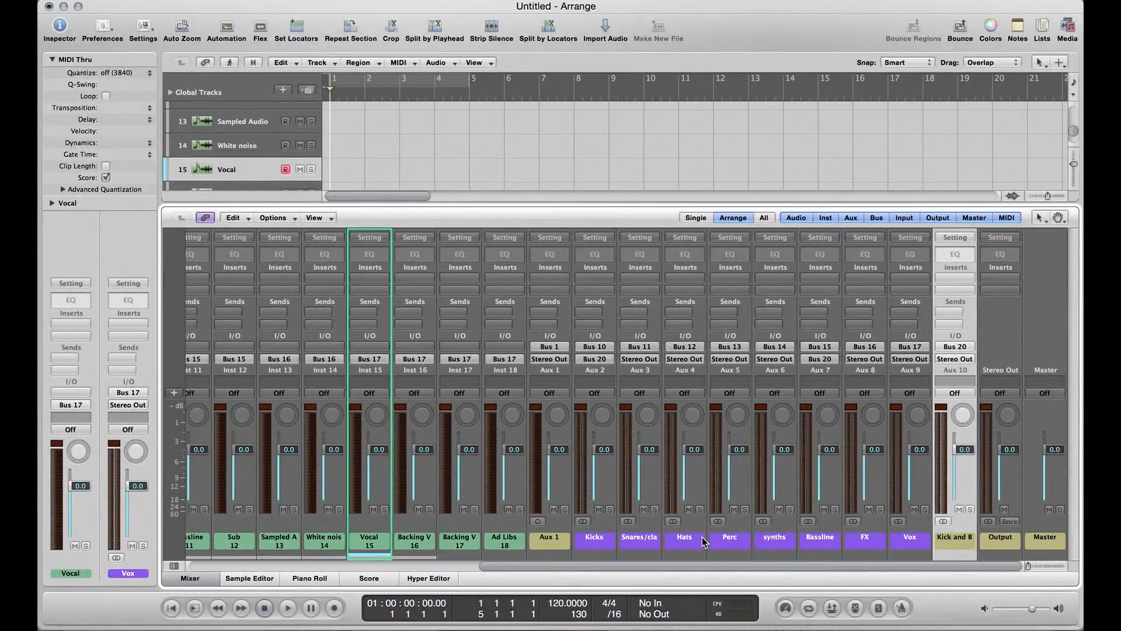
Look through the group assignment choices of the Vocal channel without assigning a group
{"action": "left_click", "coordinate": [359, 392]}
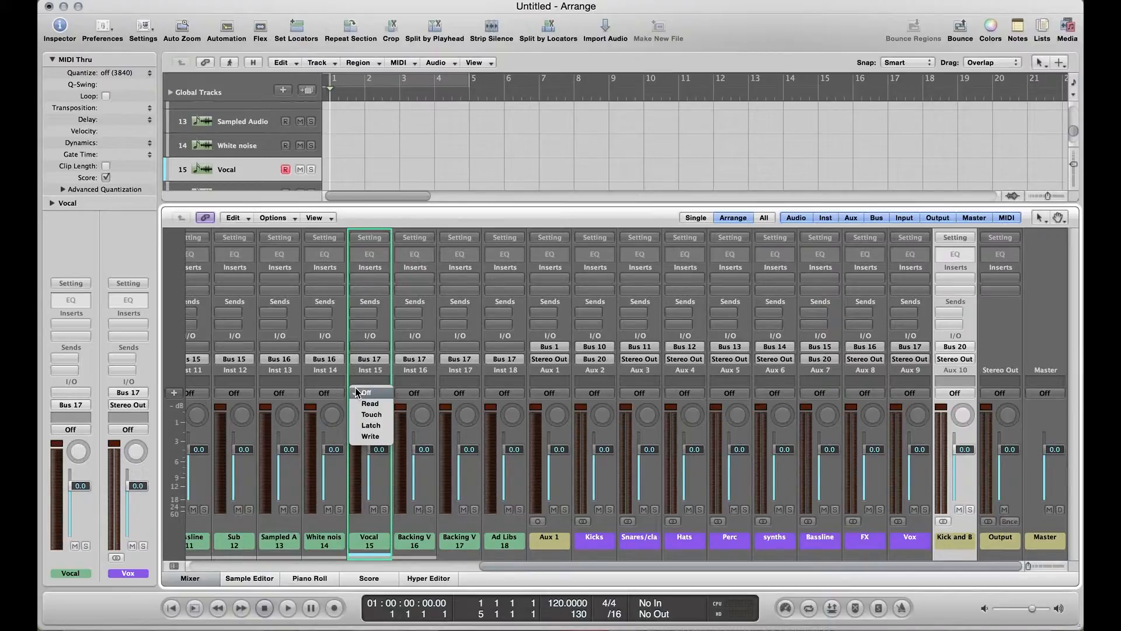
{"action": "left_click", "coordinate": [362, 393]}
{"action": "left_click", "coordinate": [370, 381]}
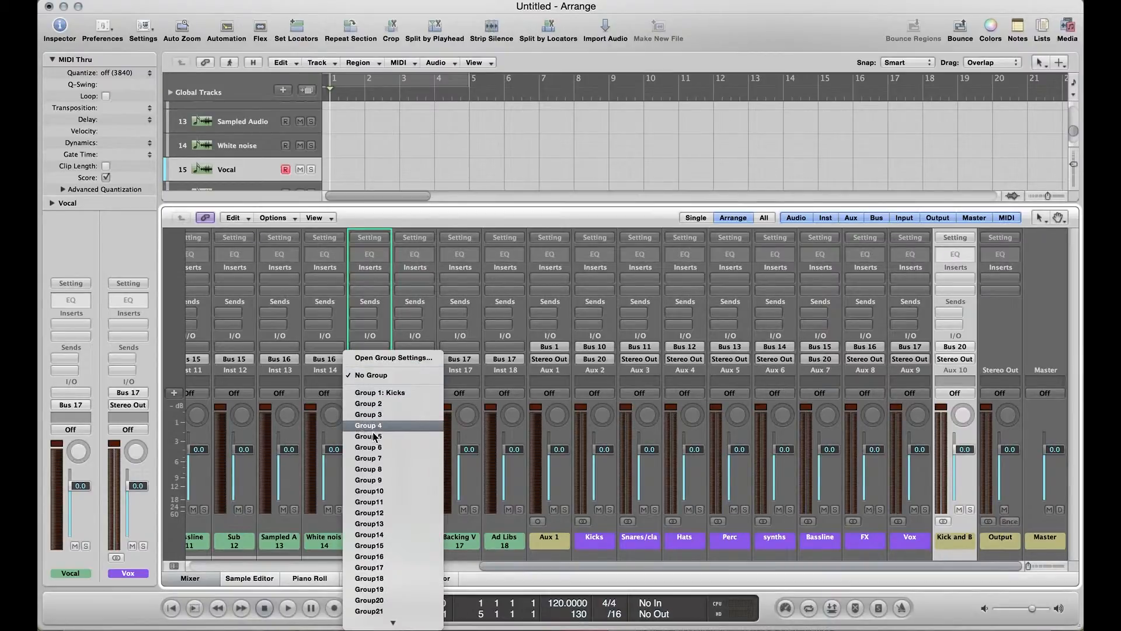
{"action": "left_click", "coordinate": [322, 384]}
Lower the Synth2 channel's volume fader to about -1.3 dB
{"action": "scroll", "coordinate": [316, 391], "scroll_direction": "left", "scroll_amount": 8}
{"action": "scroll", "coordinate": [316, 394], "scroll_direction": "left", "scroll_amount": 3}
{"action": "left_click", "coordinate": [248, 547]}
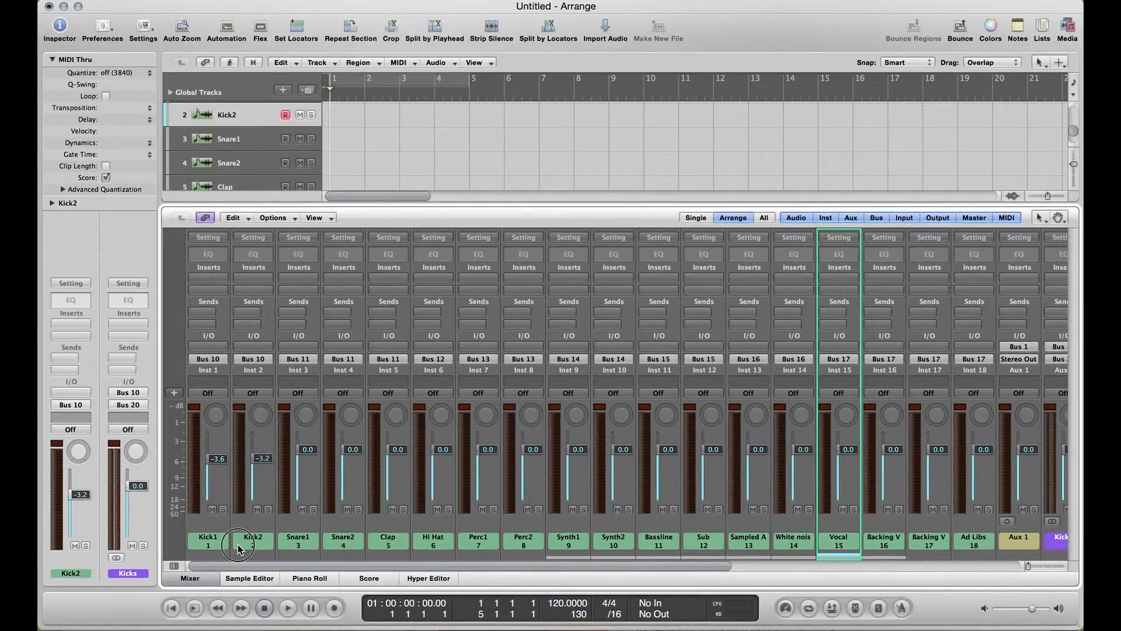
{"action": "left_click", "coordinate": [606, 549]}
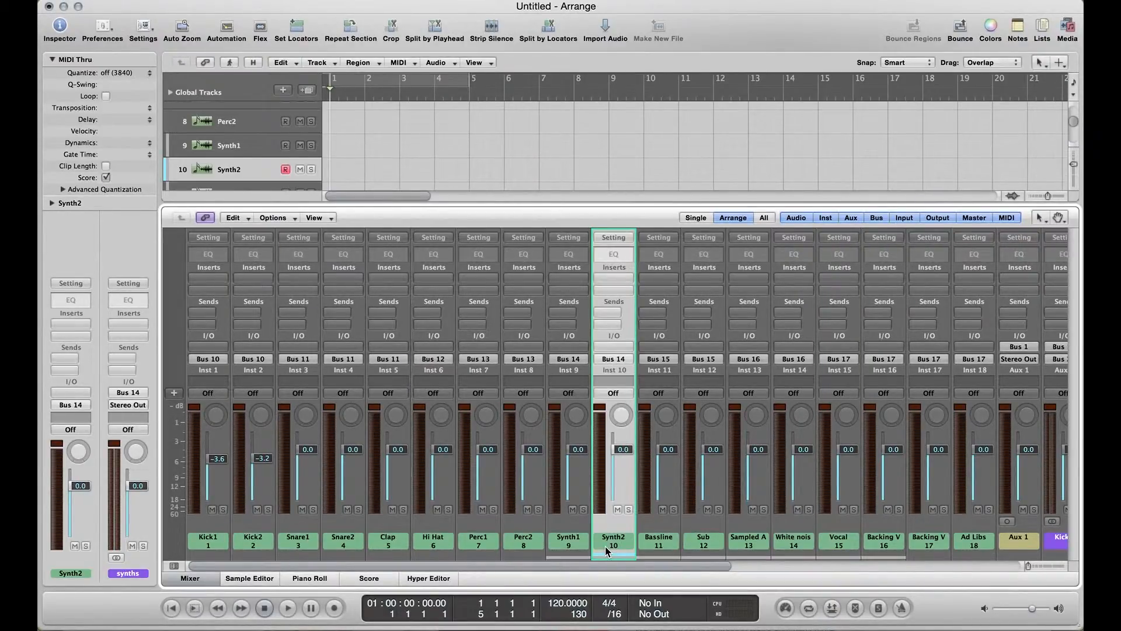
{"action": "left_click_drag", "start_coordinate": [620, 449], "coordinate": [620, 453]}
Inspect the input bus choices of the Kicks aux channel, leaving its input assignment as it is
{"action": "scroll", "coordinate": [699, 504], "scroll_direction": "right", "scroll_amount": 8}
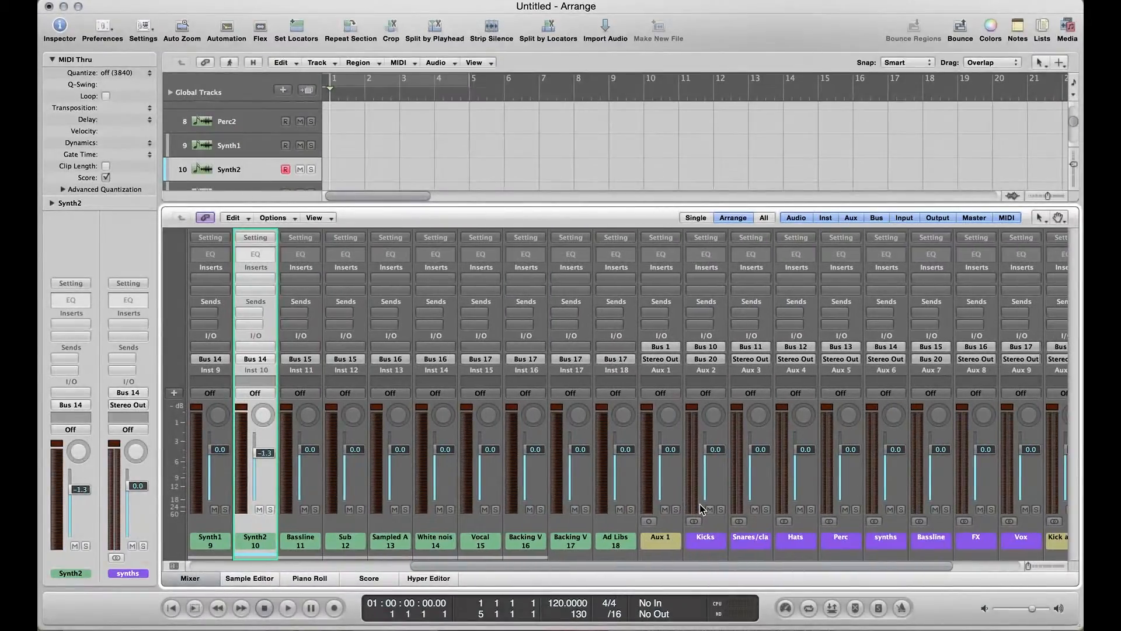
{"action": "scroll", "coordinate": [699, 504], "scroll_direction": "right", "scroll_amount": 3}
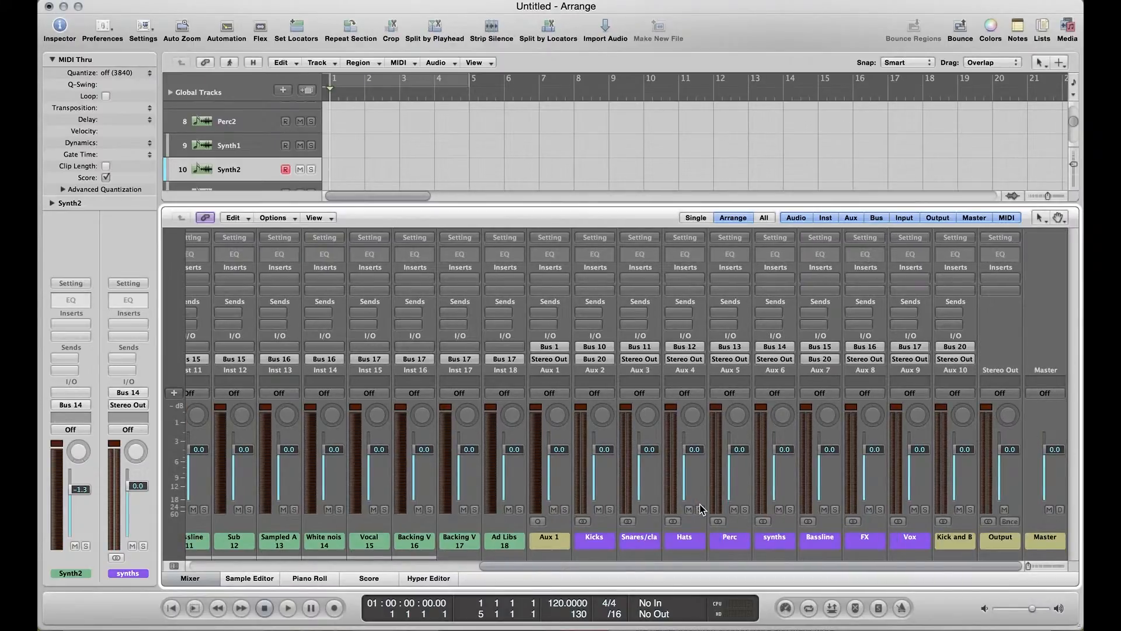
{"action": "scroll", "coordinate": [700, 504], "scroll_direction": "left", "scroll_amount": 11}
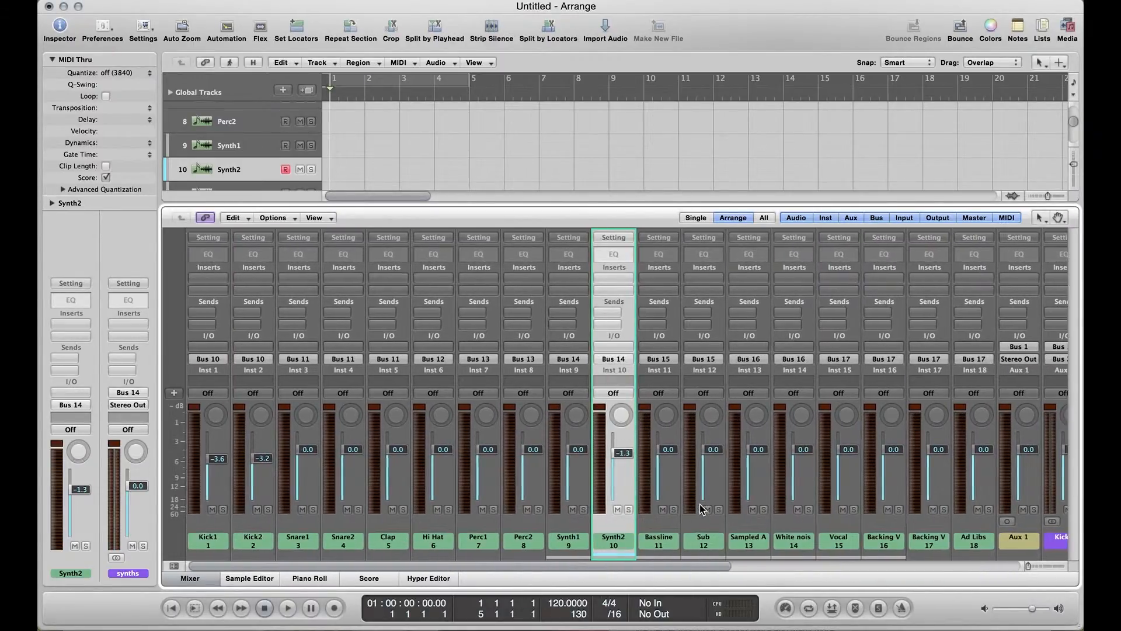
{"action": "scroll", "coordinate": [660, 373], "scroll_direction": "right", "scroll_amount": 10}
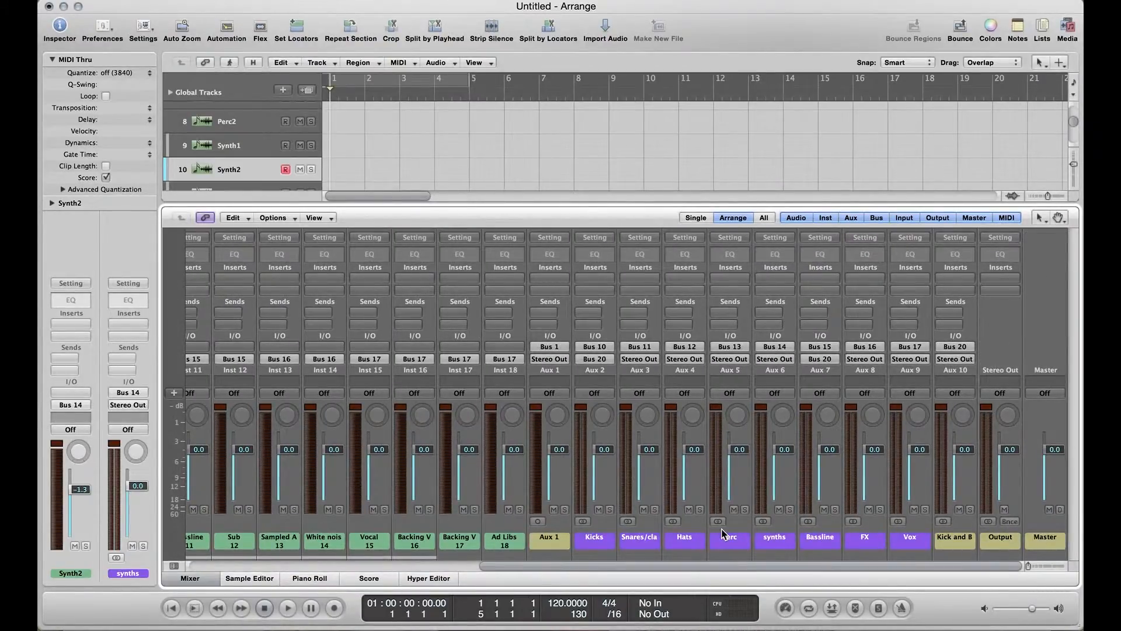
{"action": "left_click", "coordinate": [596, 543]}
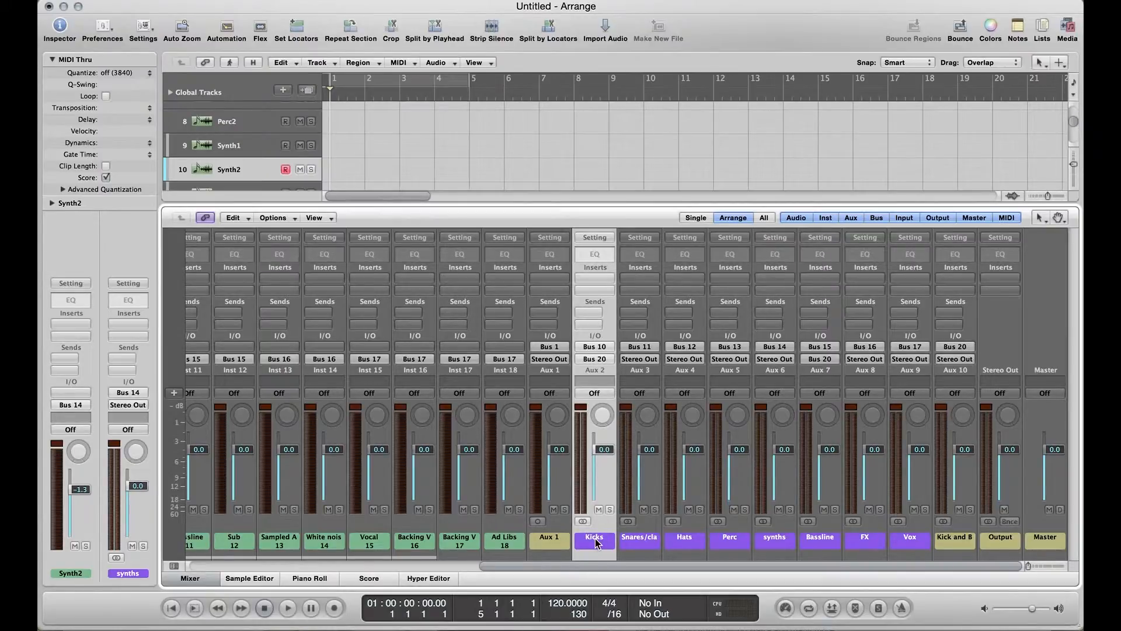
{"action": "left_click", "coordinate": [595, 348]}
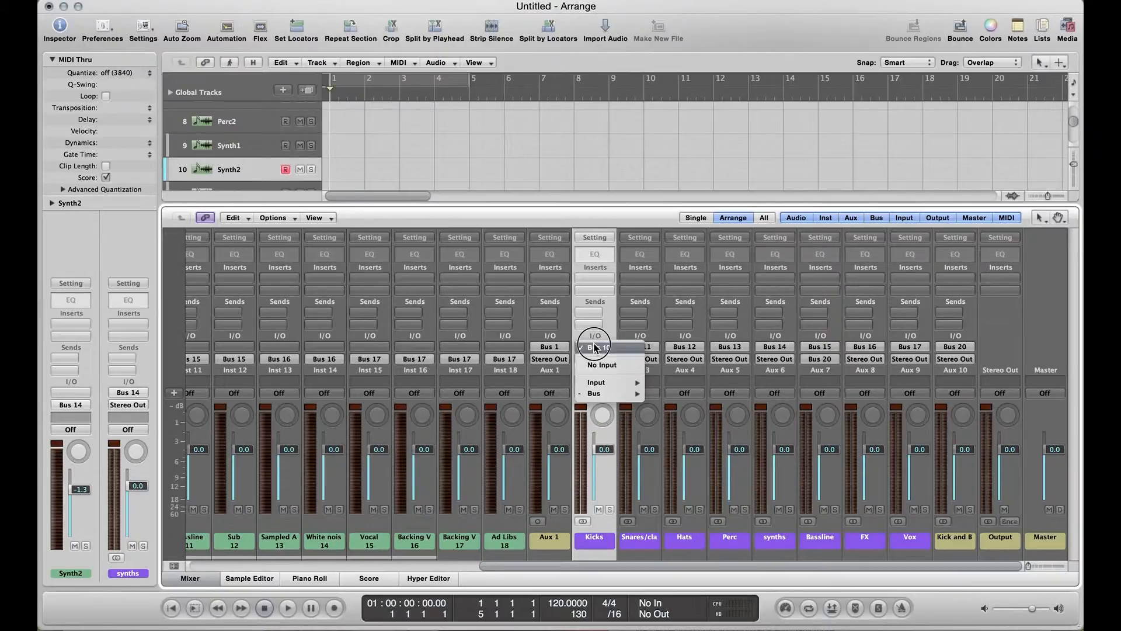
{"action": "mouse_move", "coordinate": [615, 394]}
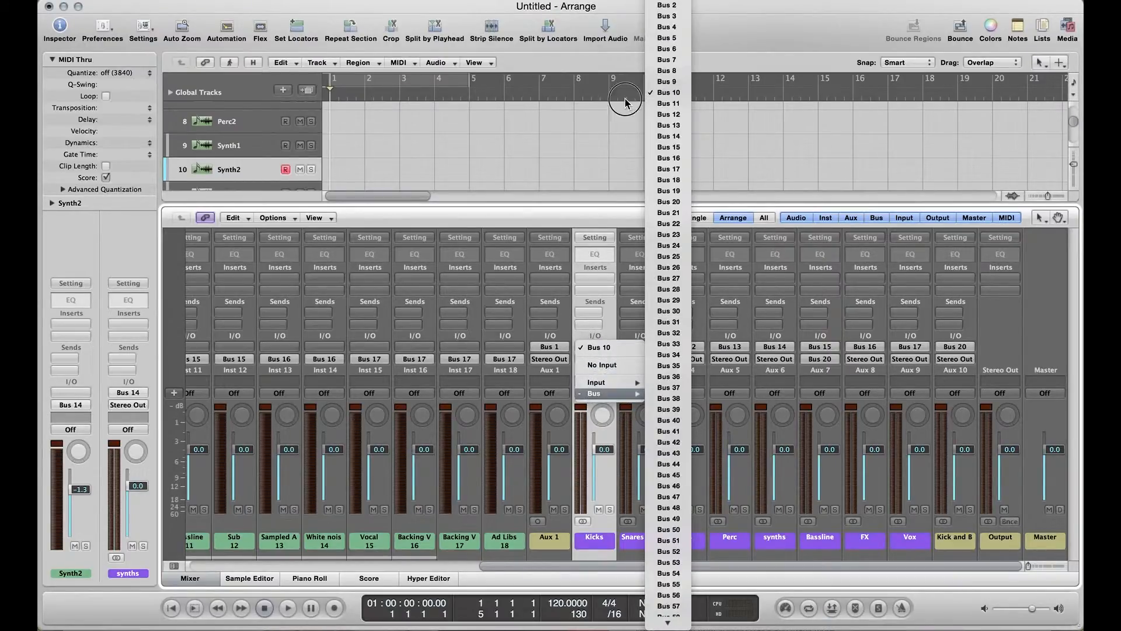
{"action": "left_click", "coordinate": [470, 166]}
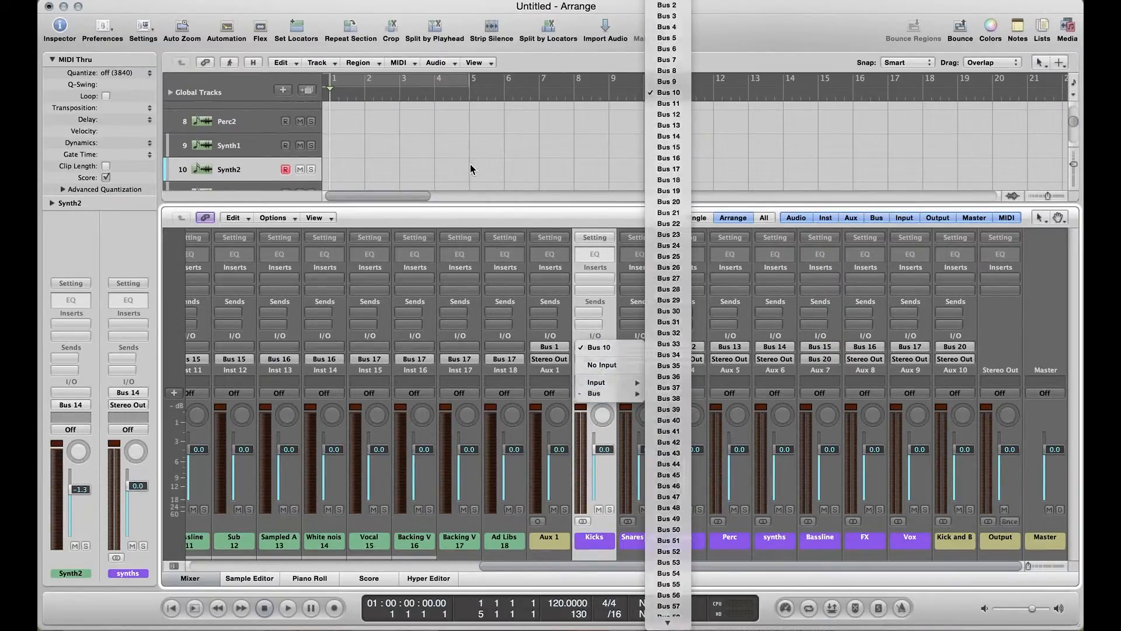
Inspect the output bus choices of the Backing V channel 17 to see how the named buses are listed
{"action": "left_click", "coordinate": [458, 359]}
{"action": "mouse_move", "coordinate": [467, 398]}
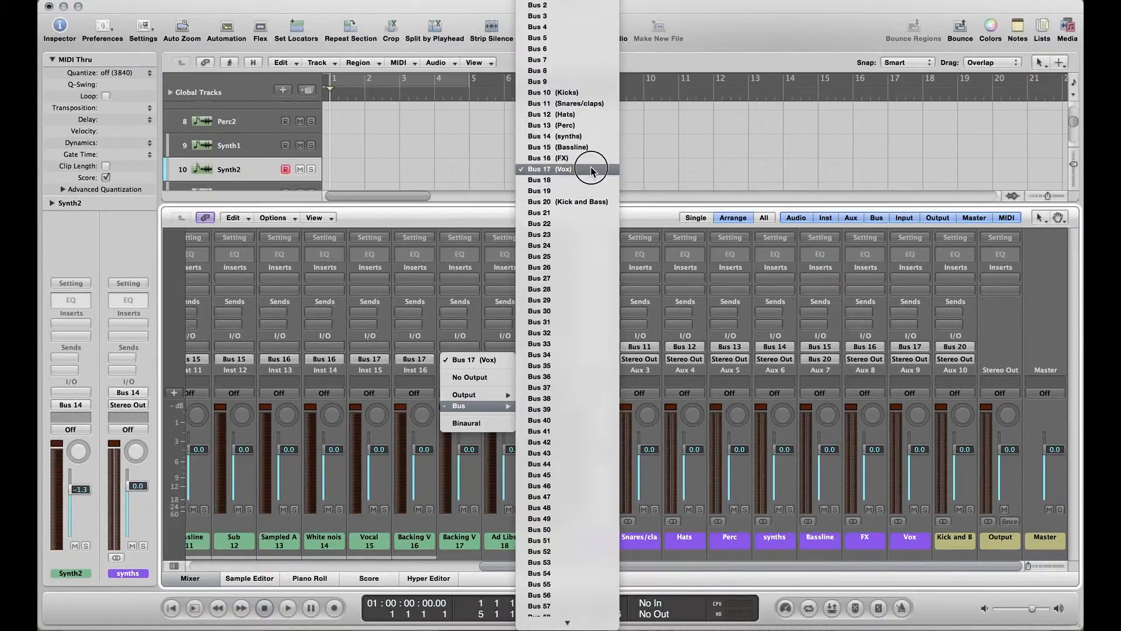
{"action": "left_click", "coordinate": [466, 120]}
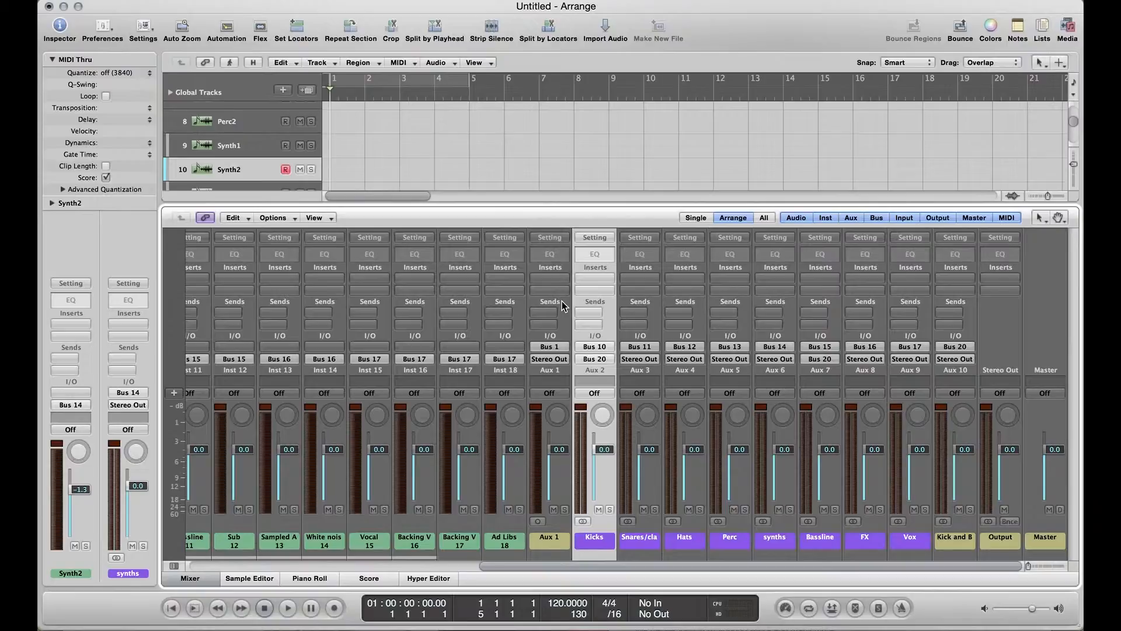
{"action": "scroll", "coordinate": [564, 306], "scroll_direction": "left", "scroll_amount": 10}
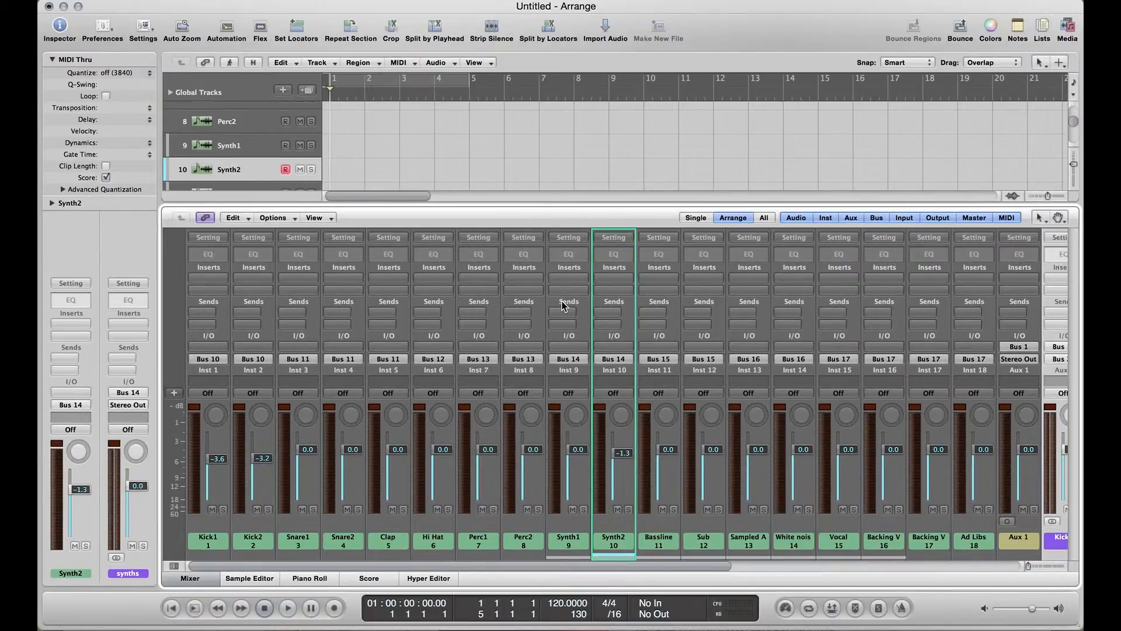